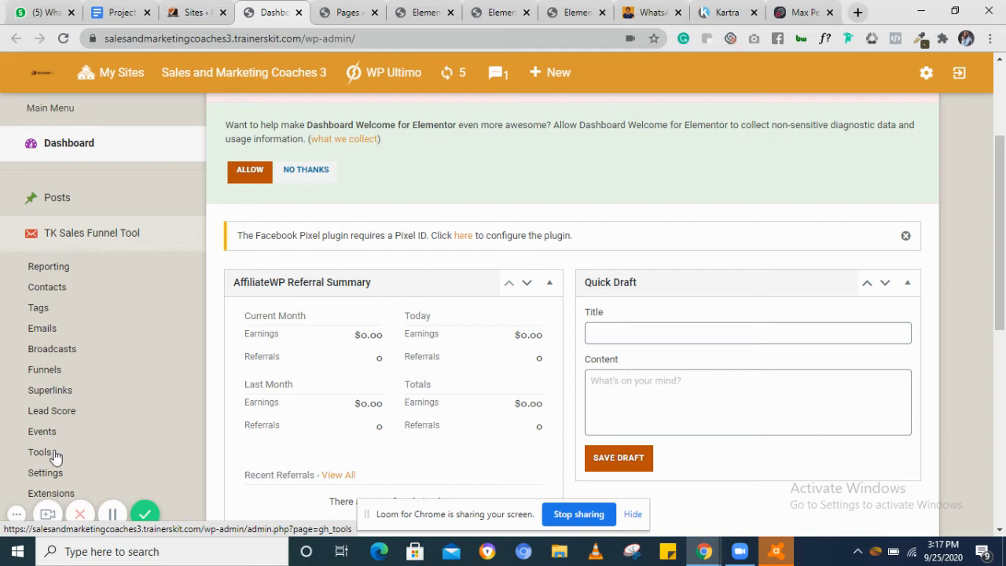
Open the General List Building Funnel from the TK Sales Funnel Tool's list of funnels.
left_click(40, 376)
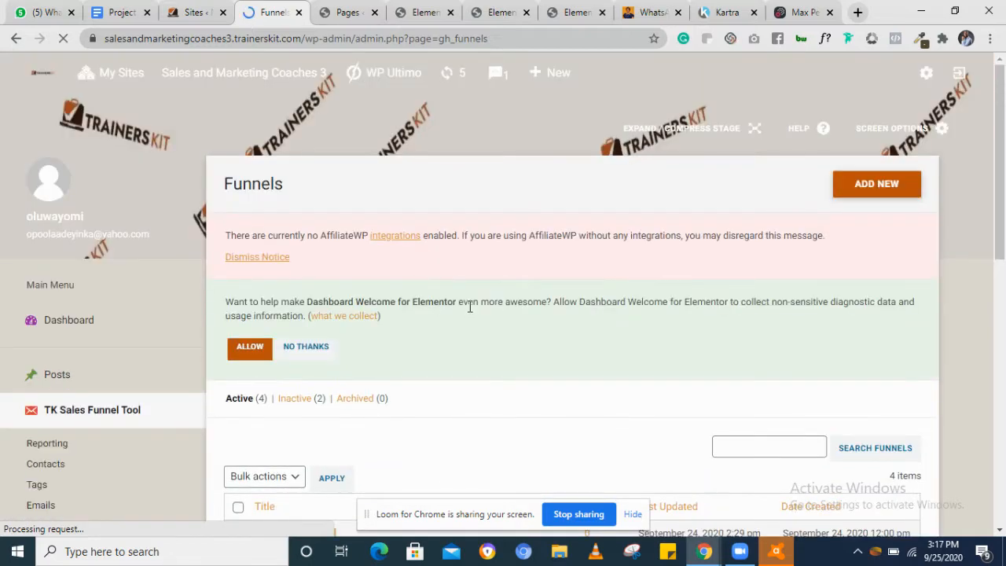
scroll(468, 312, "down", 3)
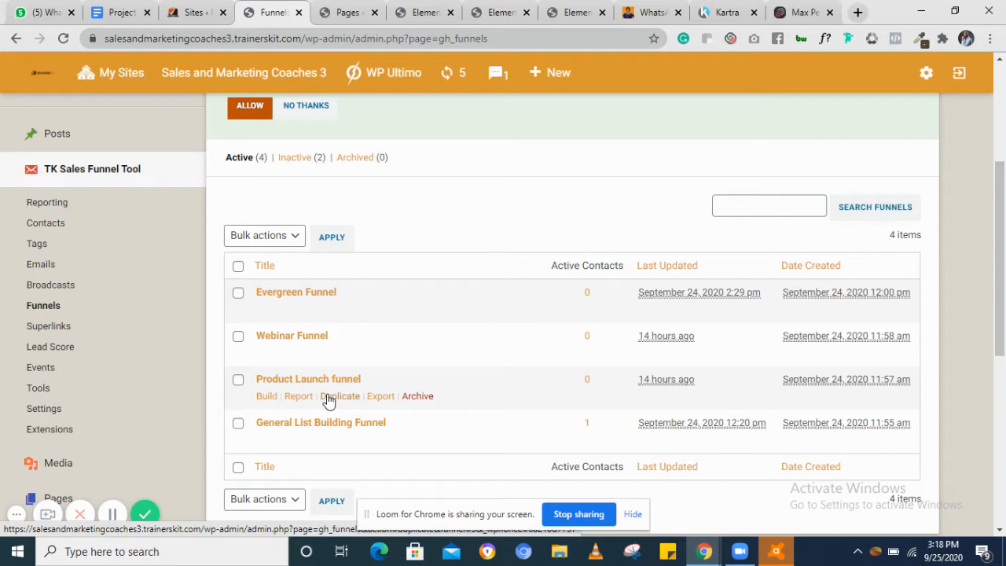
scroll(328, 400, "down", 1)
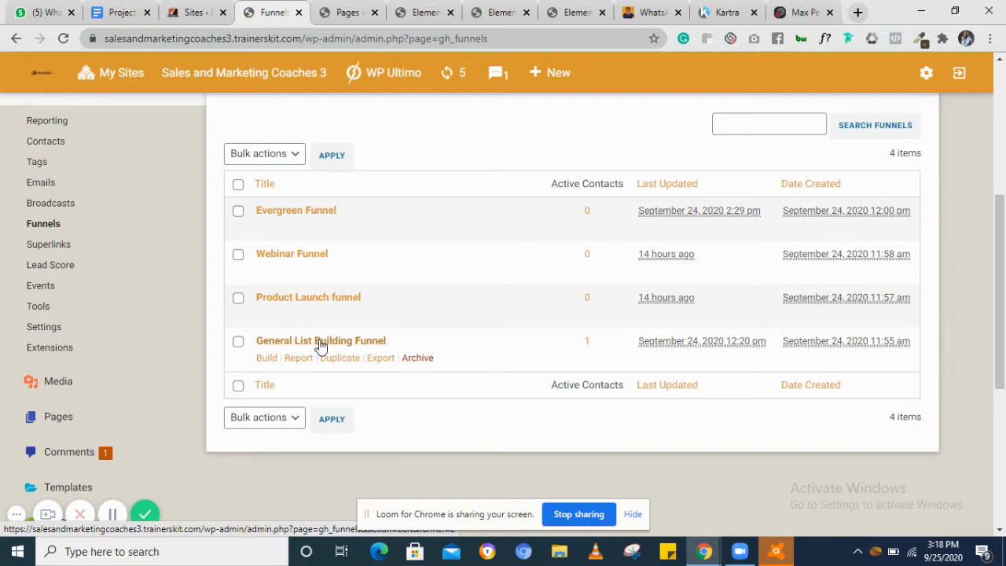
left_click(321, 345)
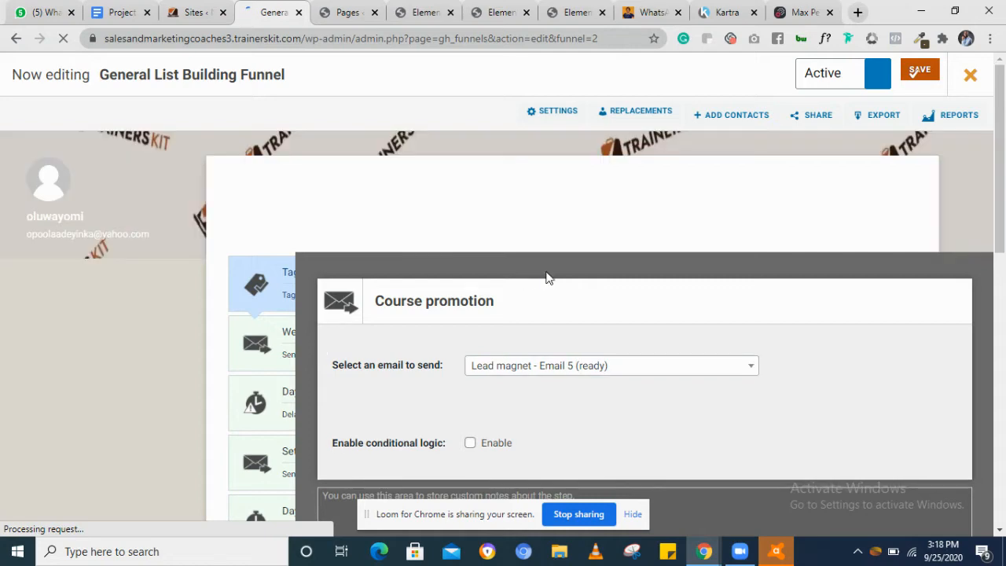
Examine the General List Building Funnel's full sequence of tag, email and delay timer steps.
scroll(636, 229, "down", 2)
scroll(634, 222, "up", 2)
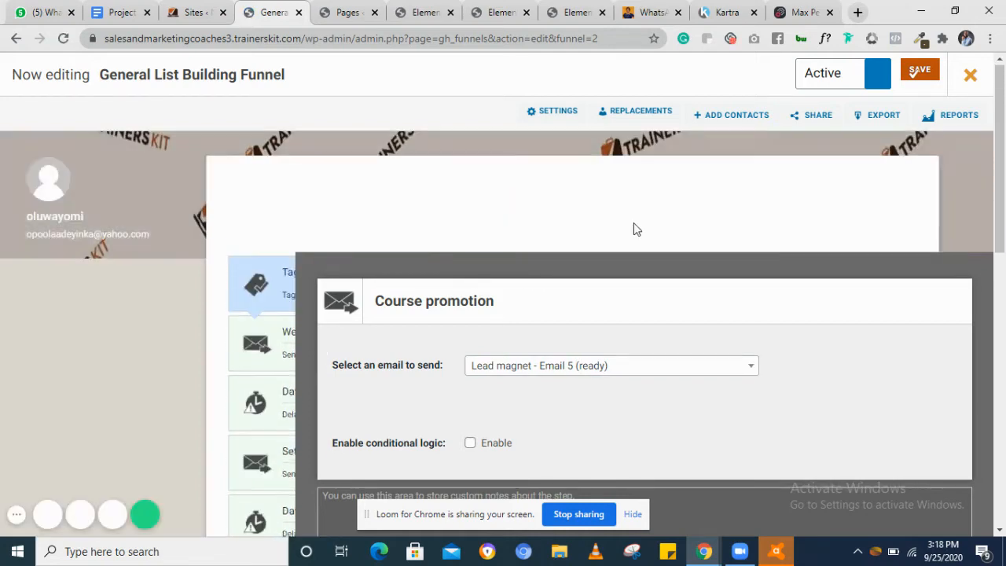
scroll(634, 222, "down", 2)
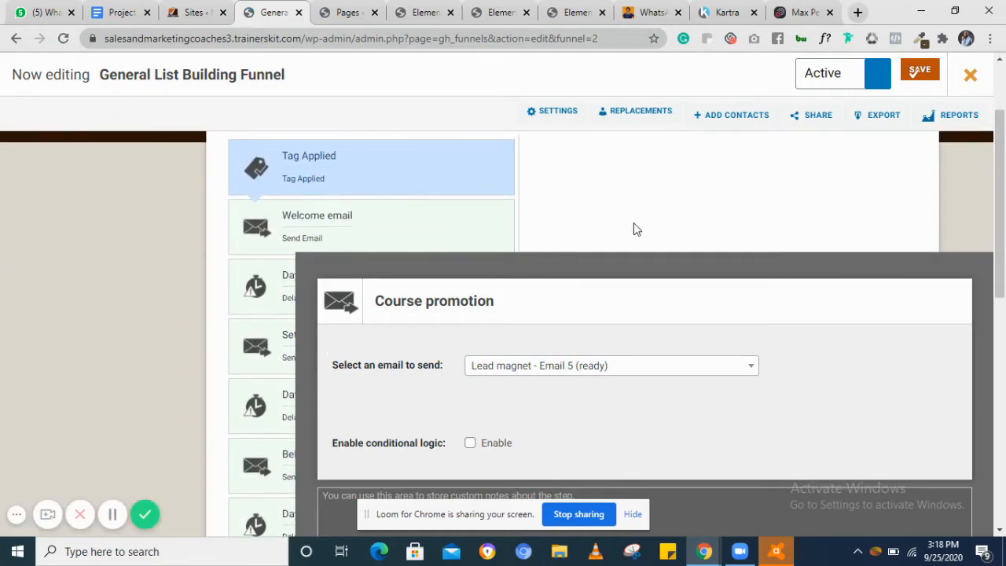
scroll(633, 223, "up", 1)
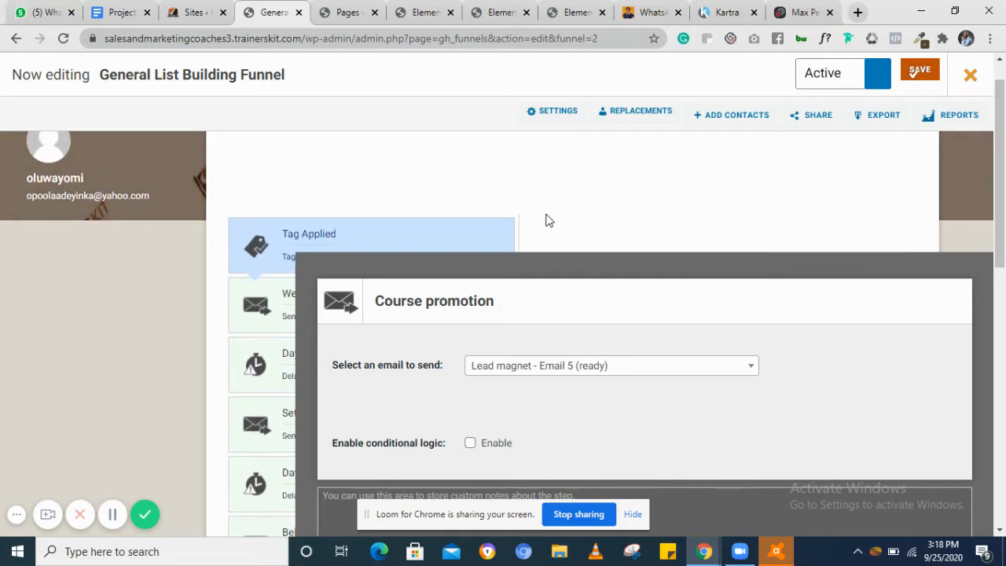
scroll(718, 209, "down", 3)
scroll(719, 209, "down", 4)
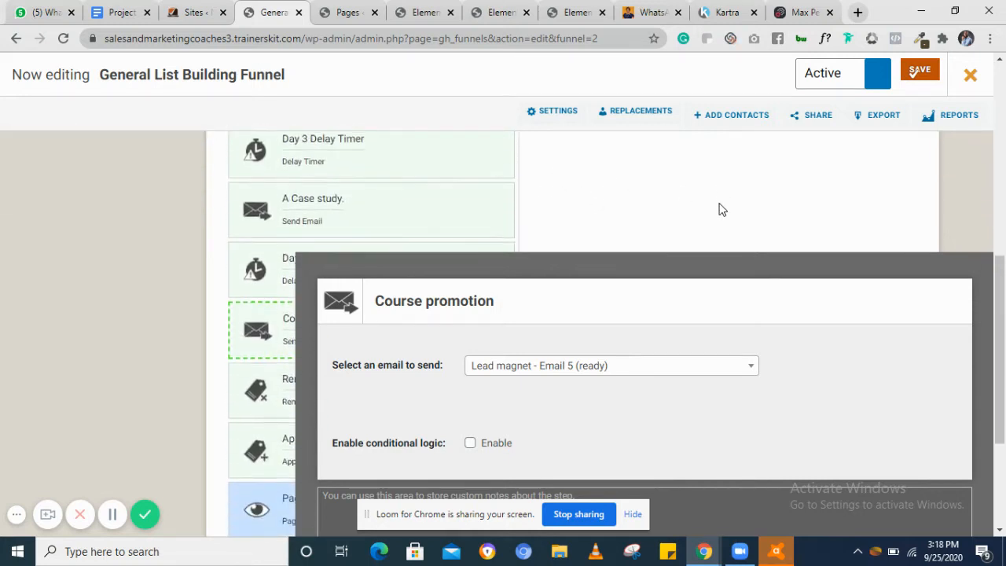
scroll(718, 209, "up", 3)
scroll(718, 209, "up", 4)
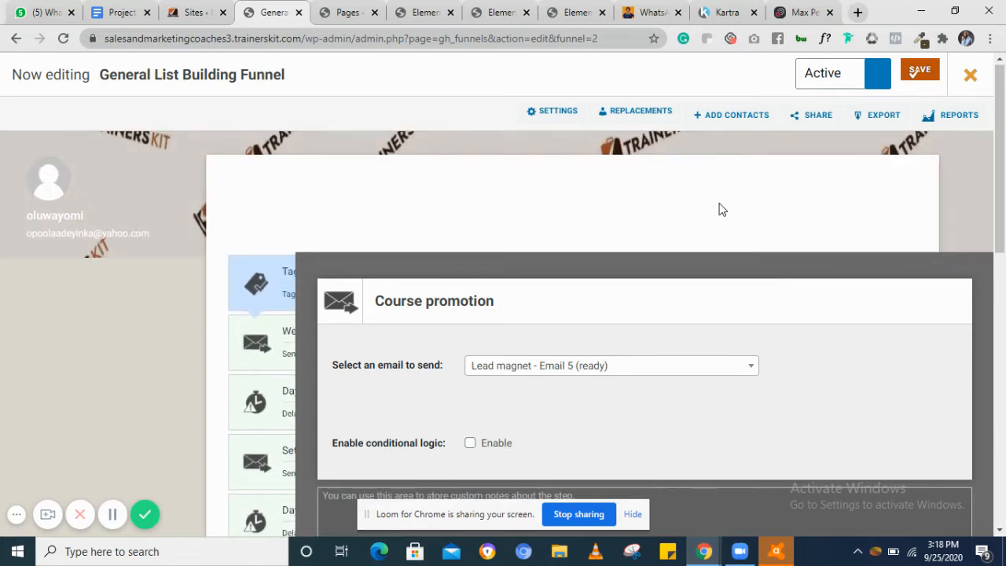
scroll(719, 209, "down", 1)
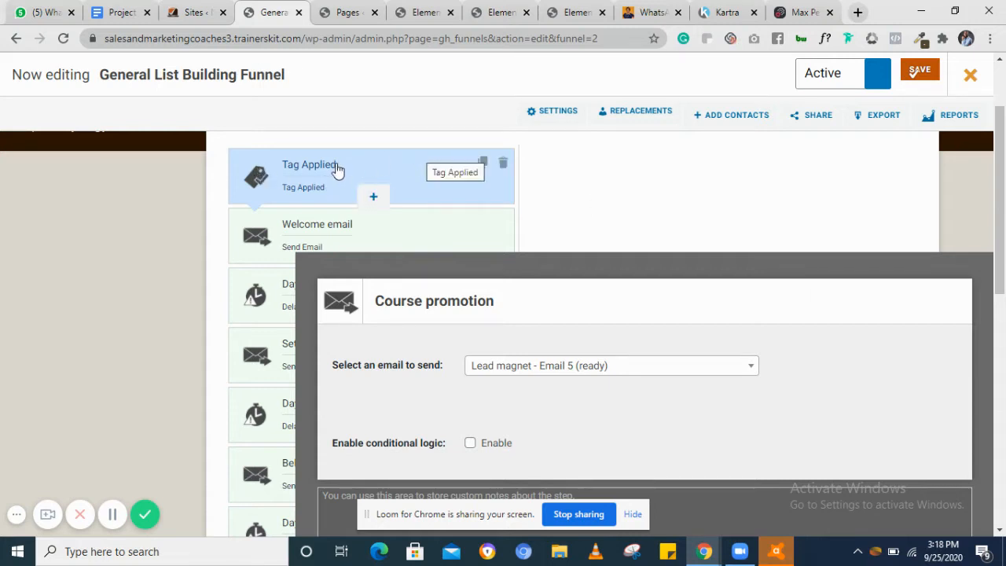
Open the Tag Applied step and inspect its trigger tag and the sequence of steps below it.
left_click(440, 161)
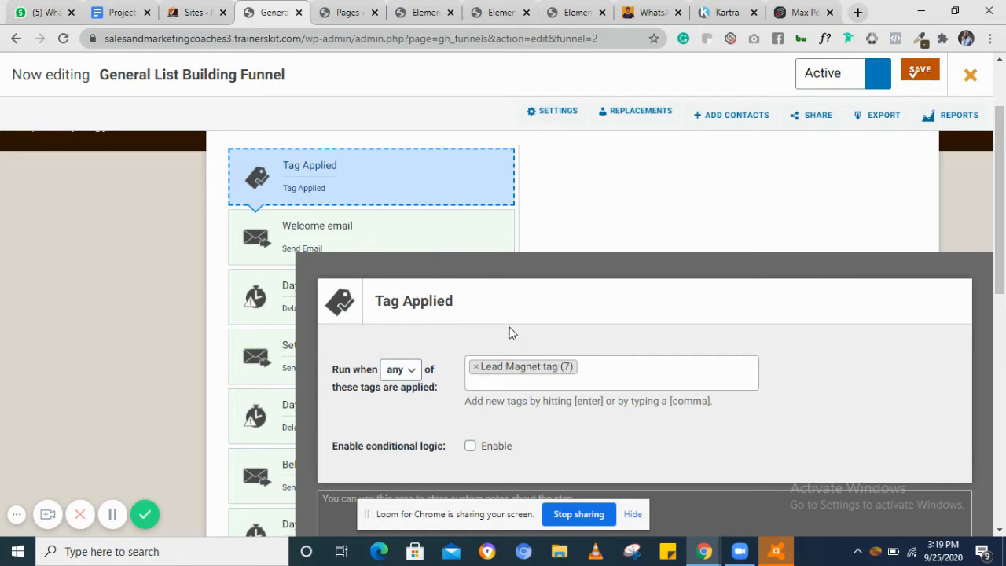
left_click(448, 221)
left_click(439, 188)
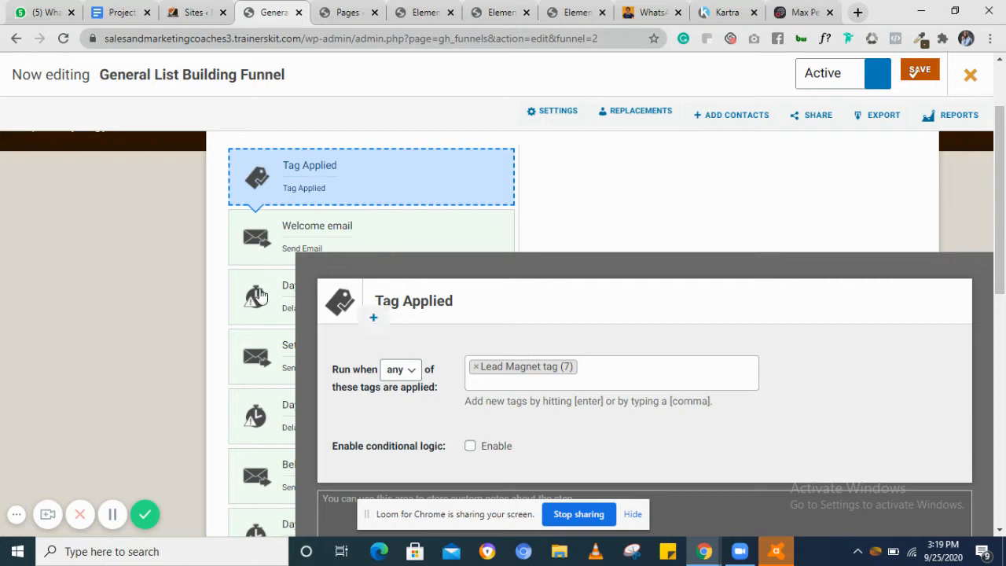
scroll(251, 431, "down", 3)
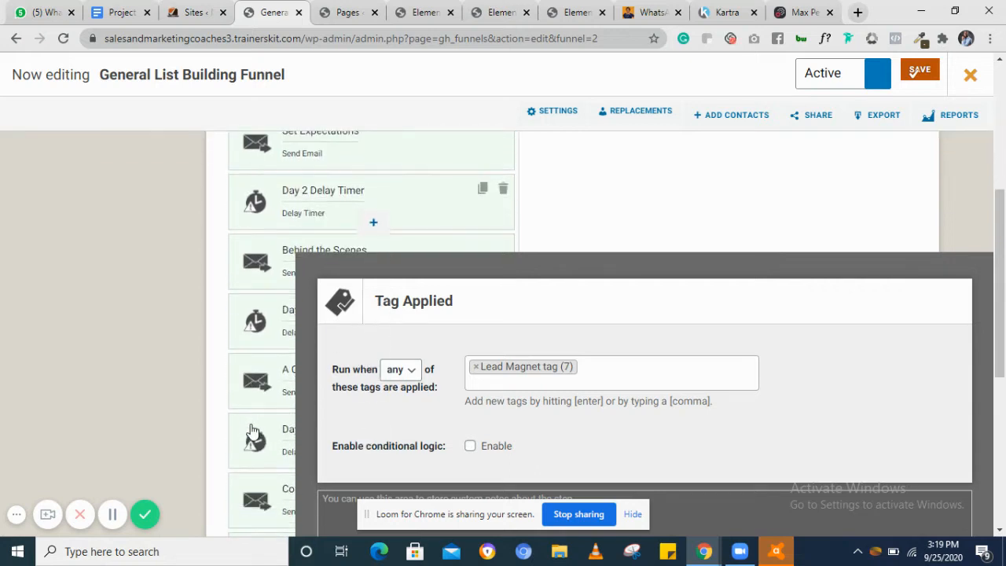
scroll(252, 431, "up", 3)
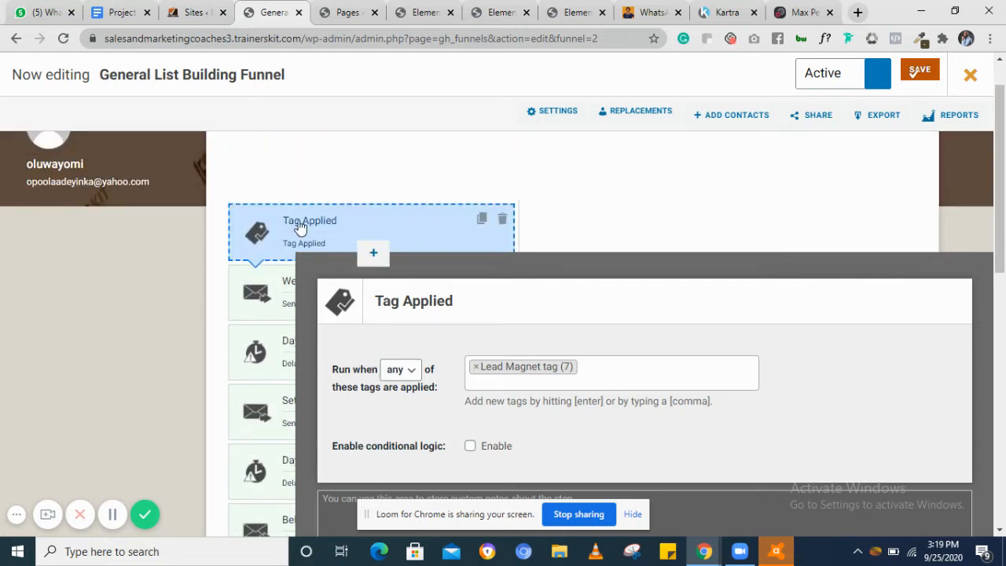
scroll(291, 220, "down", 2)
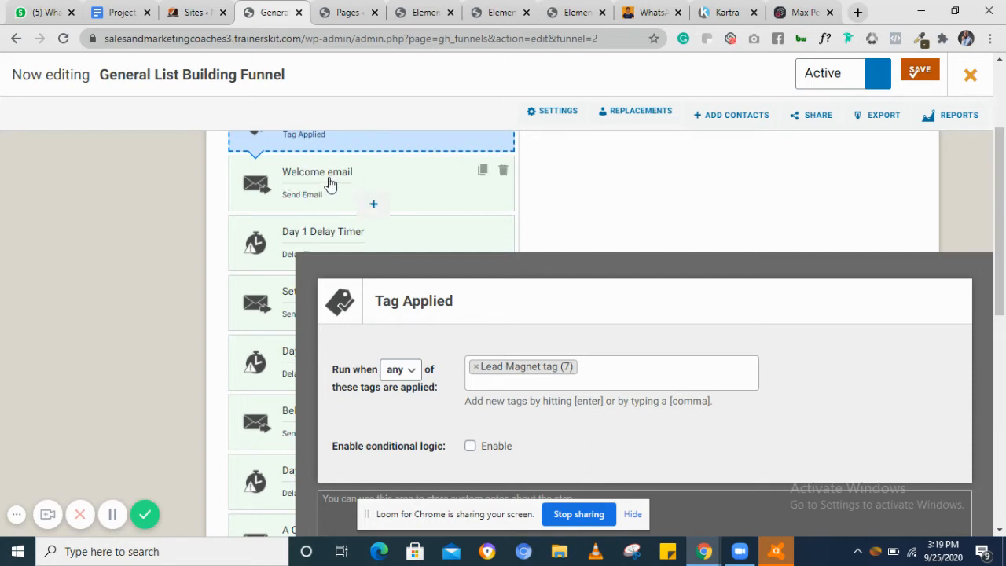
Open the email assigned to the funnel's Welcome email step for editing.
left_click(429, 184)
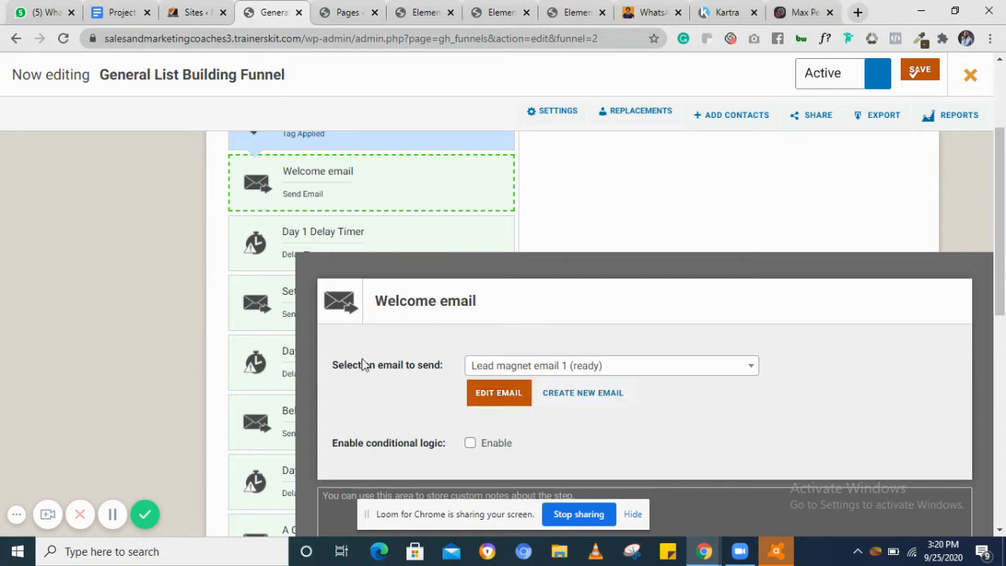
left_click(498, 393)
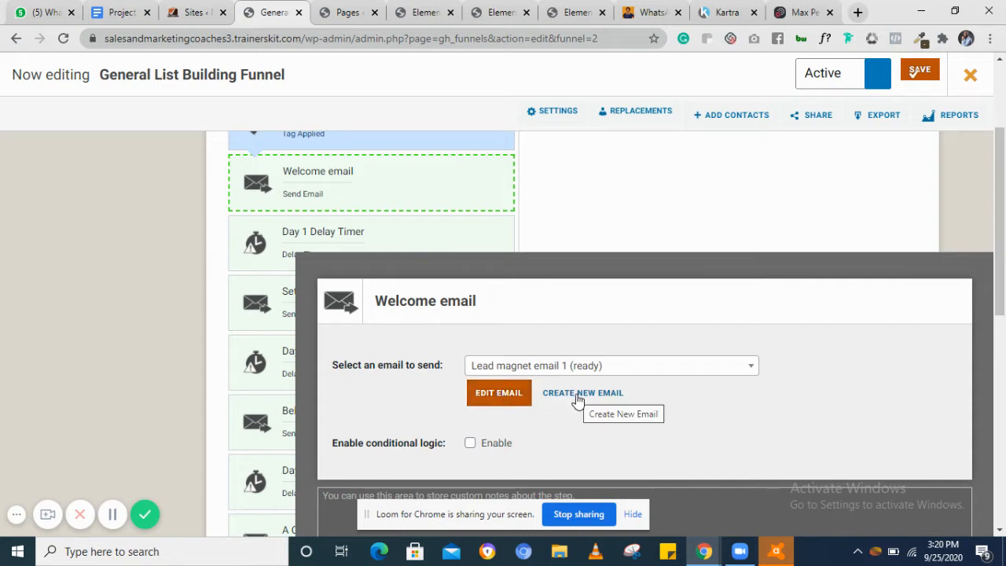
left_click(495, 395)
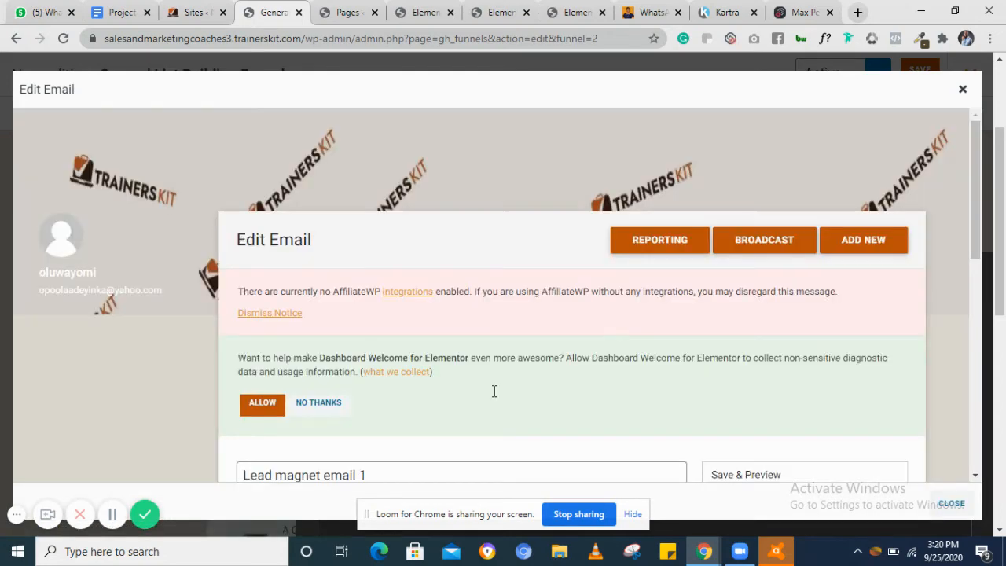
Examine the email's subject line and highlight its {first_name} placeholder.
scroll(517, 341, "down", 2)
scroll(517, 342, "up", 3)
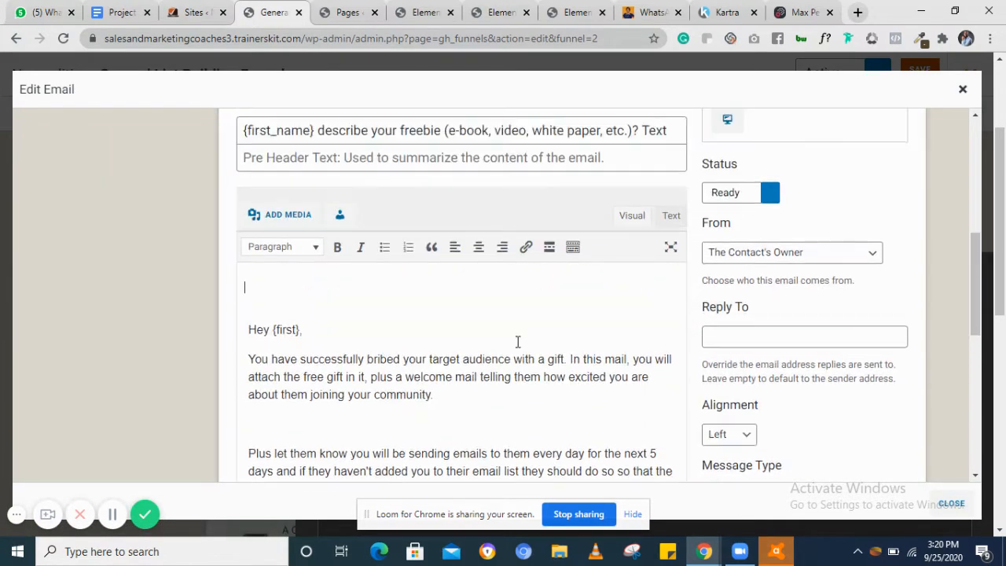
scroll(519, 344, "up", 1)
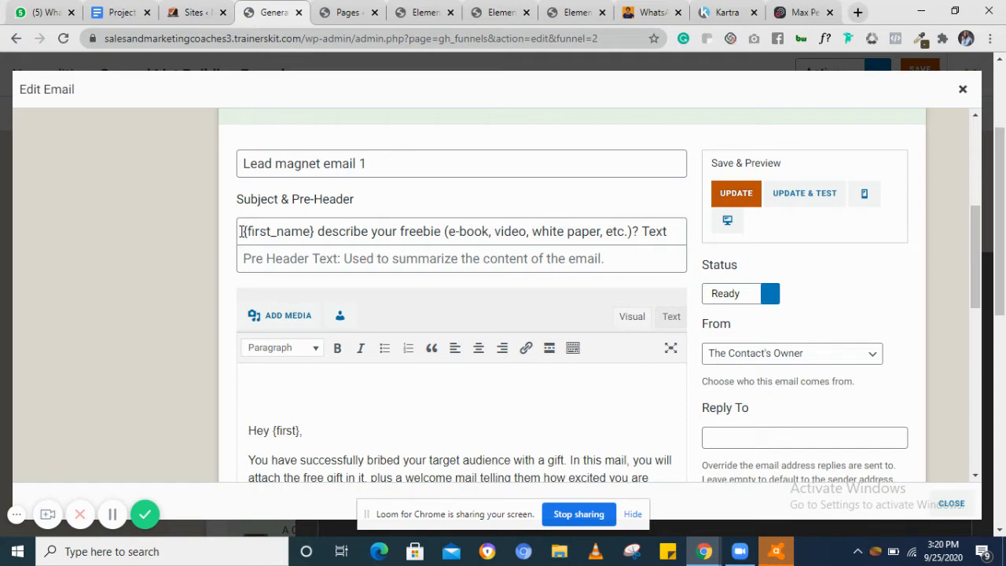
left_click_drag(241, 231, 315, 231)
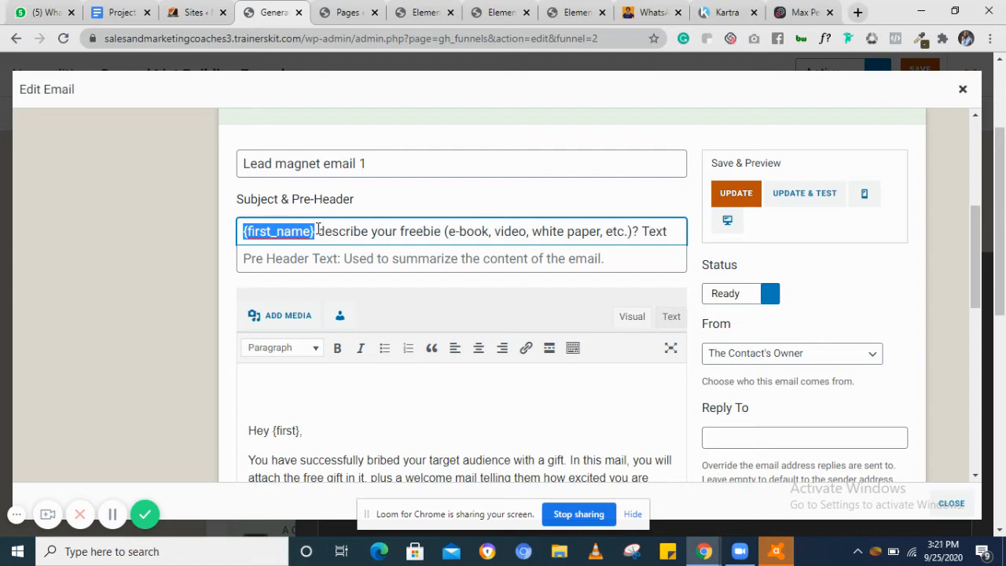
left_click(319, 229)
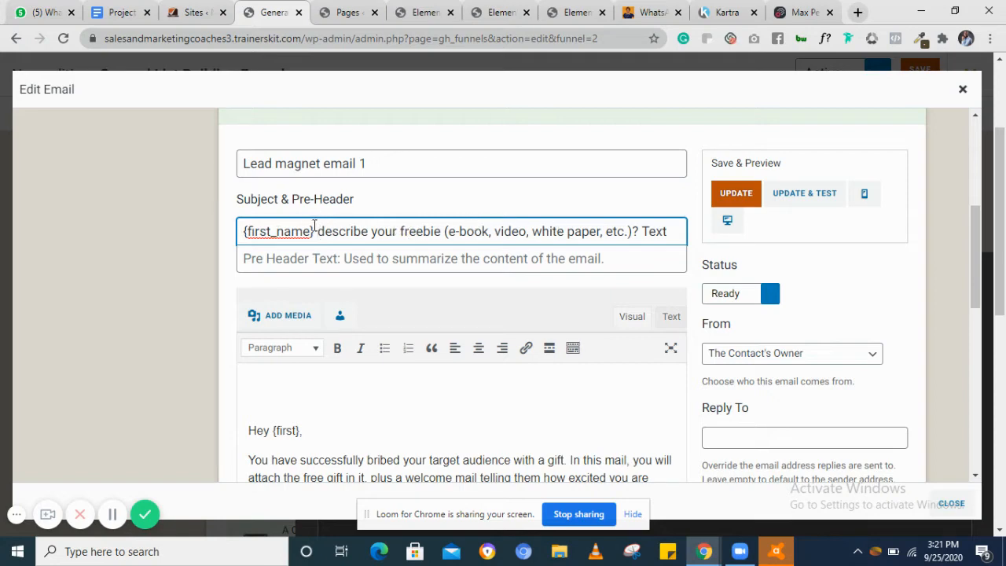
Remove the blank line above the "Hey {first}," greeting in the email body, and update the email.
scroll(343, 393, "down", 1)
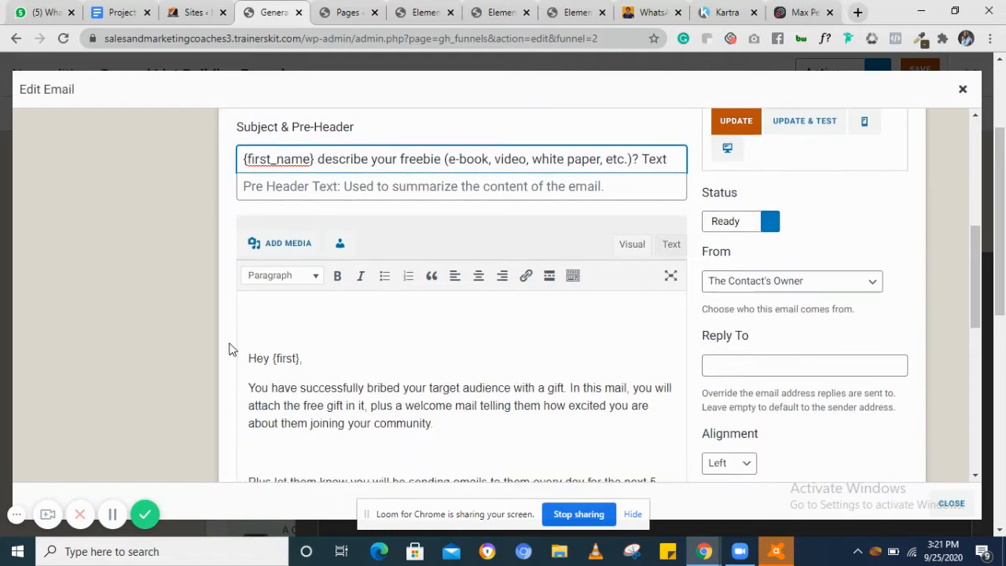
left_click(247, 356)
key("BackSpace")
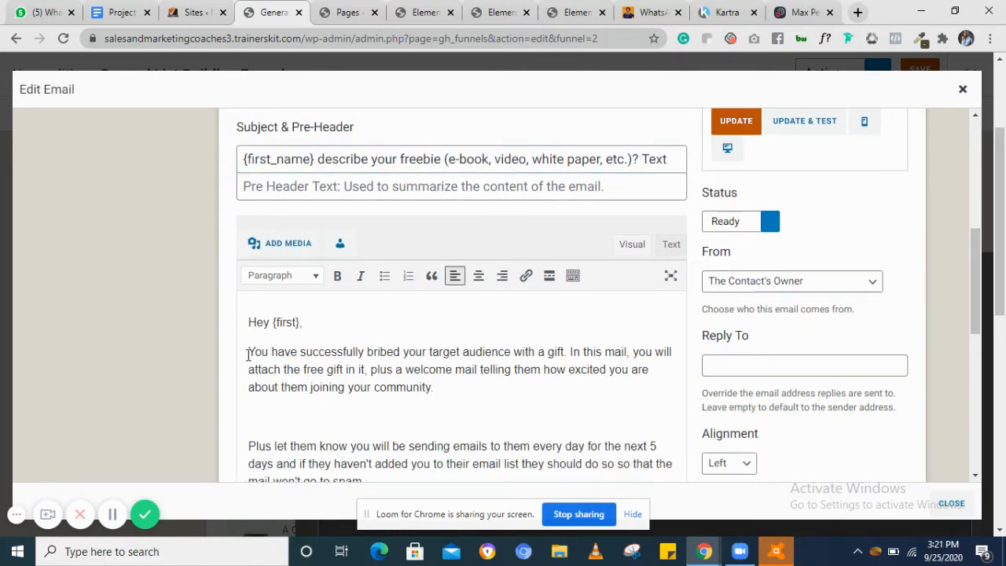
scroll(474, 336, "down", 5)
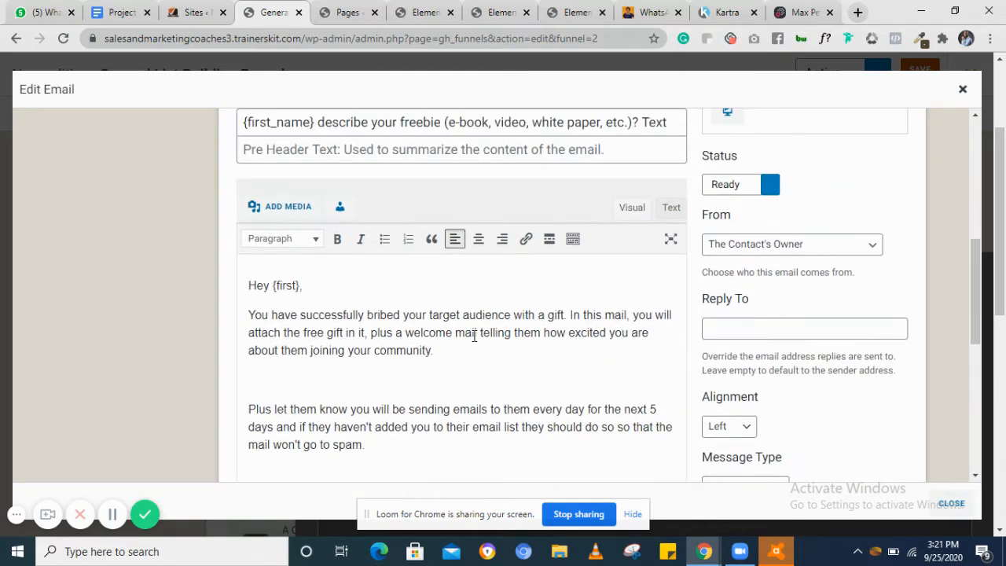
scroll(474, 336, "down", 1)
scroll(473, 335, "up", 1)
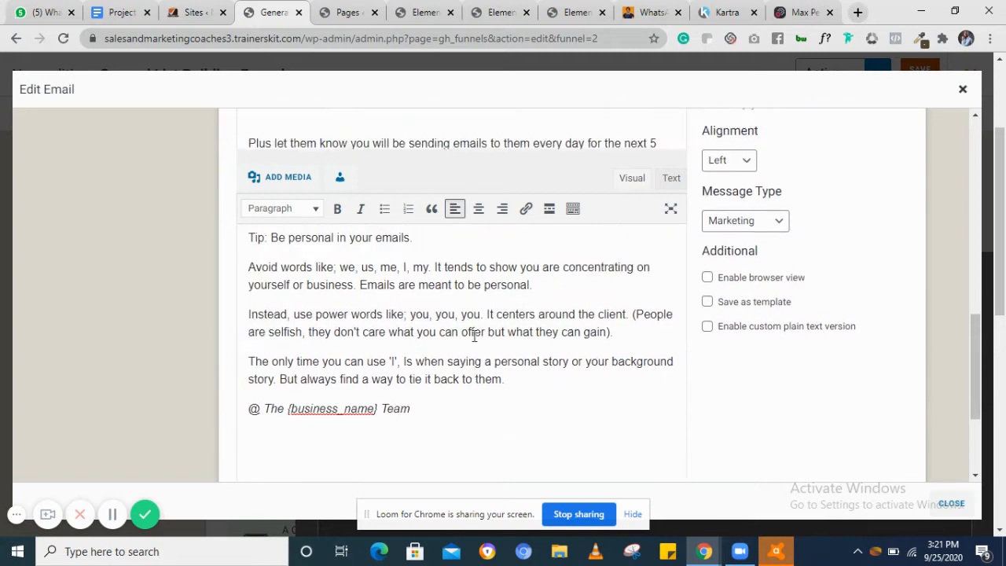
scroll(474, 336, "up", 2)
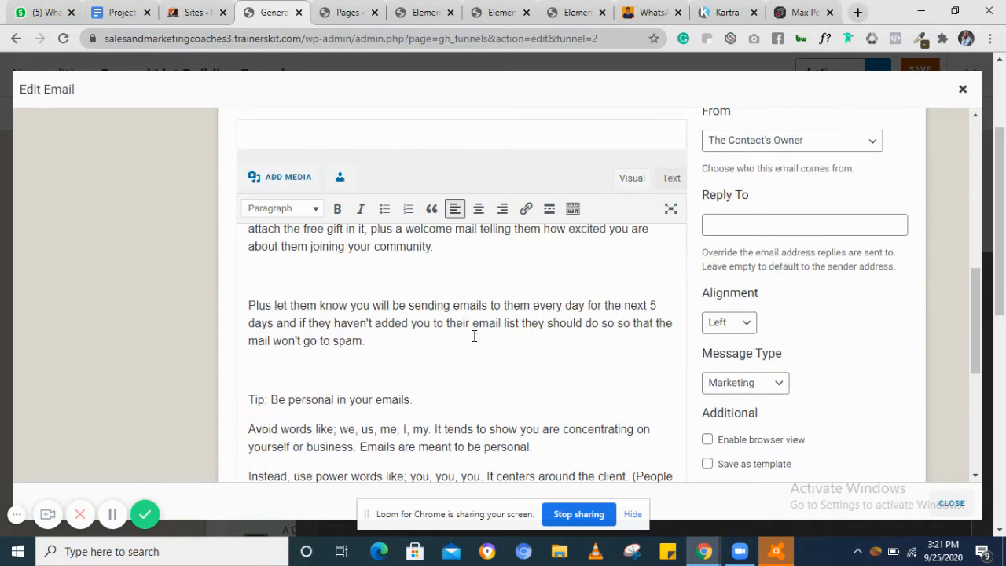
scroll(474, 335, "up", 1)
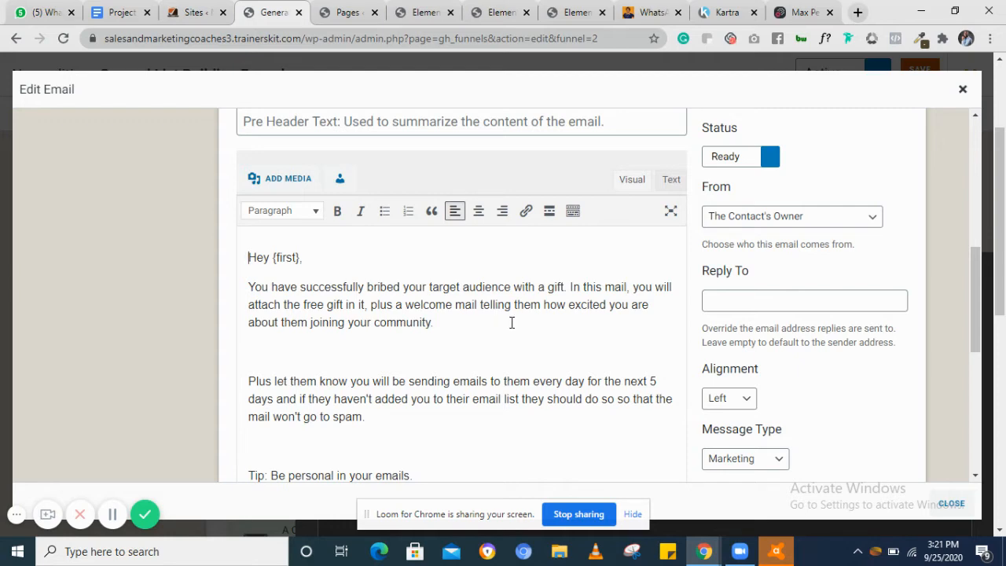
scroll(490, 318, "up", 2)
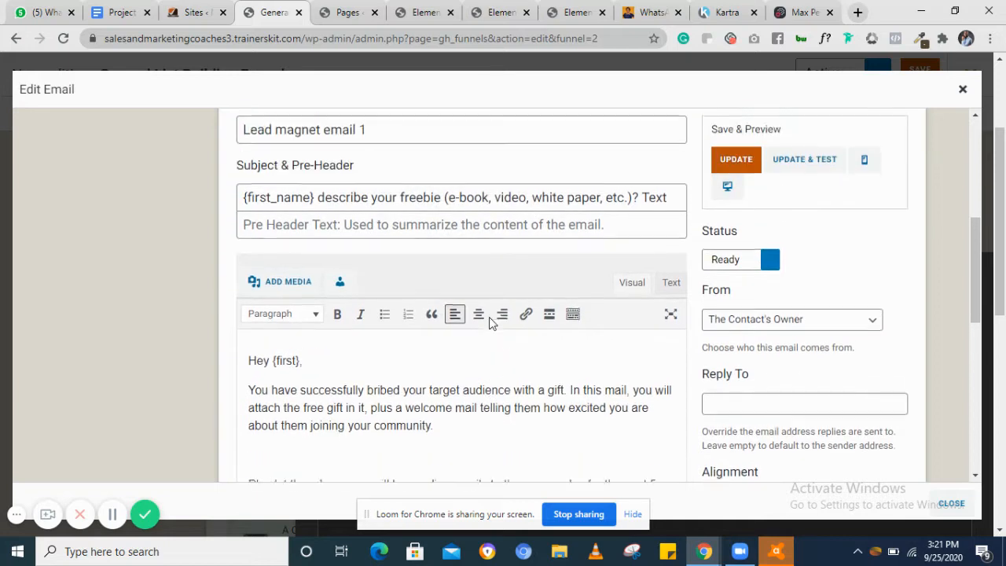
left_click(725, 168)
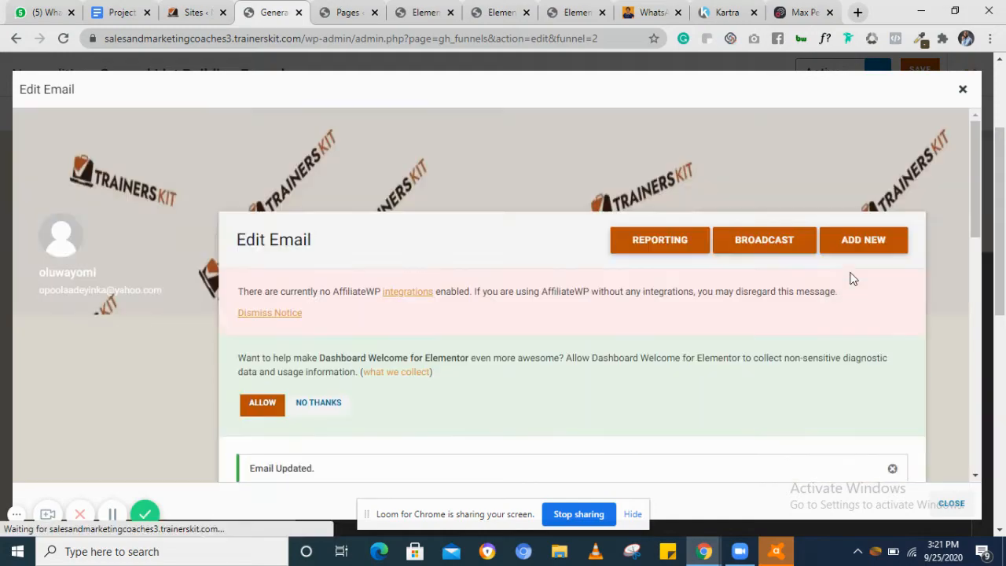
Check the updated email's body and settings, and close the email editor to return to the funnel.
scroll(854, 278, "down", 3)
scroll(853, 278, "down", 8)
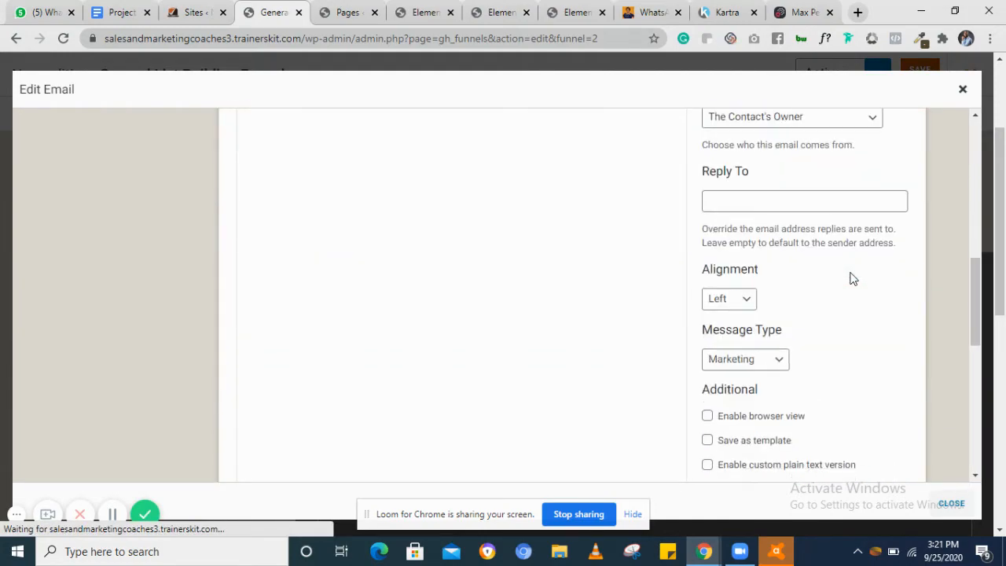
scroll(853, 278, "down", 2)
scroll(853, 278, "up", 5)
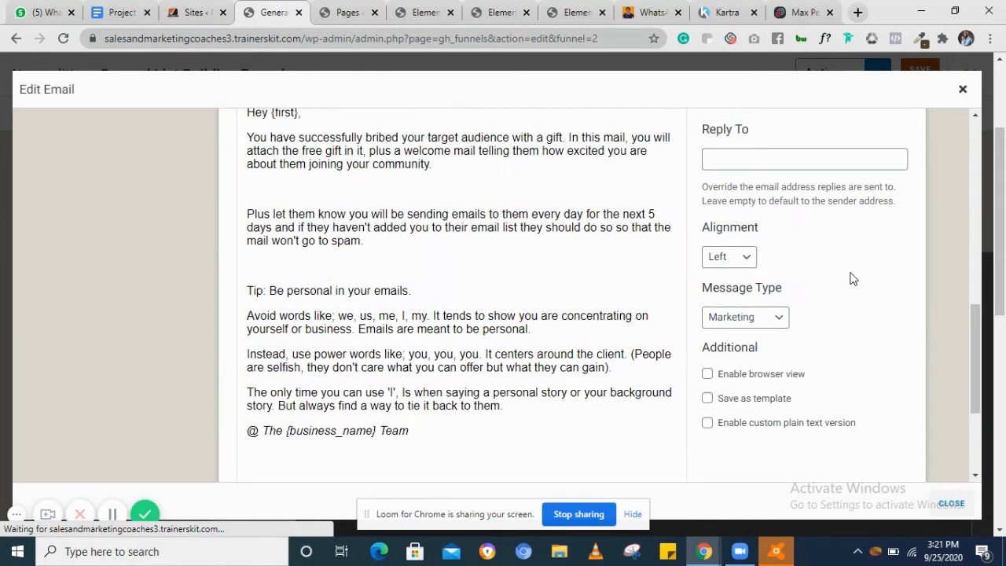
scroll(854, 278, "up", 3)
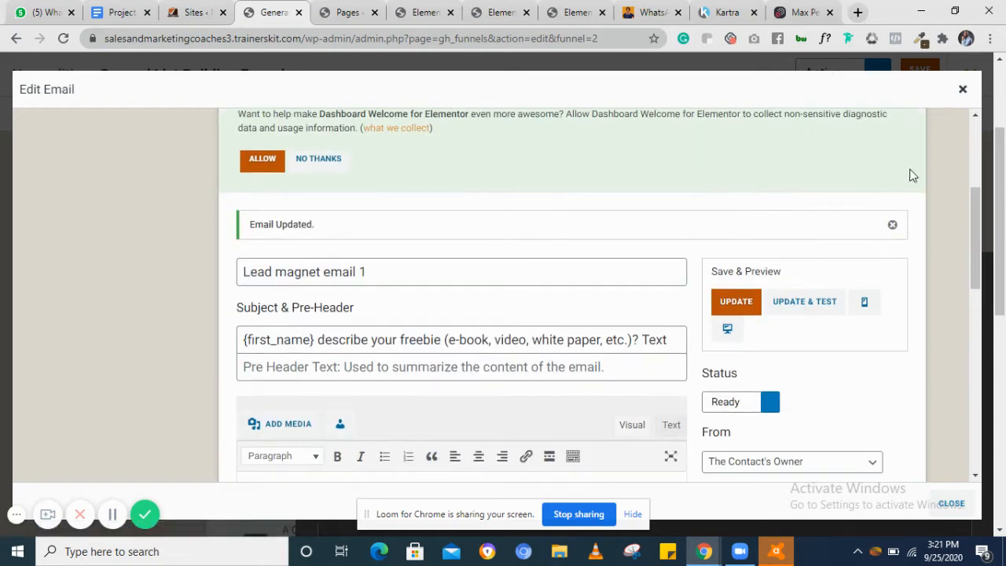
left_click(963, 91)
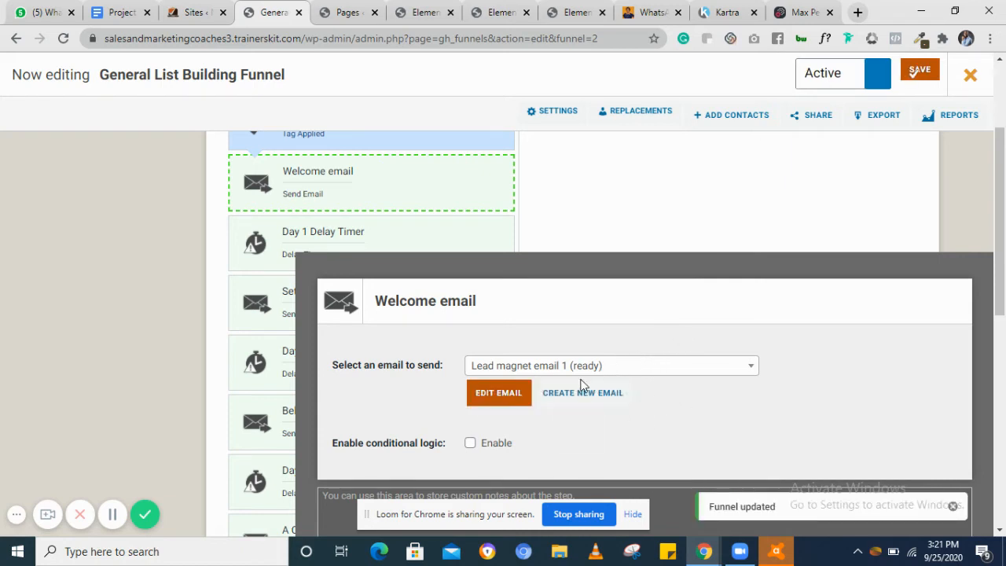
scroll(777, 338, "down", 1)
scroll(776, 338, "up", 1)
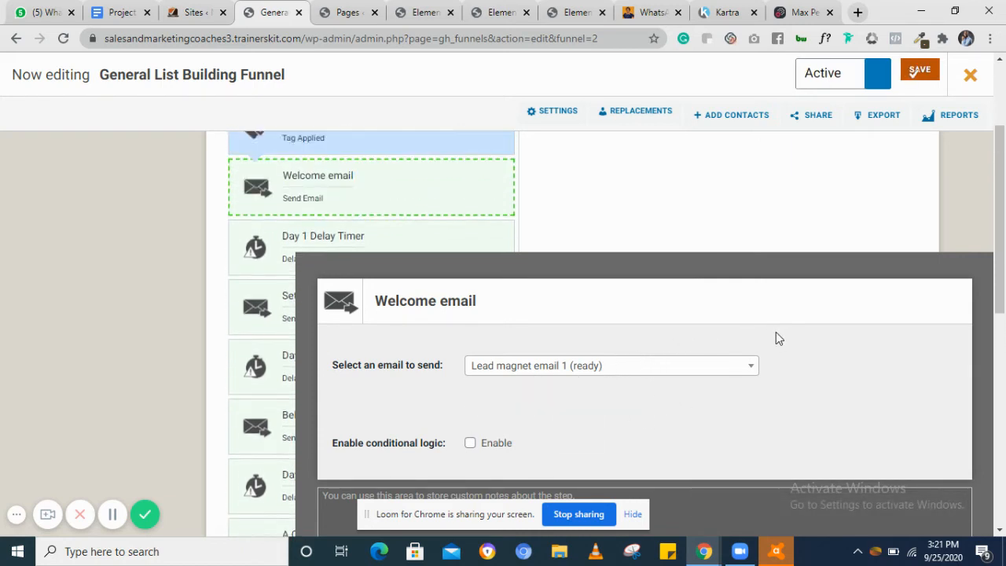
Open the Day 1 Delay Timer step and set it to wait at least 5 hours.
left_click(274, 260)
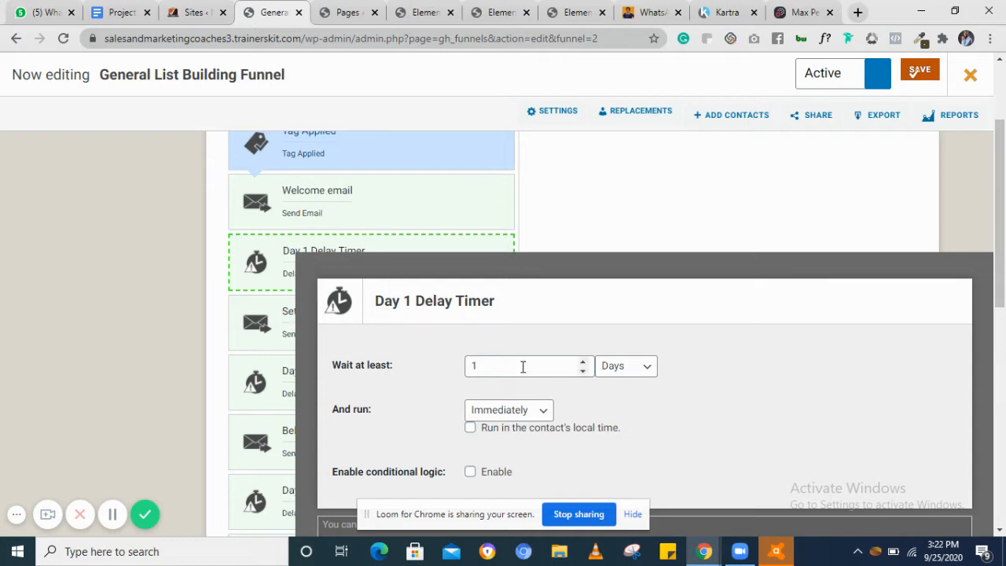
left_click(644, 369)
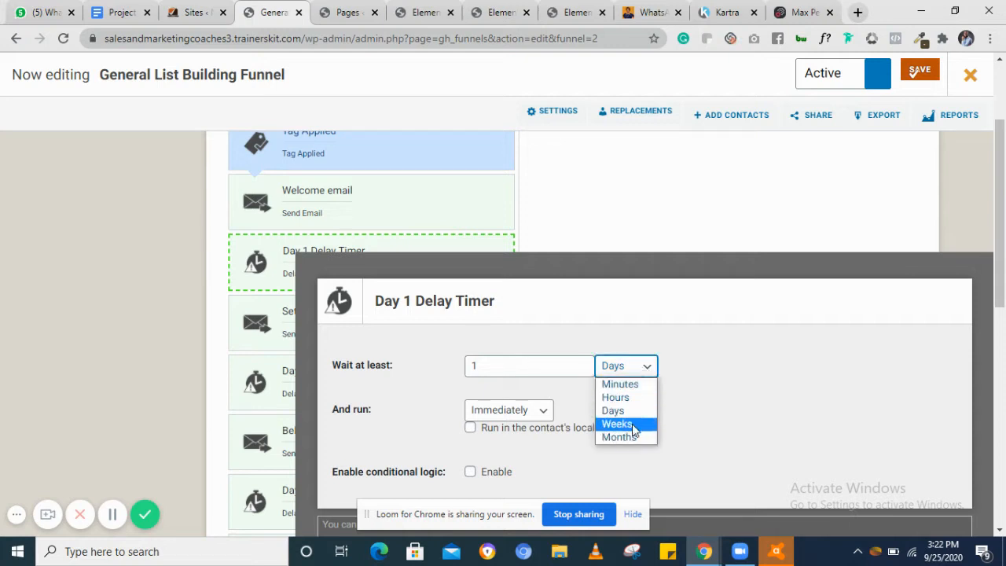
left_click(529, 364)
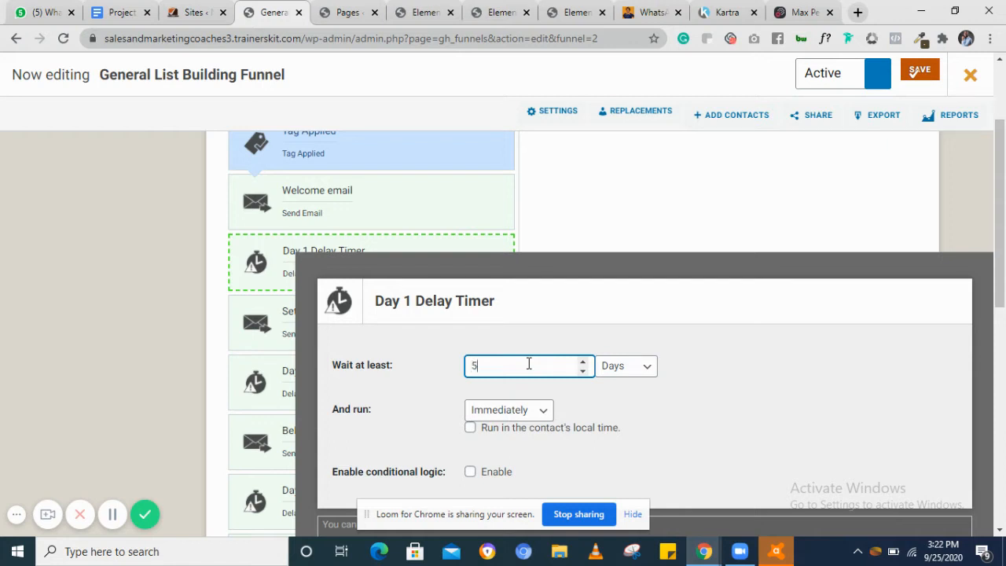
left_click(612, 369)
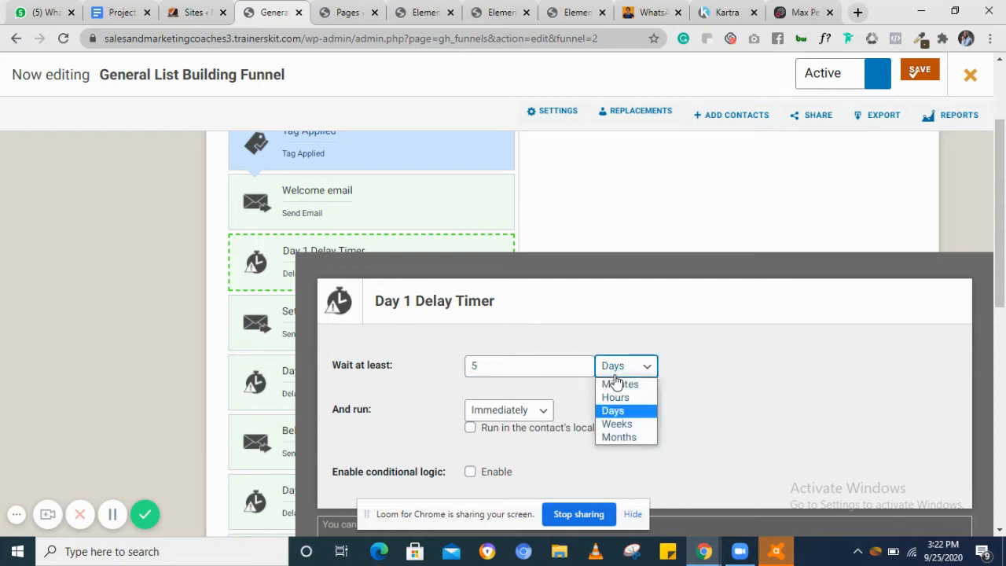
left_click(619, 396)
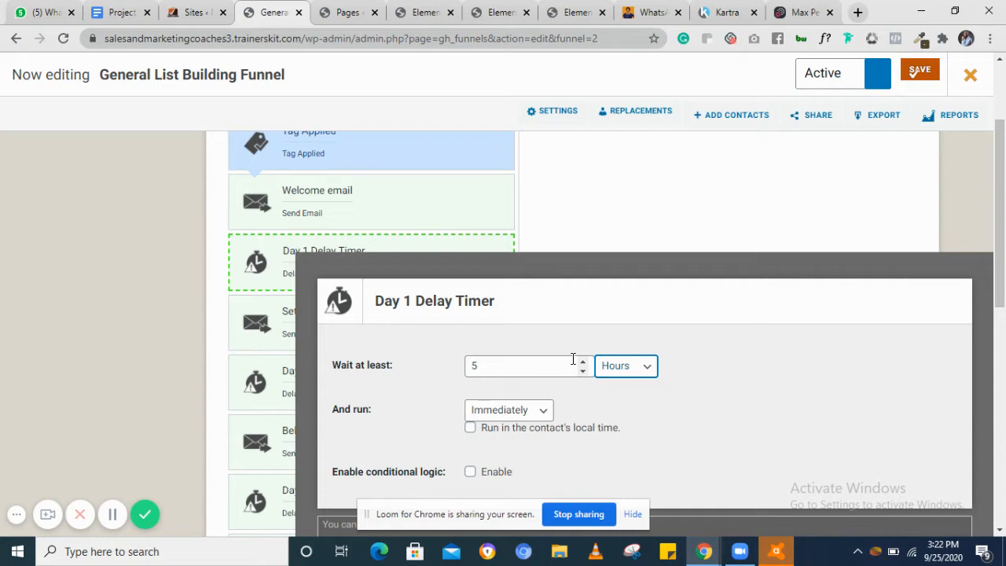
Set the Day 1 Delay Timer's minimum wait back to 1 day.
left_click(498, 366)
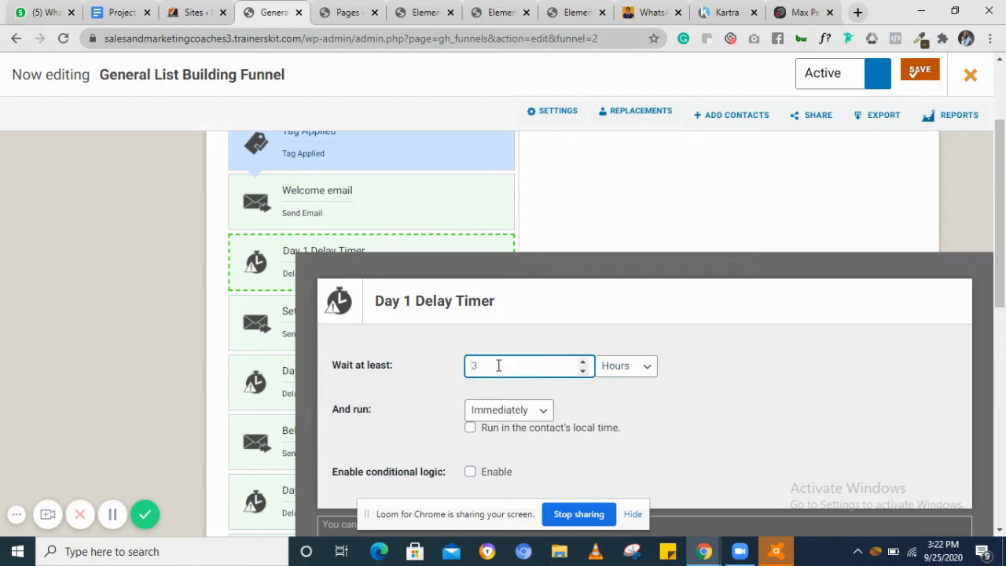
left_click(627, 368)
left_click(614, 411)
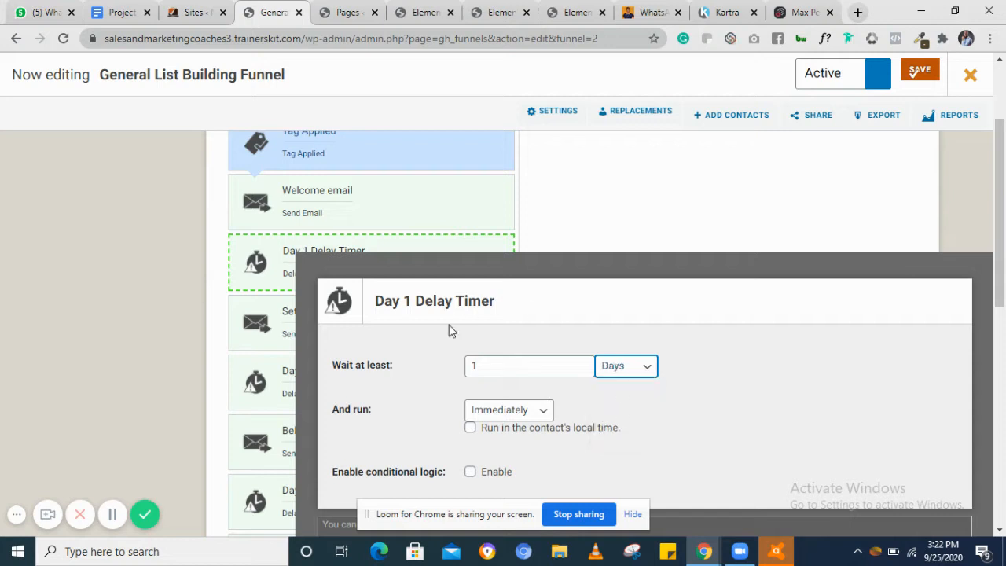
Look over the steps around the Day 1 Delay Timer and check which email the Set Expectations step sends.
scroll(297, 240, "down", 2)
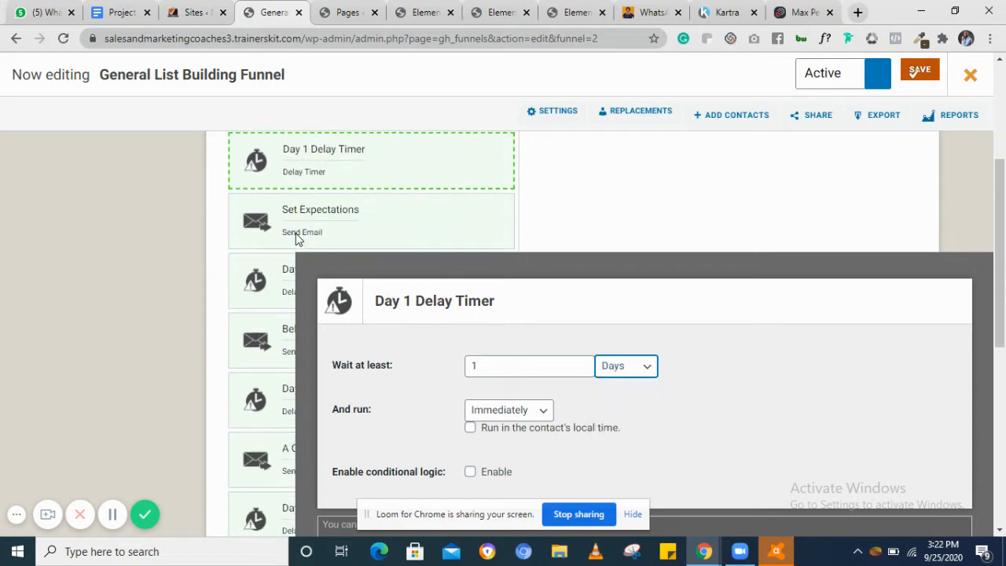
scroll(297, 239, "up", 1)
scroll(297, 240, "up", 1)
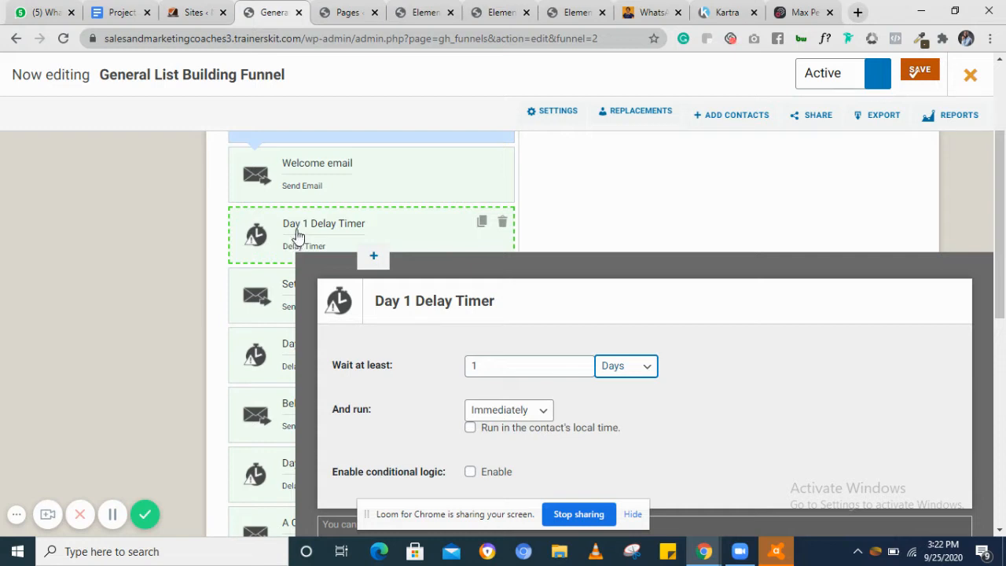
scroll(292, 261, "down", 1)
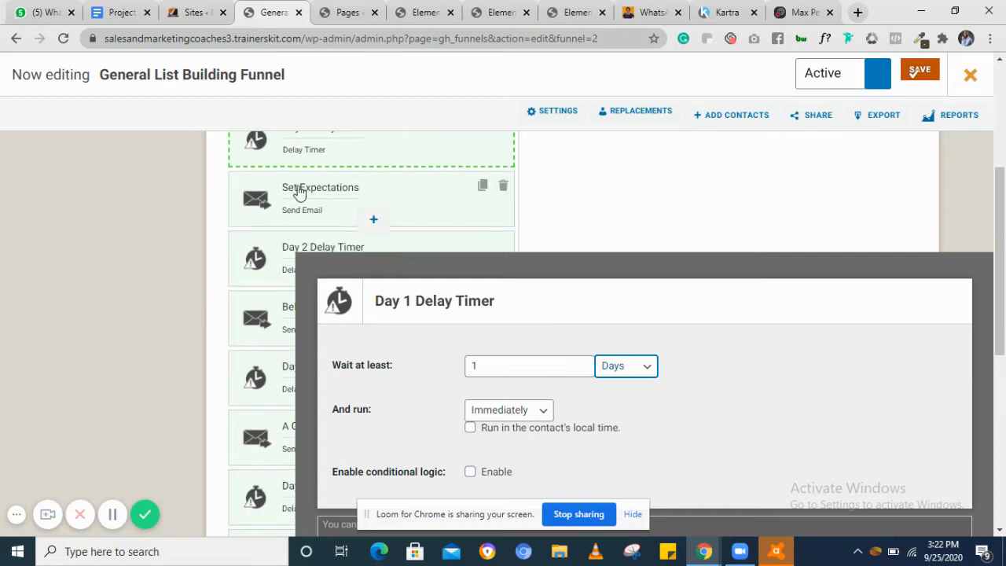
left_click(301, 189)
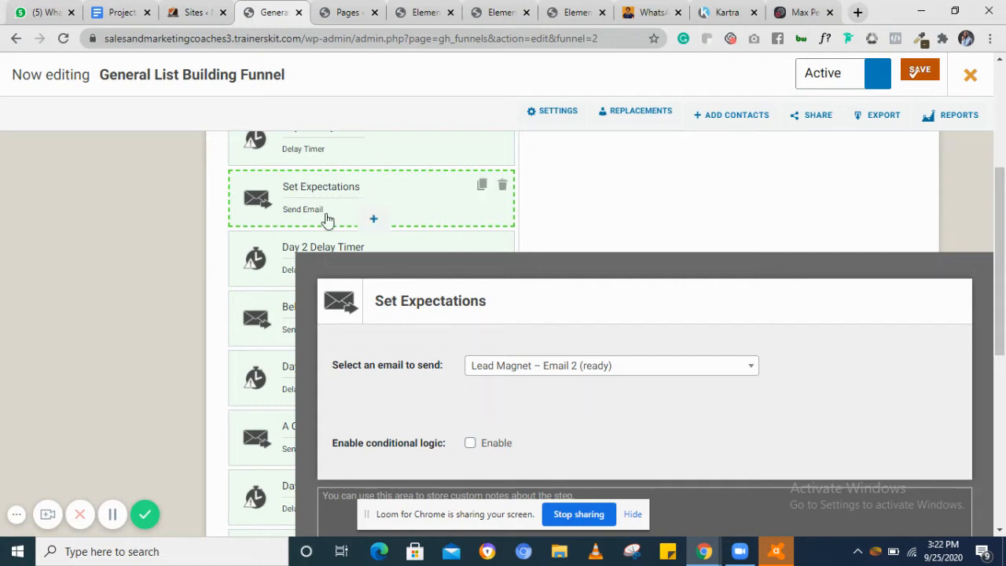
Examine which tags the Remove Tag and Apply Tag steps following the Course promotion email take off and add.
scroll(328, 218, "down", 2)
scroll(328, 217, "down", 3)
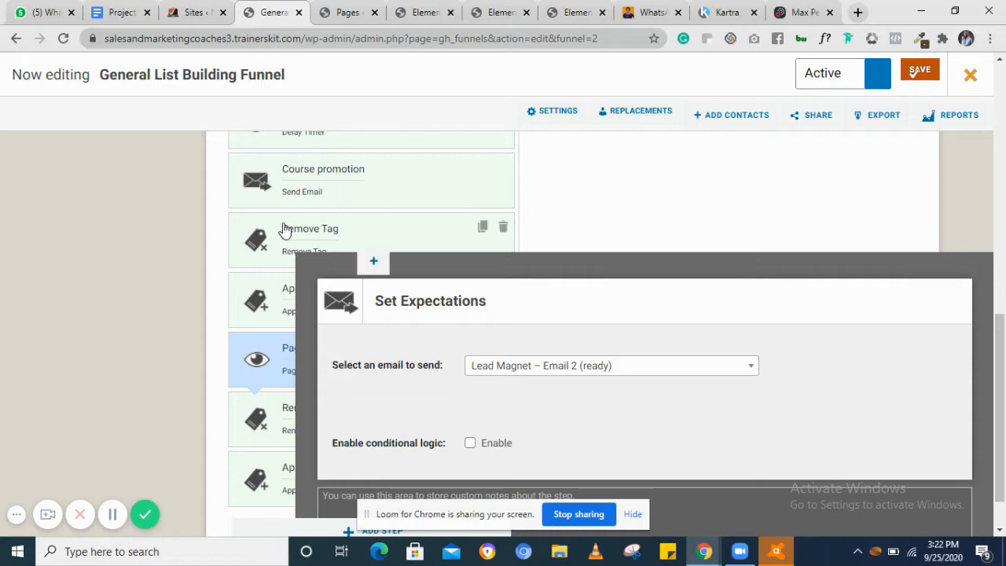
left_click(286, 228)
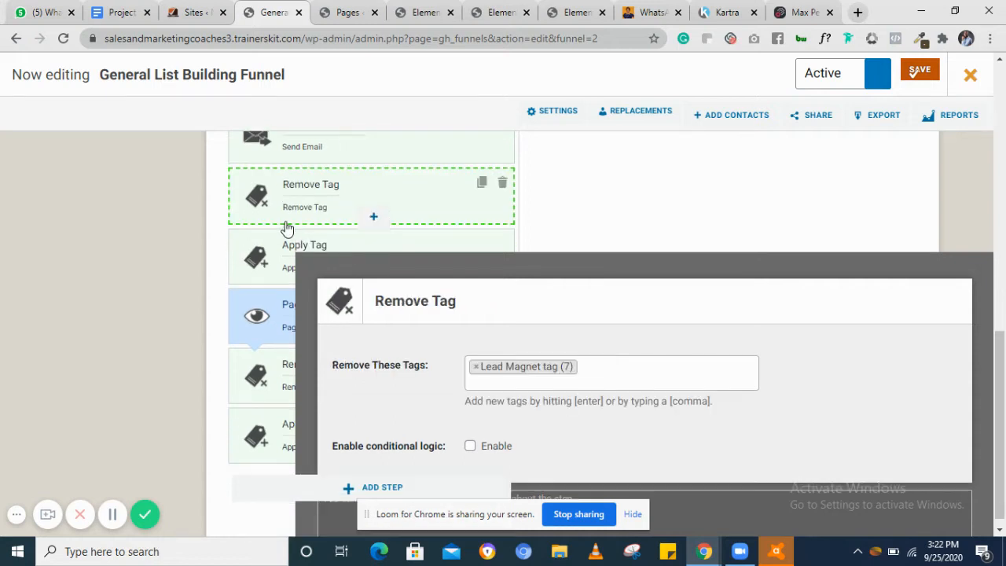
left_click(282, 253)
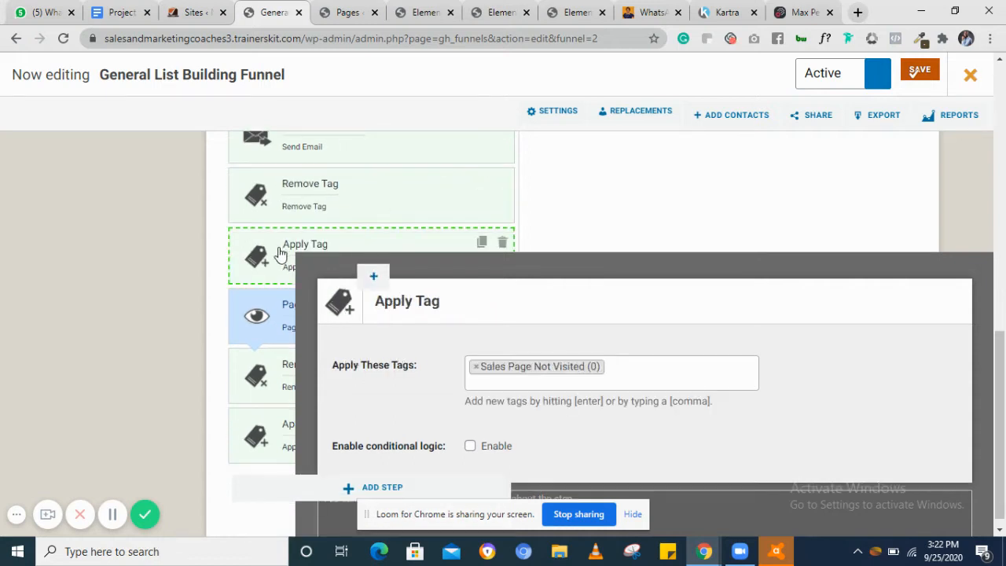
scroll(309, 189, "up", 1)
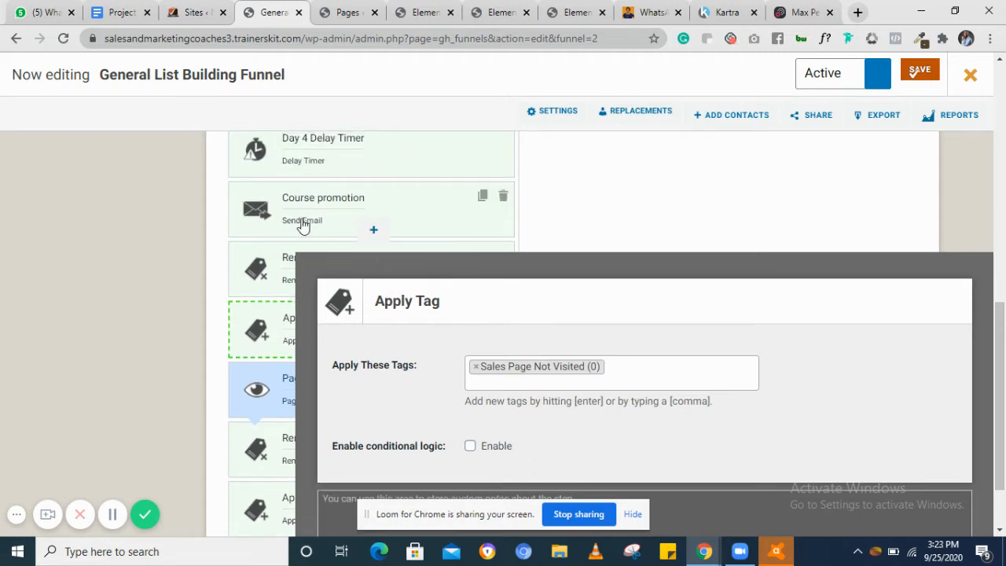
scroll(286, 259, "down", 1)
scroll(286, 260, "down", 1)
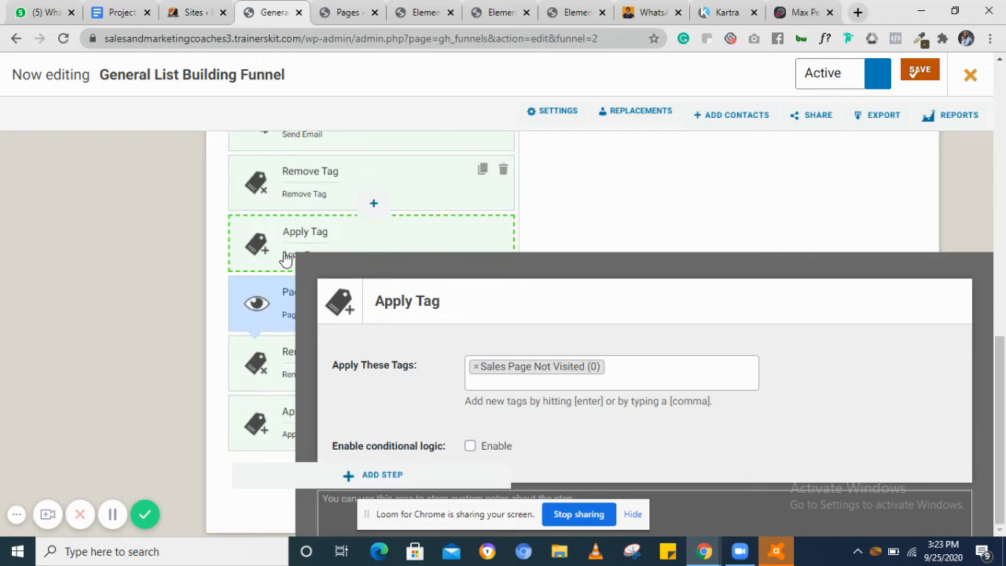
left_click(305, 182)
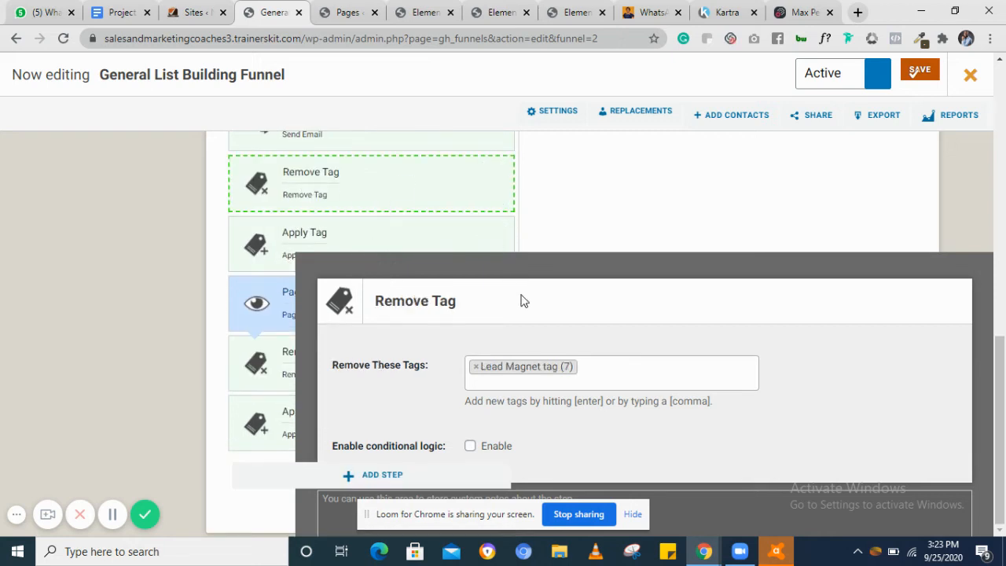
left_click(290, 244)
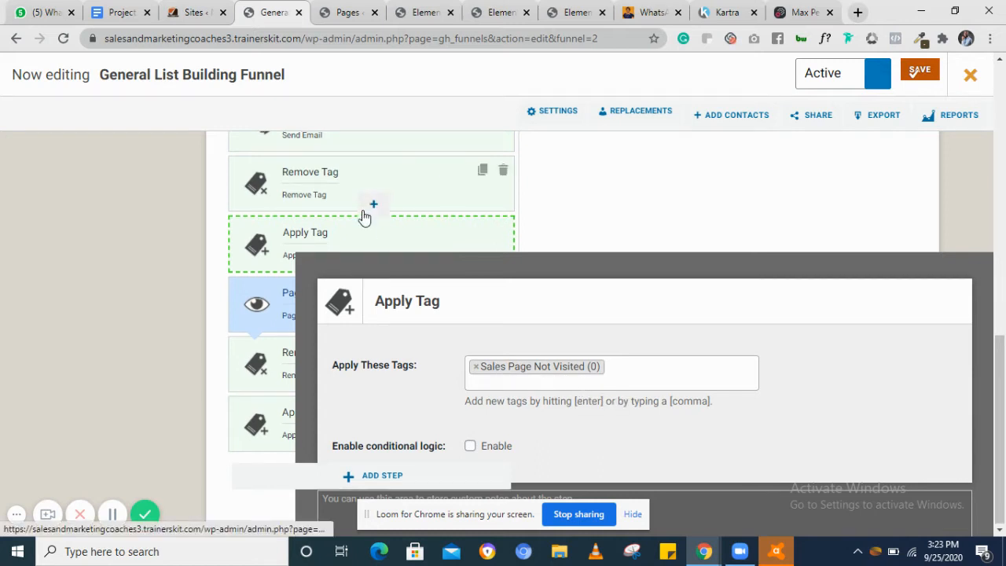
scroll(444, 184, "up", 1)
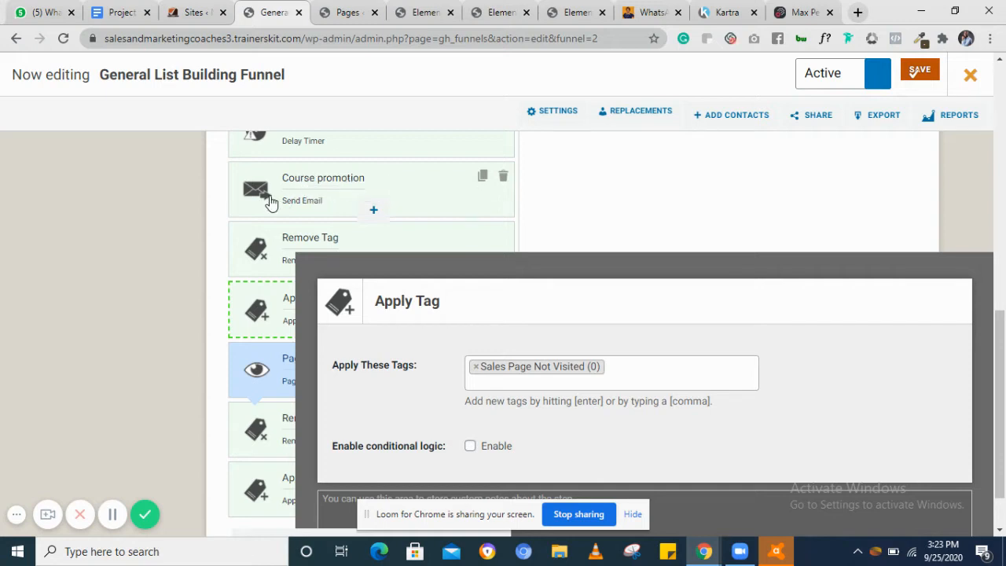
scroll(270, 202, "down", 1)
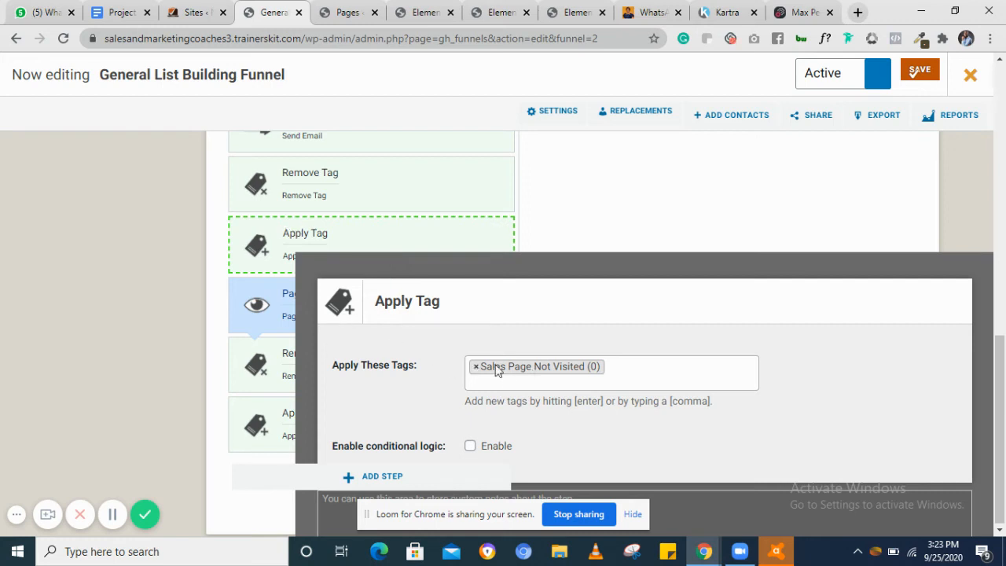
Review the Page Visited trigger's settings and the tags in the Remove Tag and Apply Tag steps beneath it.
left_click(281, 313)
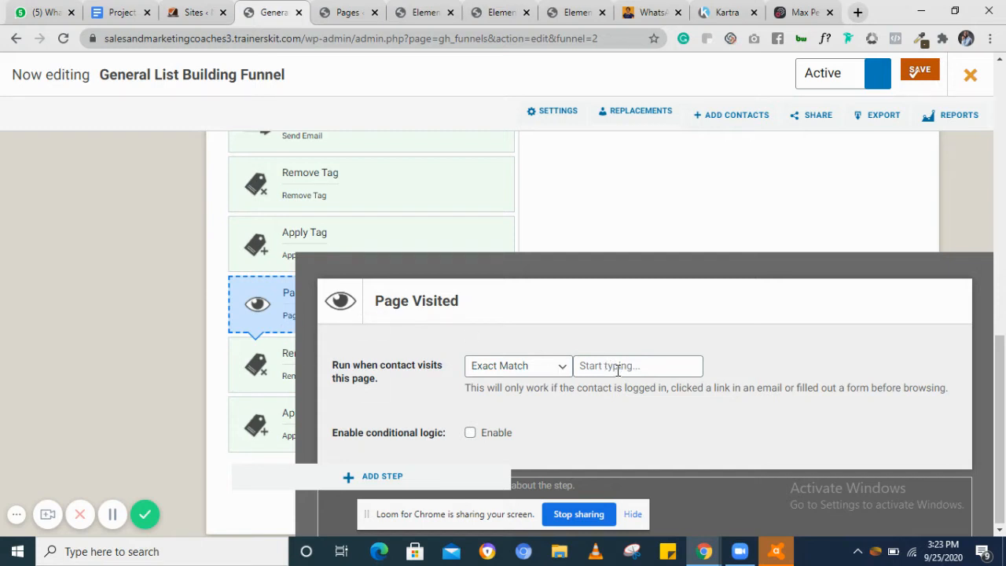
left_click(287, 355)
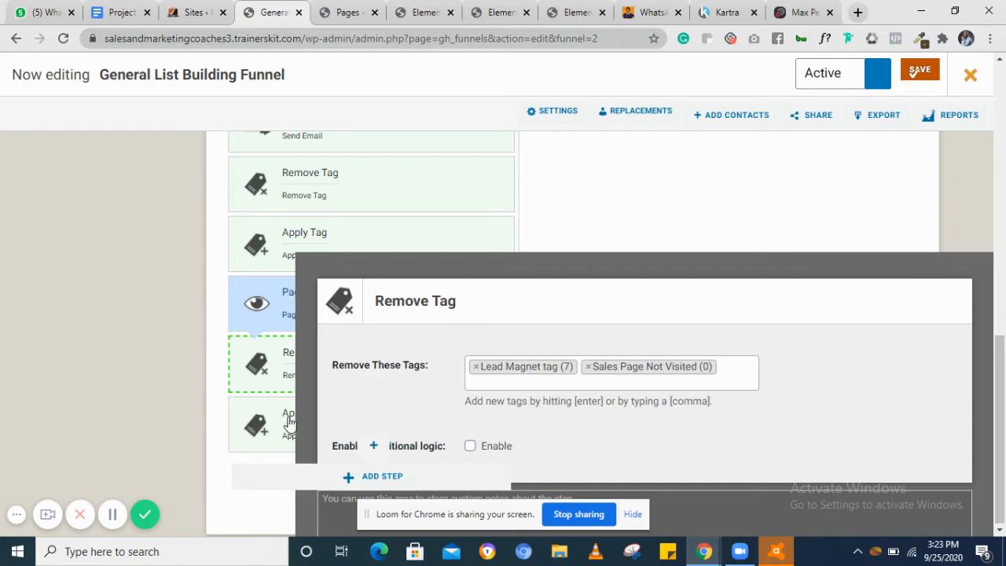
left_click(258, 423)
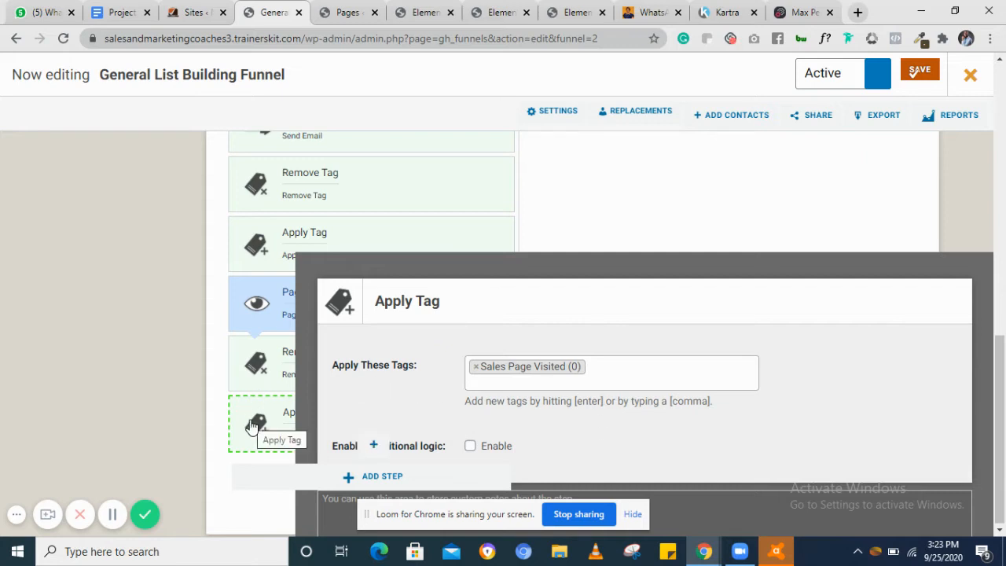
Look back over the funnel sequence, including the Behind the Scenes email, and recheck the final Apply Tag and Remove Tag steps.
scroll(251, 427, "up", 10)
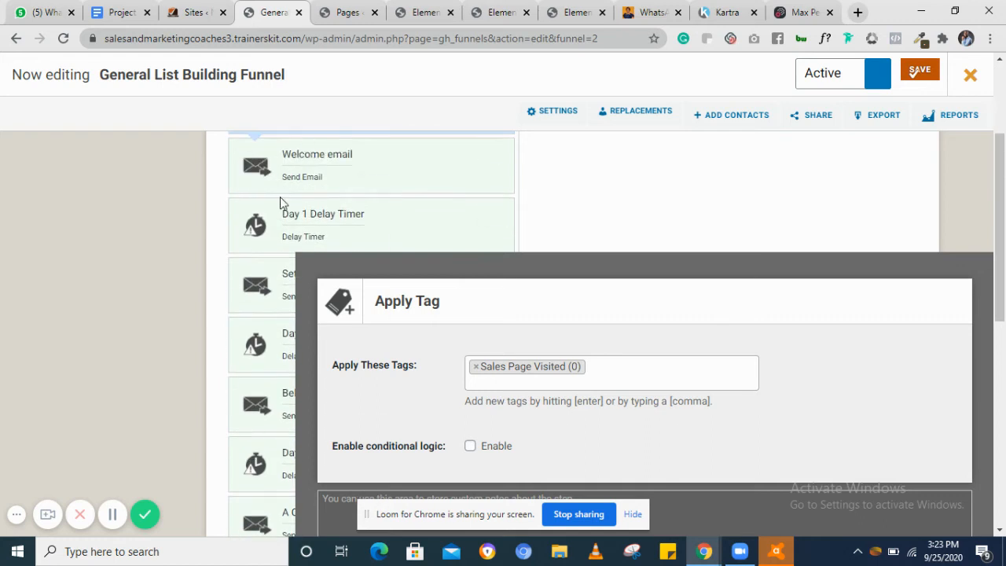
scroll(282, 203, "up", 1)
scroll(283, 204, "down", 2)
scroll(283, 203, "down", 5)
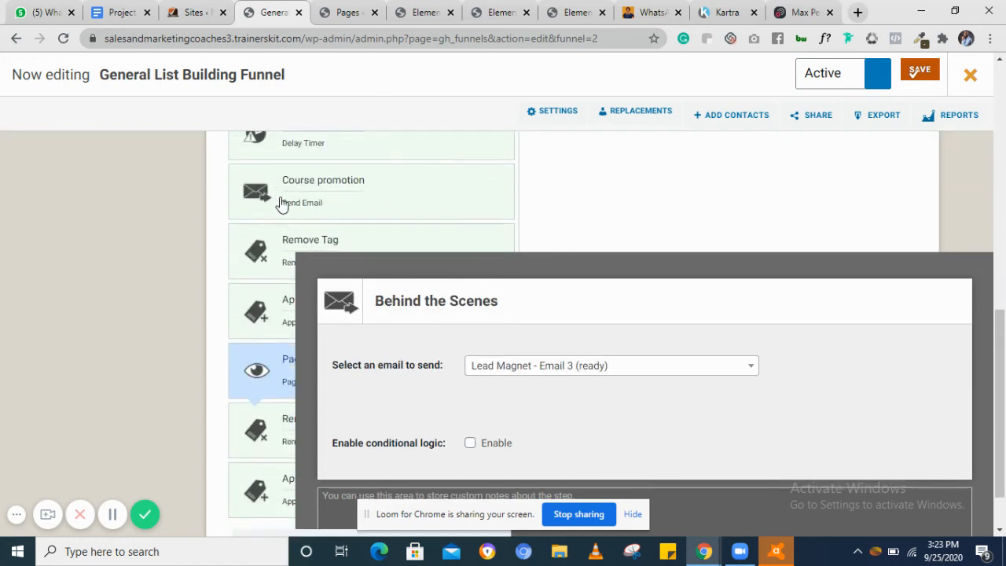
scroll(270, 411, "up", 1)
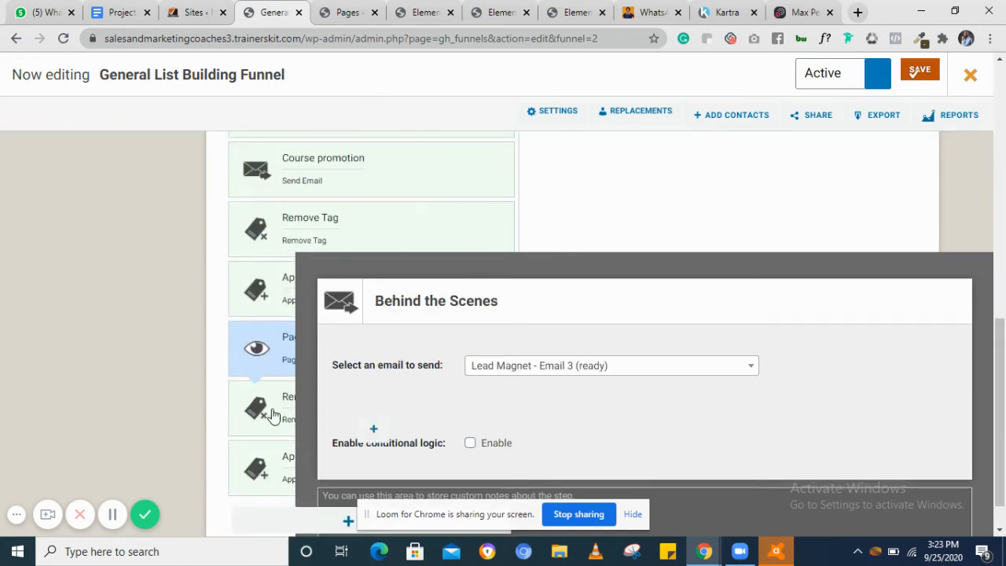
left_click(246, 470)
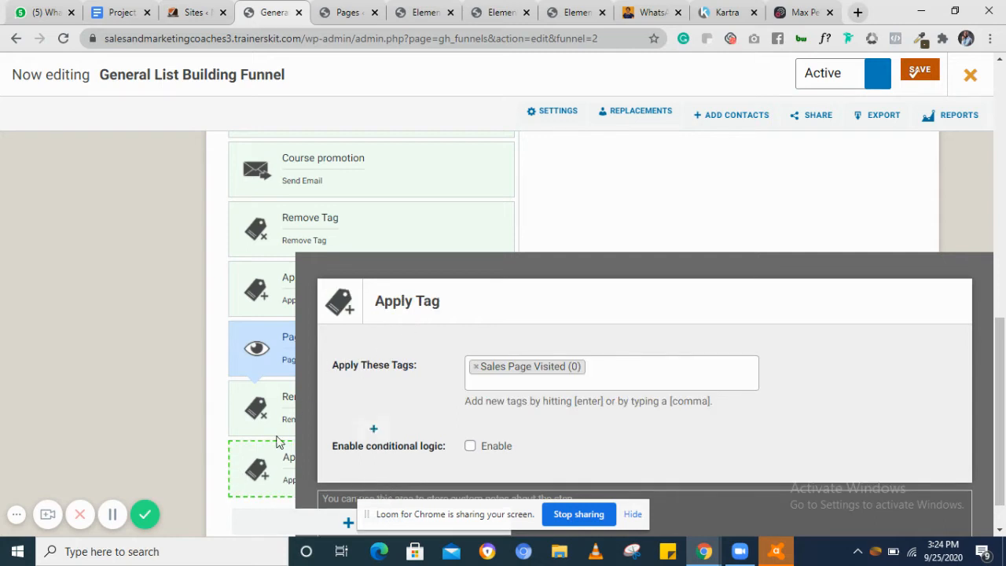
left_click(238, 418)
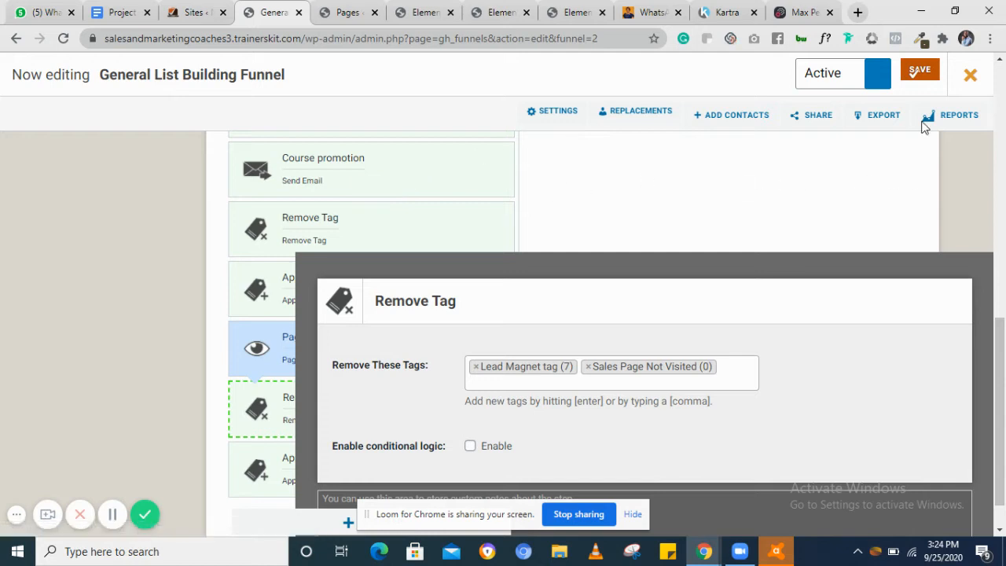
Save the funnel, switch it to inactive and back to active, and save it again.
left_click(921, 71)
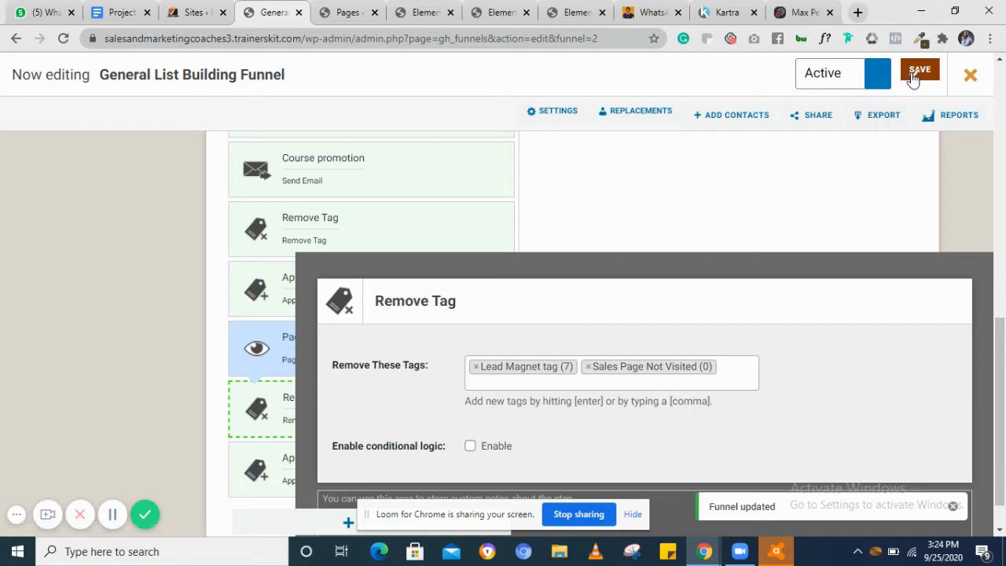
left_click(874, 86)
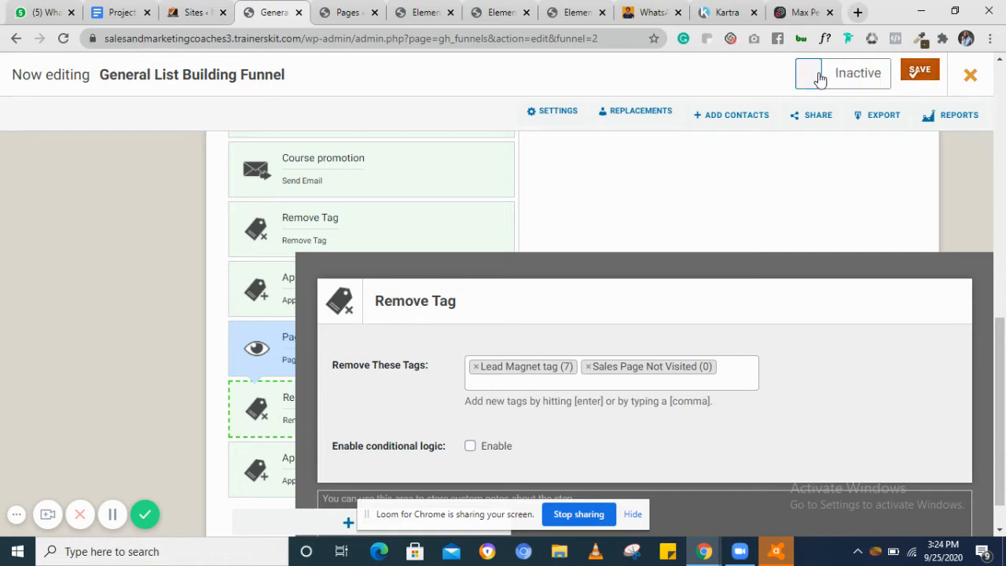
left_click(819, 78)
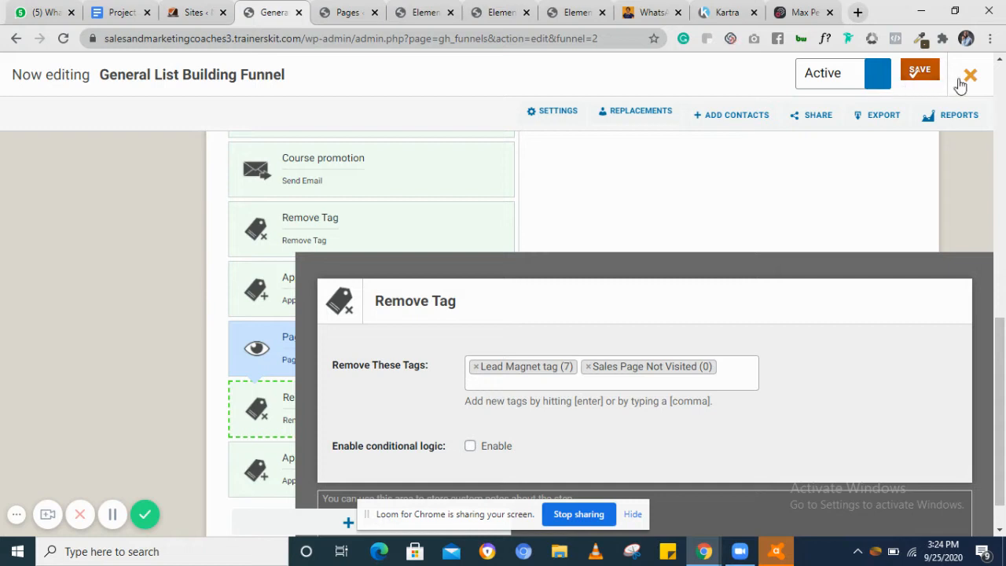
left_click(918, 72)
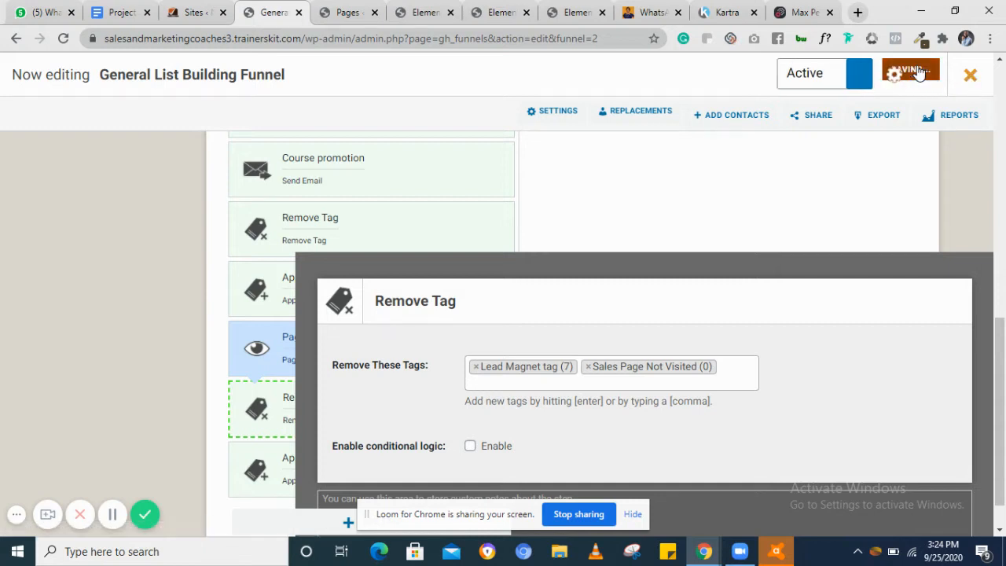
Close the General List Building Funnel and open the Product Launch funnel from the funnels list for editing.
left_click(971, 77)
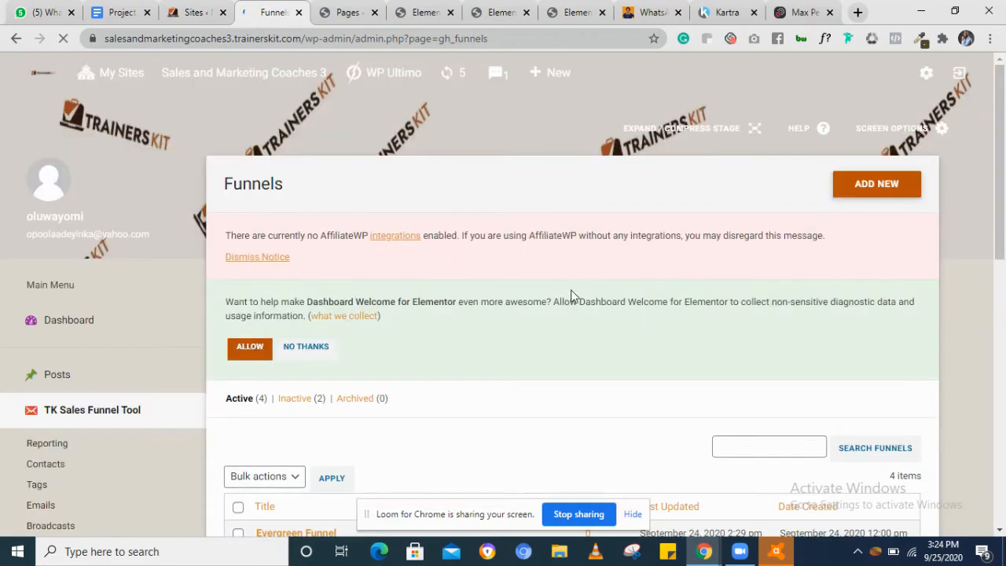
scroll(572, 294, "down", 5)
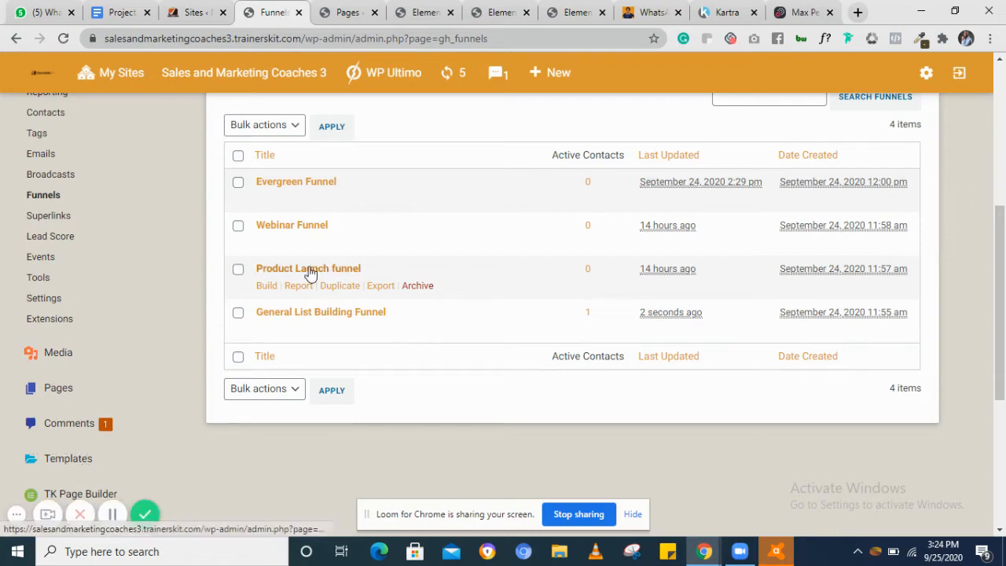
left_click(295, 271)
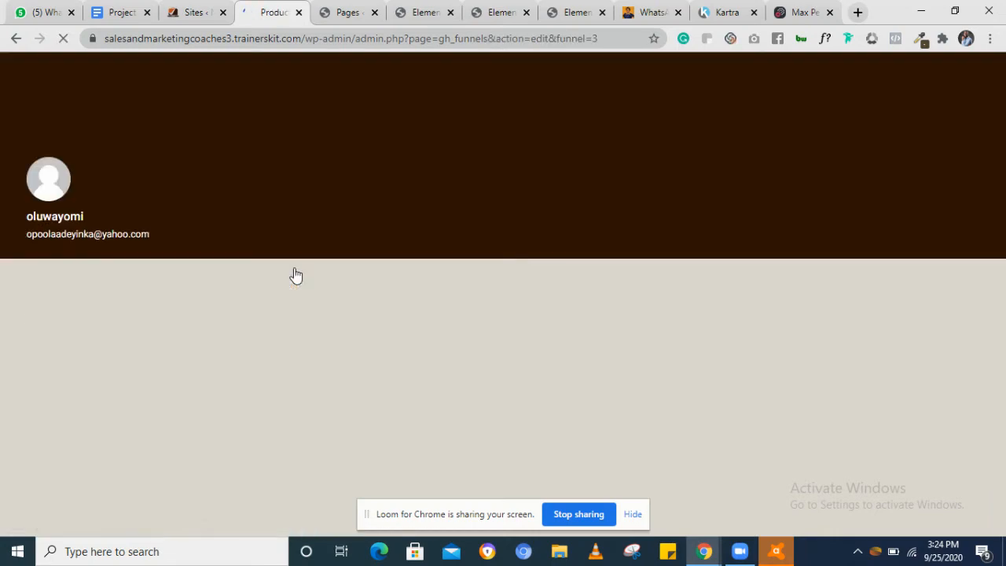
Review the settings of the Product Launch funnel's Tag Applied trigger, welcome email and Day 1 Delay Timer.
scroll(289, 233, "down", 2)
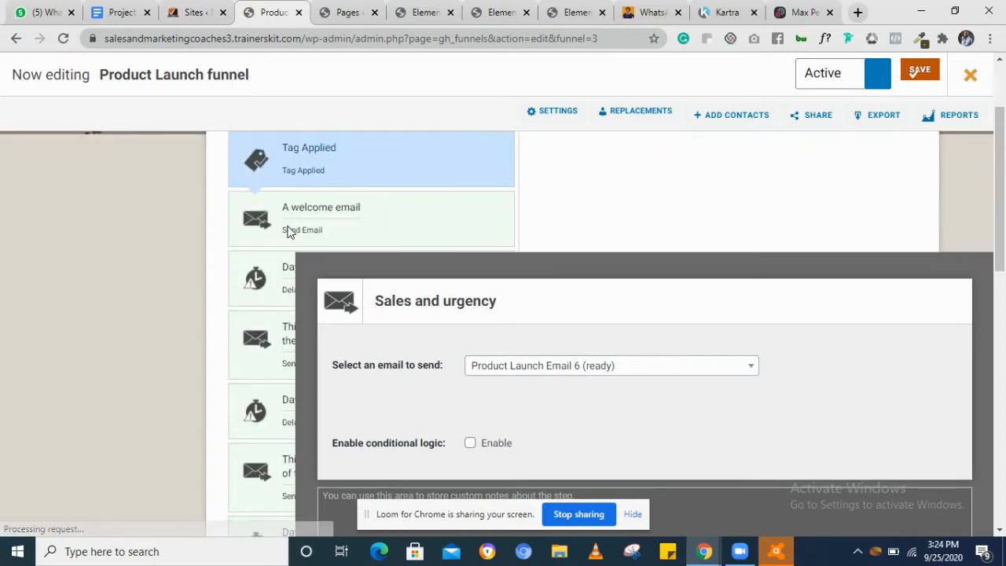
scroll(259, 232, "up", 1)
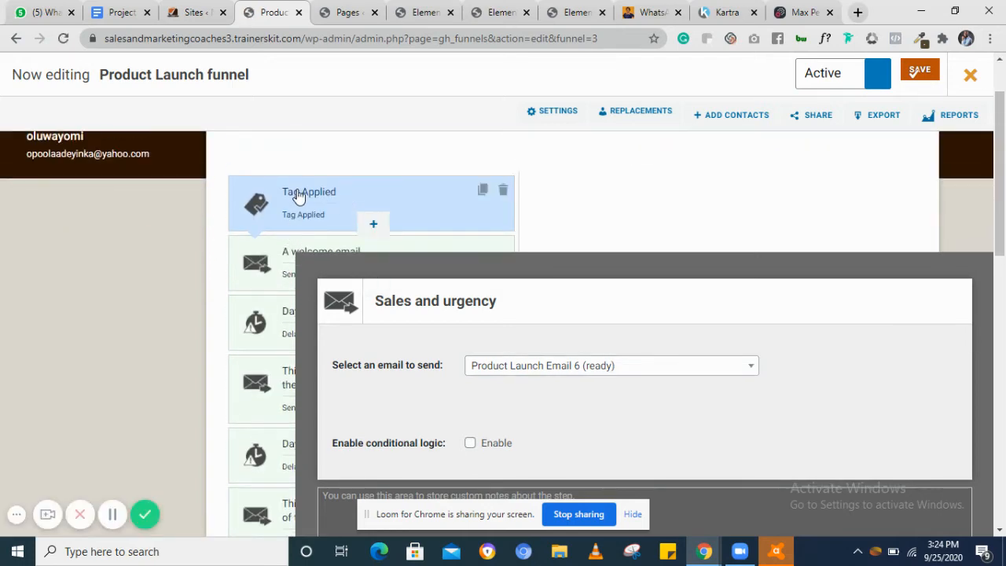
left_click(299, 197)
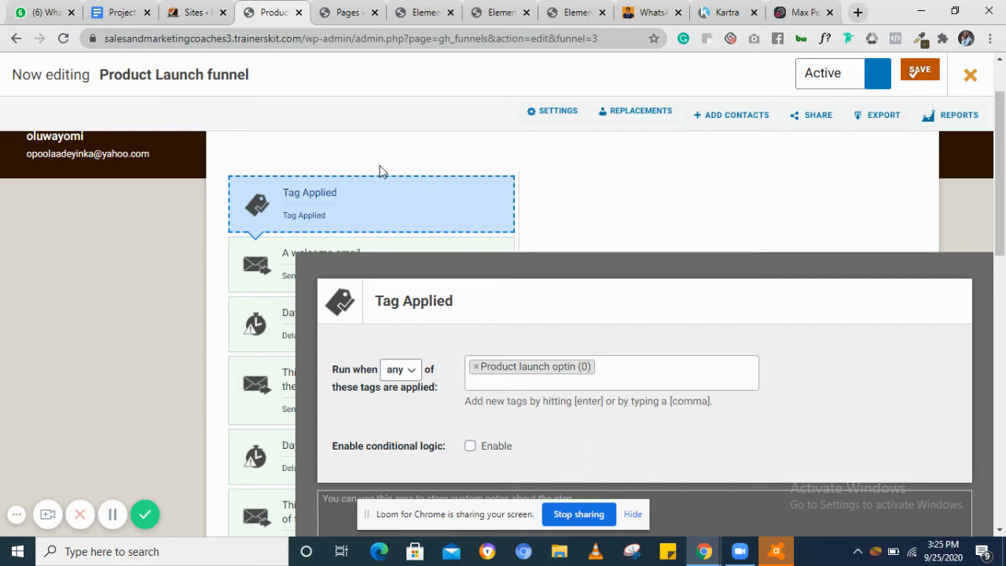
scroll(350, 207, "down", 2)
scroll(350, 207, "up", 1)
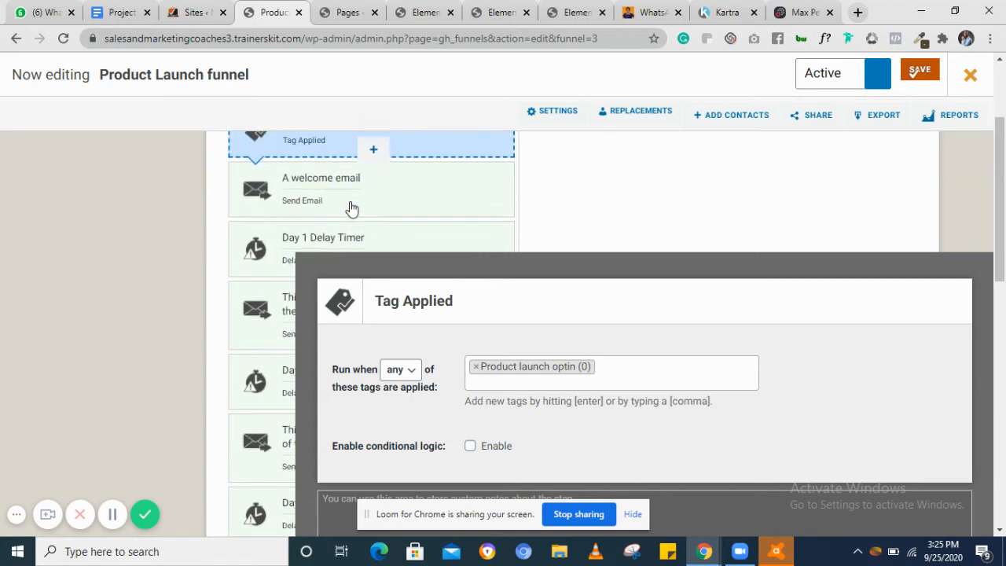
left_click(296, 183)
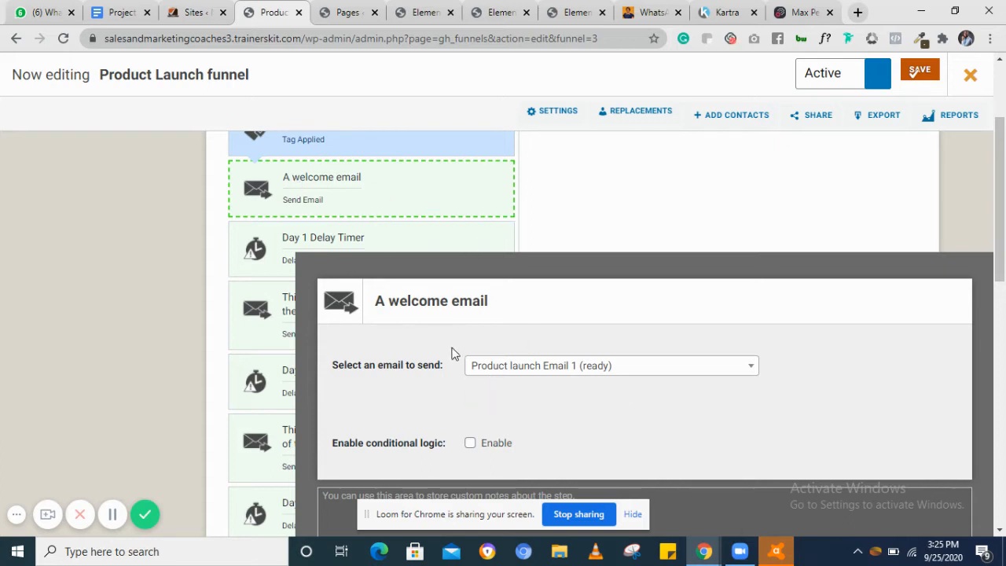
left_click(293, 238)
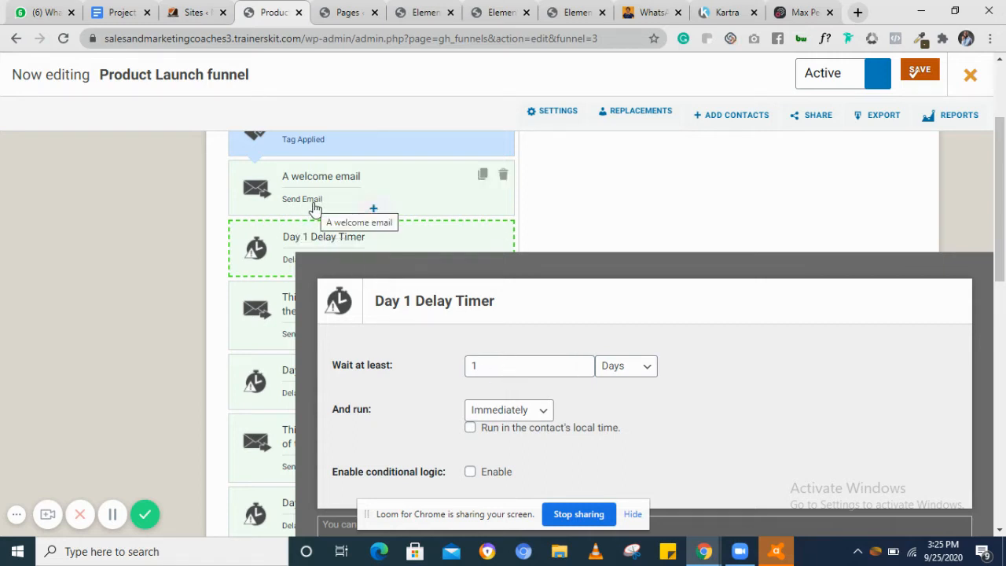
Look through the Product Launch sequence from the welcome email down to the Page Visited trigger and its tag steps, returning to the start.
scroll(314, 208, "down", 1)
scroll(314, 208, "up", 1)
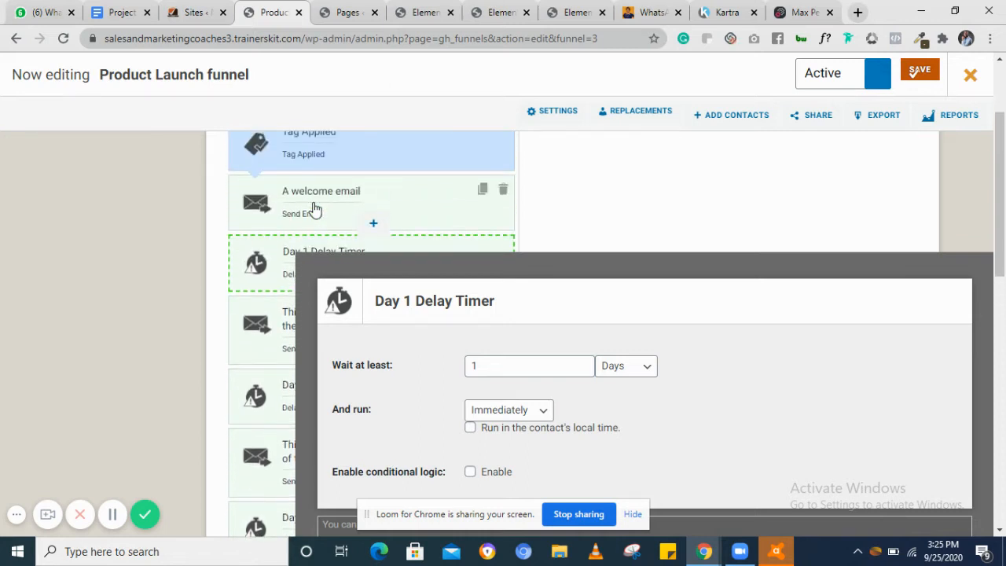
scroll(314, 208, "down", 1)
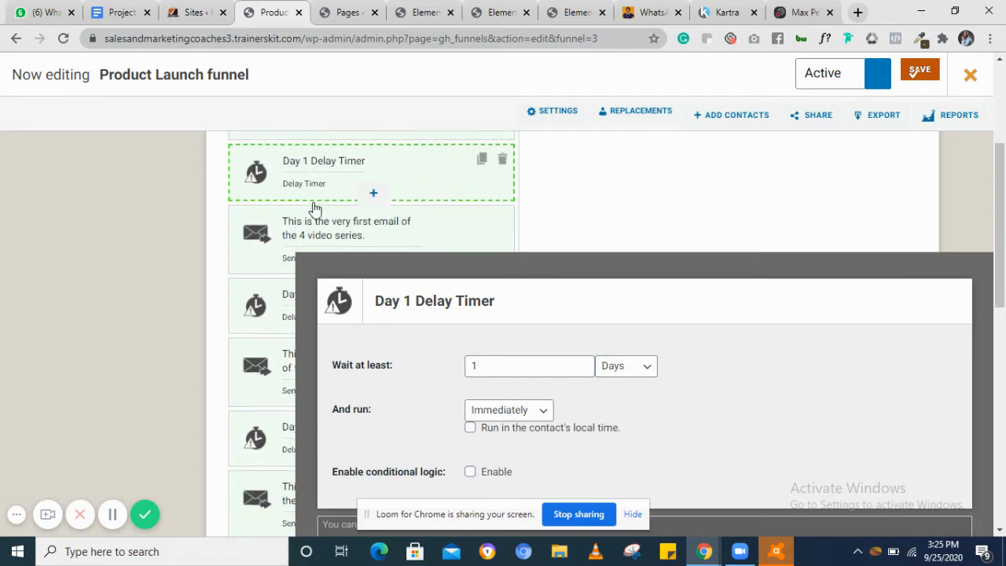
scroll(314, 208, "down", 5)
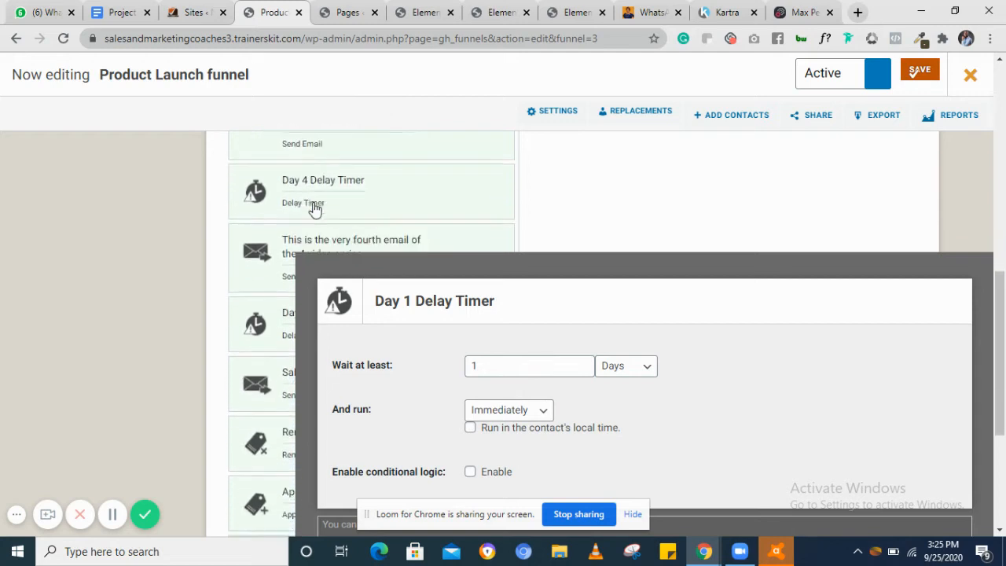
scroll(314, 208, "down", 2)
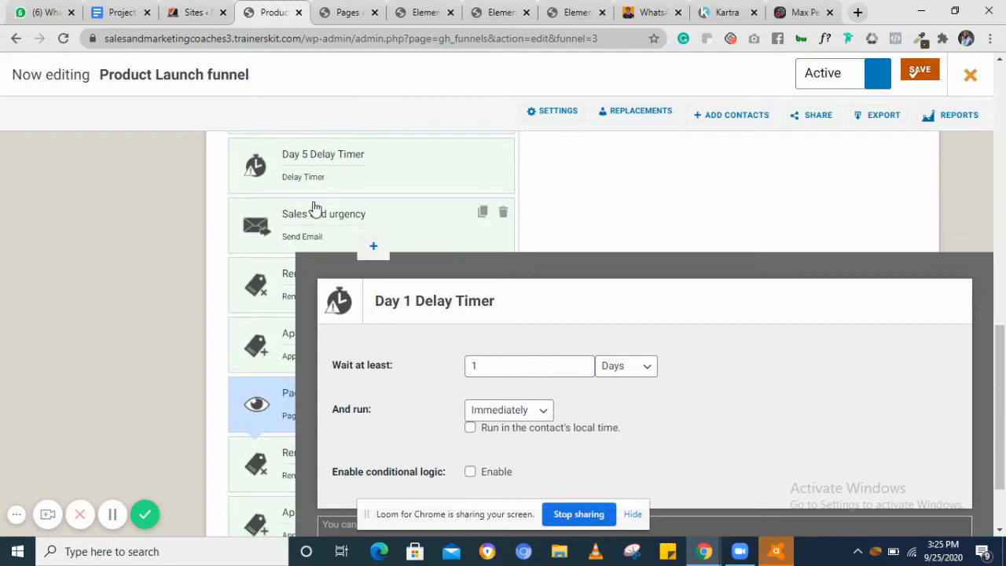
scroll(314, 209, "down", 1)
scroll(314, 208, "up", 4)
scroll(314, 208, "up", 5)
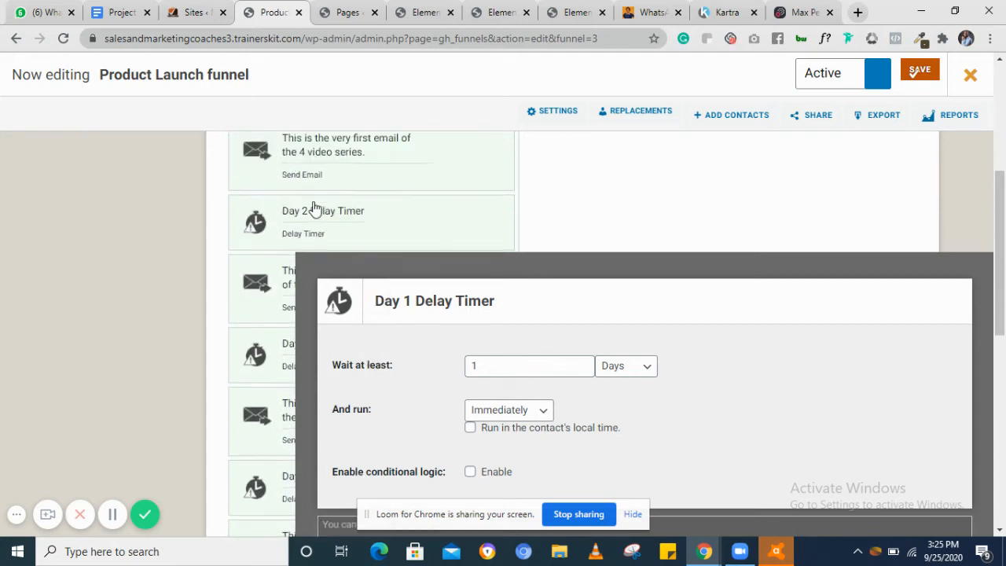
scroll(314, 209, "up", 1)
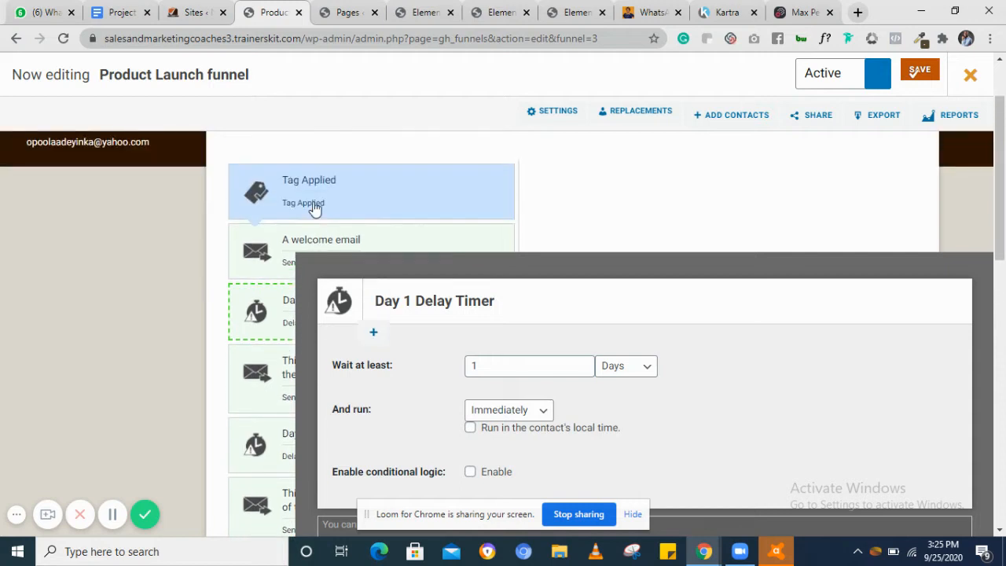
Recheck the order of the welcome email, the daily delay timers and the first emails of the 4 video series.
scroll(314, 208, "down", 1)
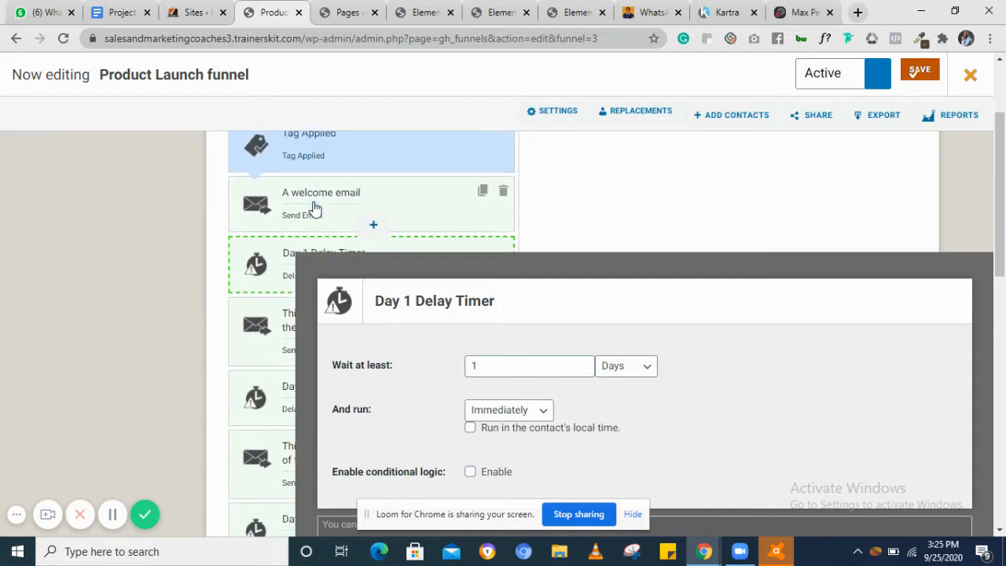
scroll(315, 208, "down", 2)
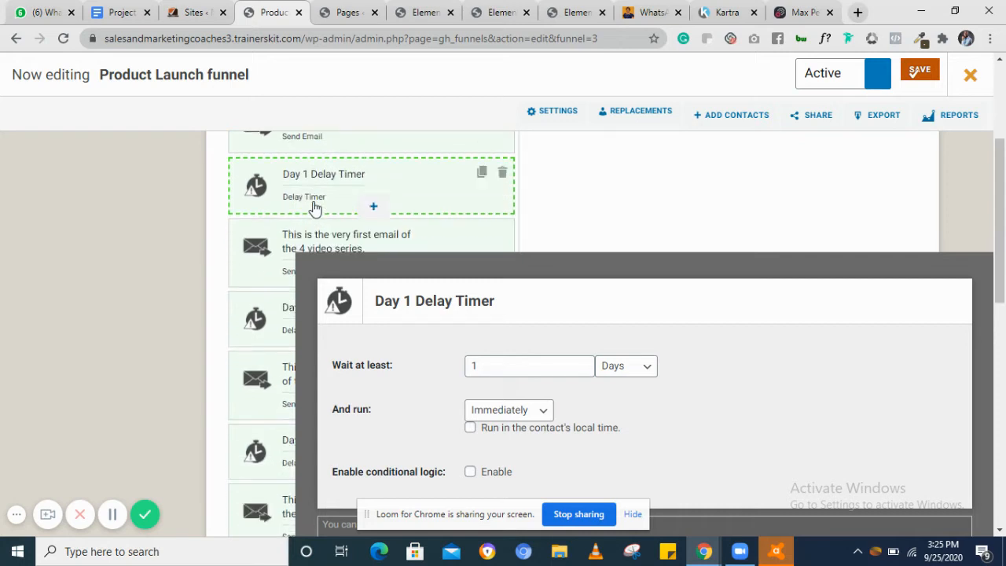
scroll(407, 181, "up", 2)
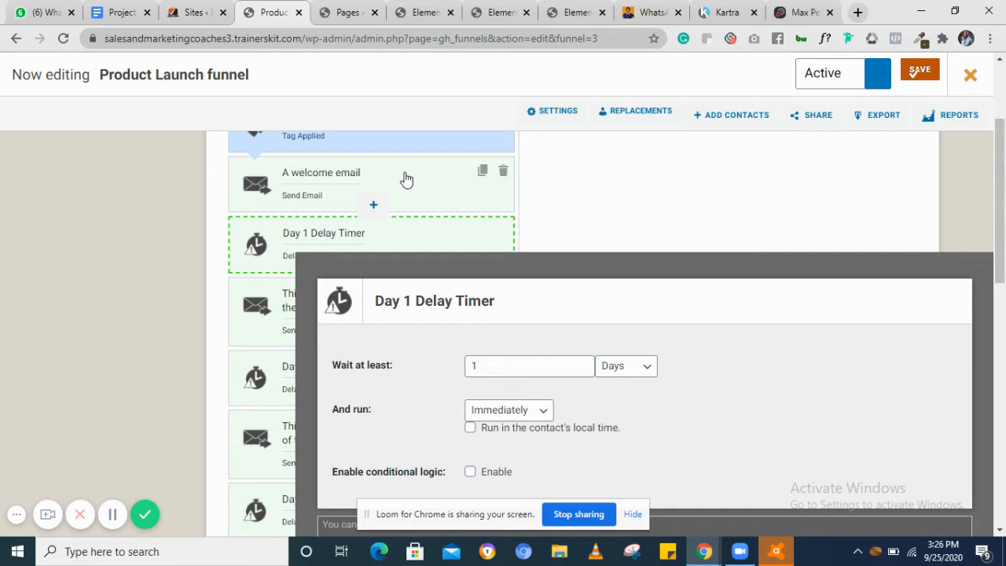
scroll(406, 182, "down", 2)
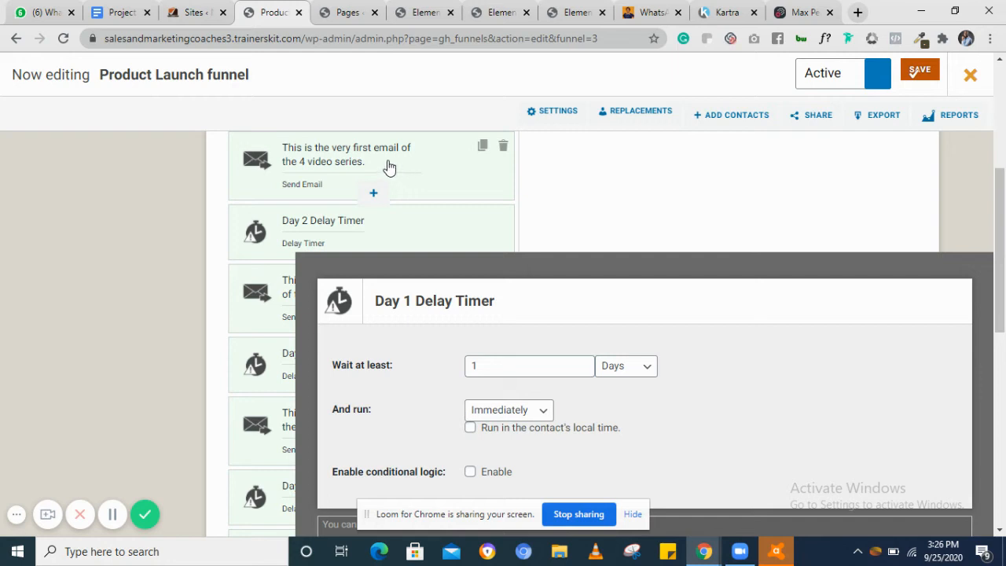
scroll(388, 167, "down", 2)
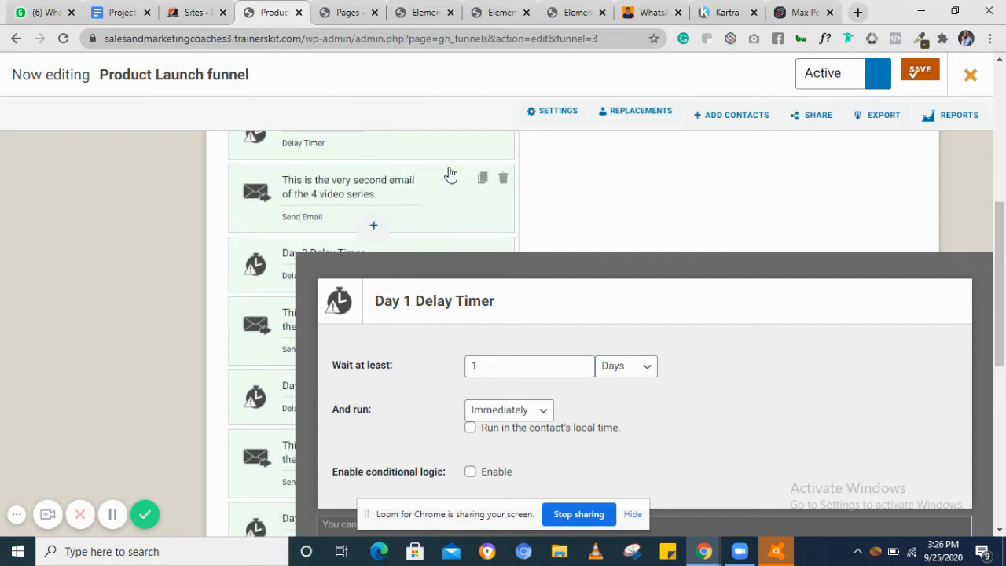
scroll(433, 186, "up", 3)
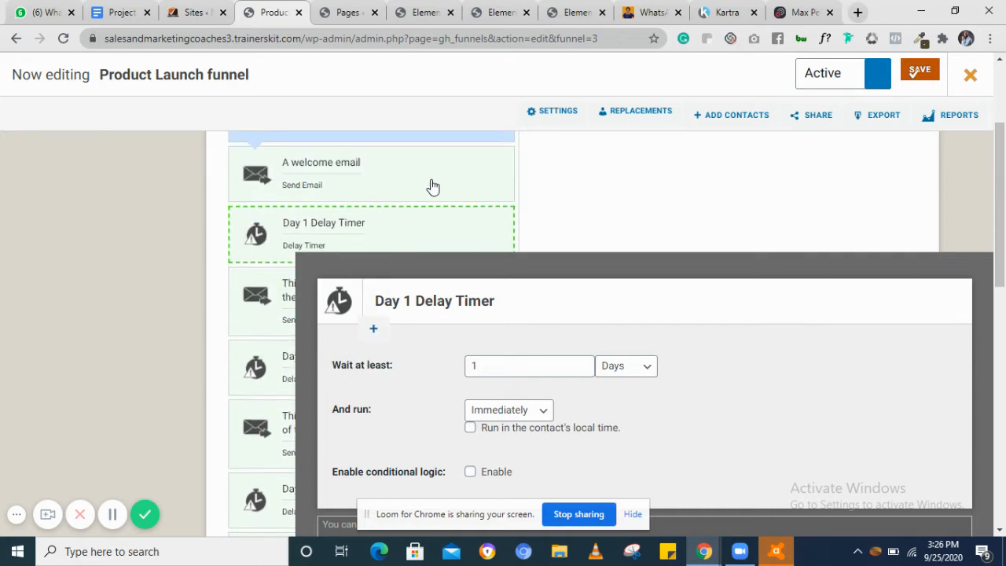
scroll(433, 187, "up", 2)
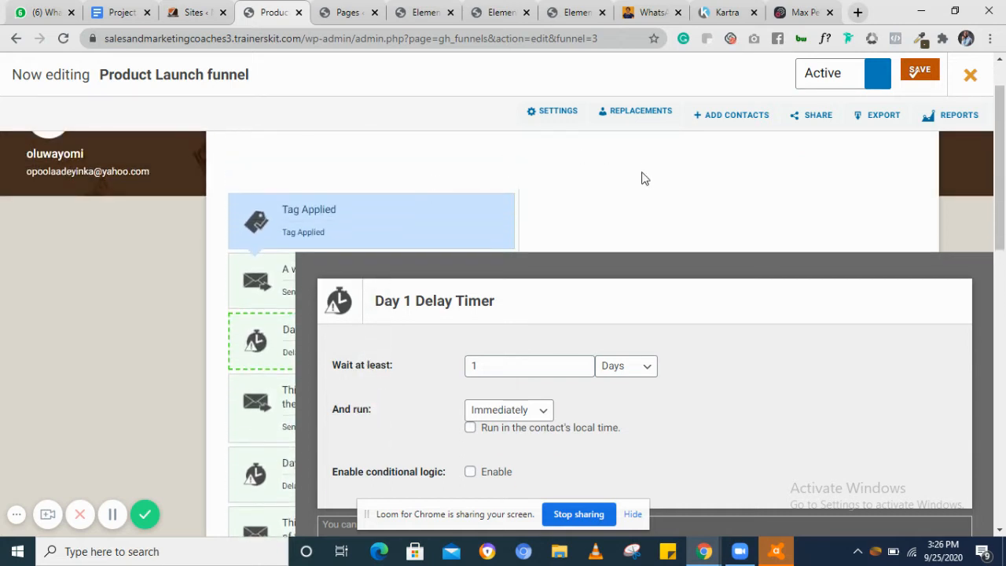
Save and close the Product Launch funnel, and open the Webinar Funnel from the funnels list for editing.
left_click(921, 71)
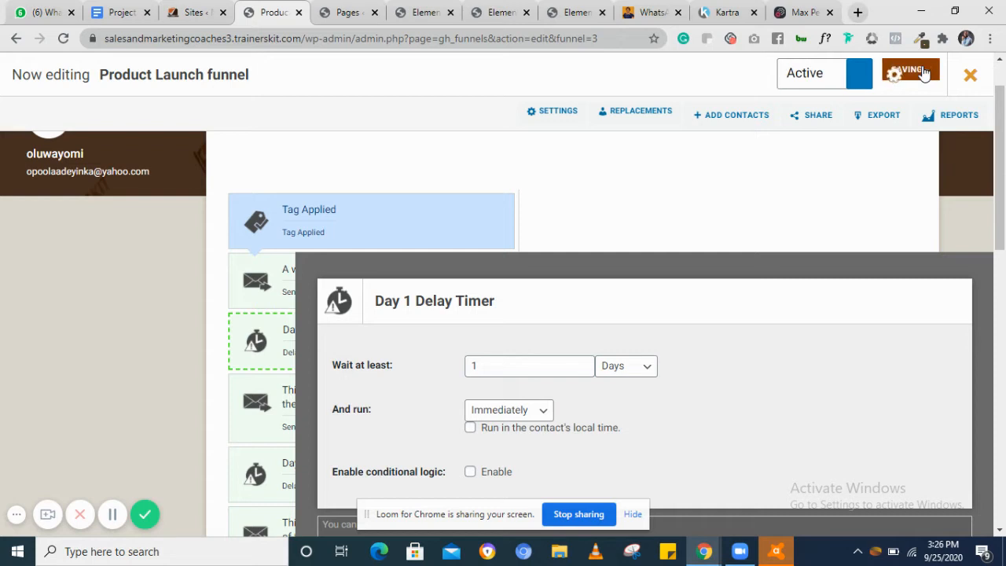
left_click(971, 76)
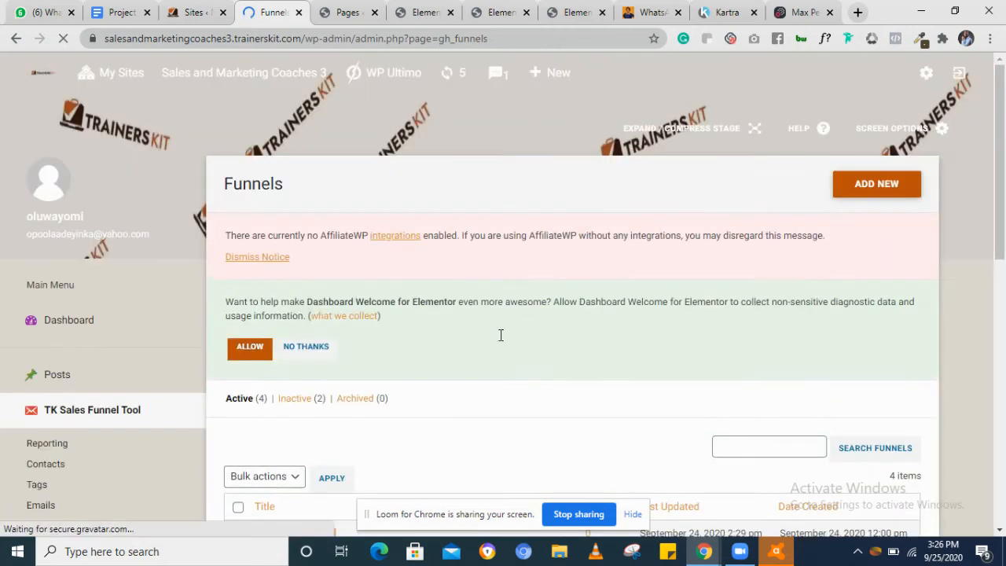
scroll(489, 359, "down", 3)
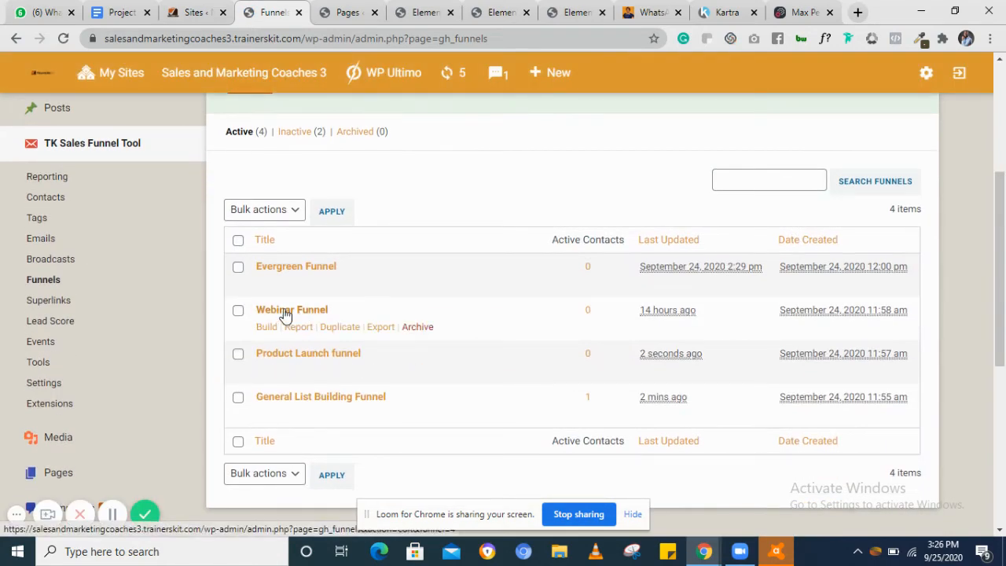
left_click(285, 311)
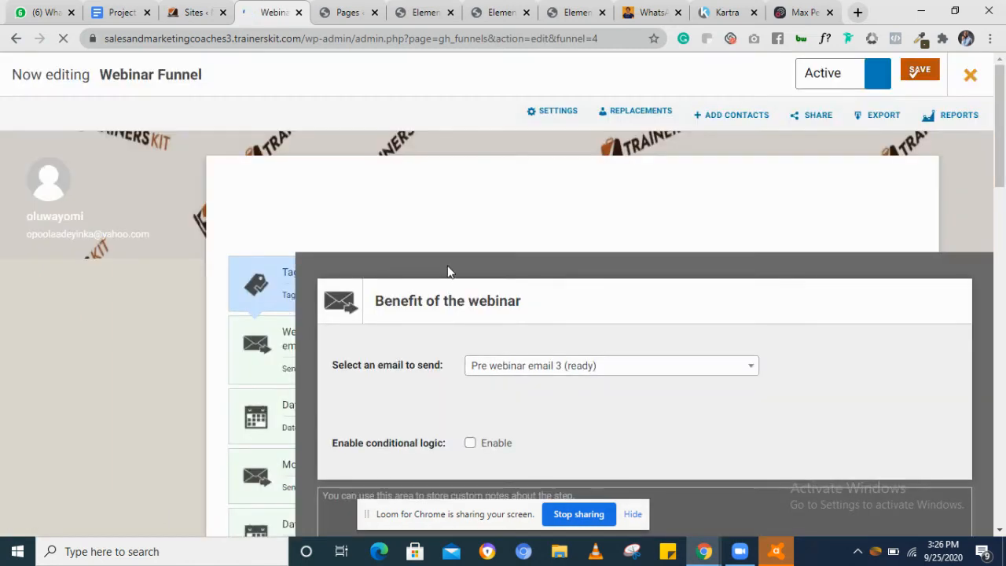
Review which tag starts the Webinar Funnel in its Tag Applied trigger.
scroll(462, 215, "down", 1)
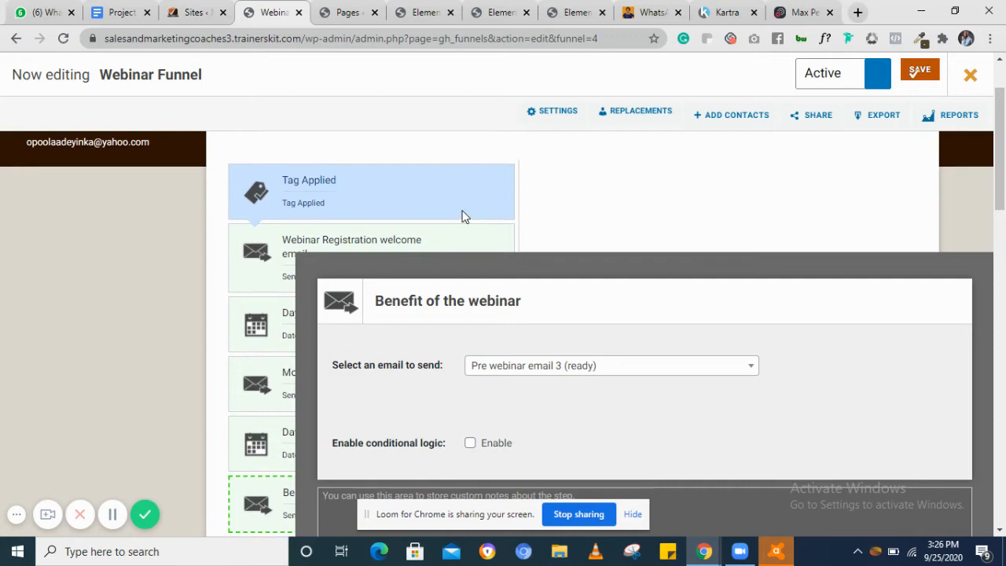
scroll(462, 216, "up", 1)
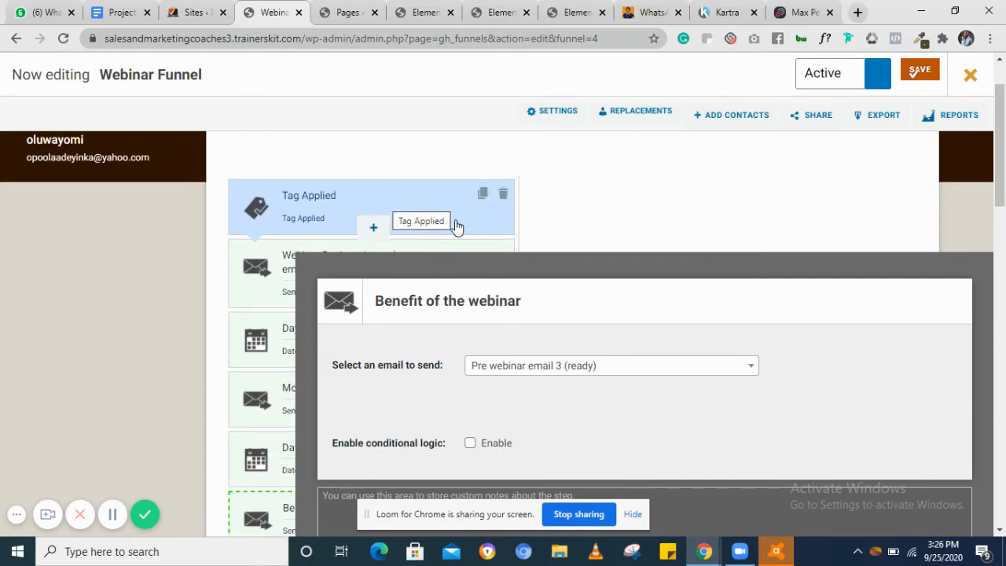
left_click(456, 225)
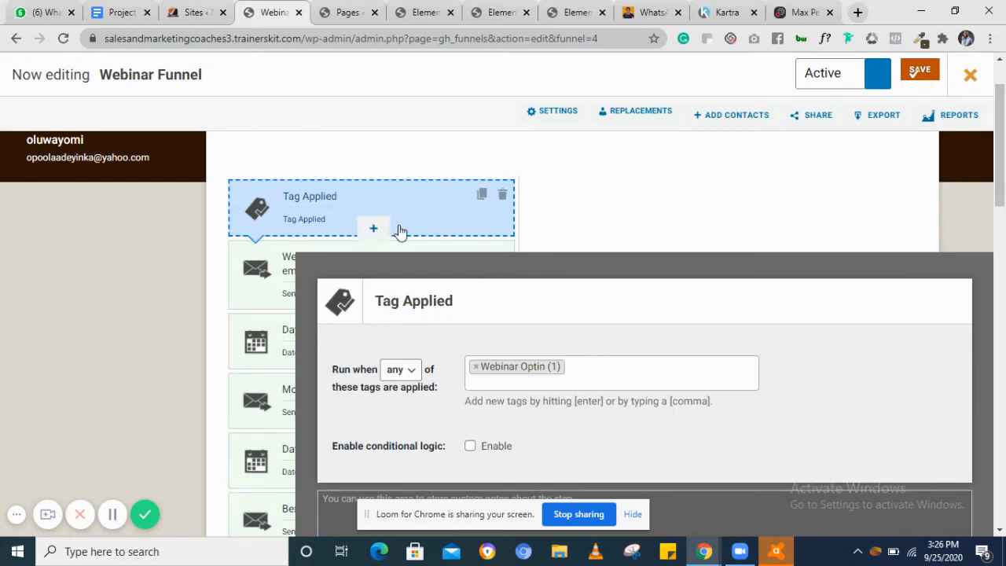
scroll(399, 231, "down", 1)
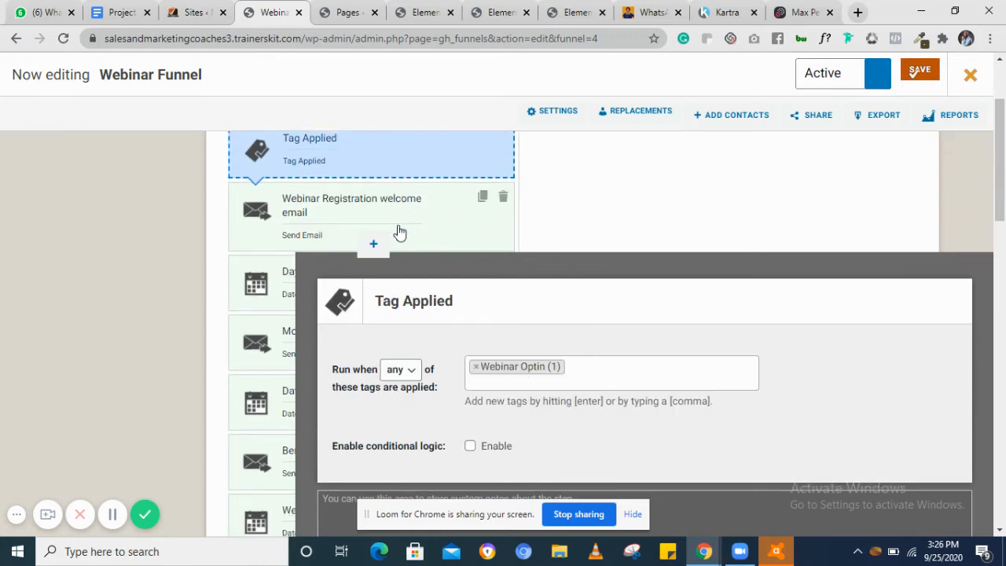
scroll(399, 231, "up", 1)
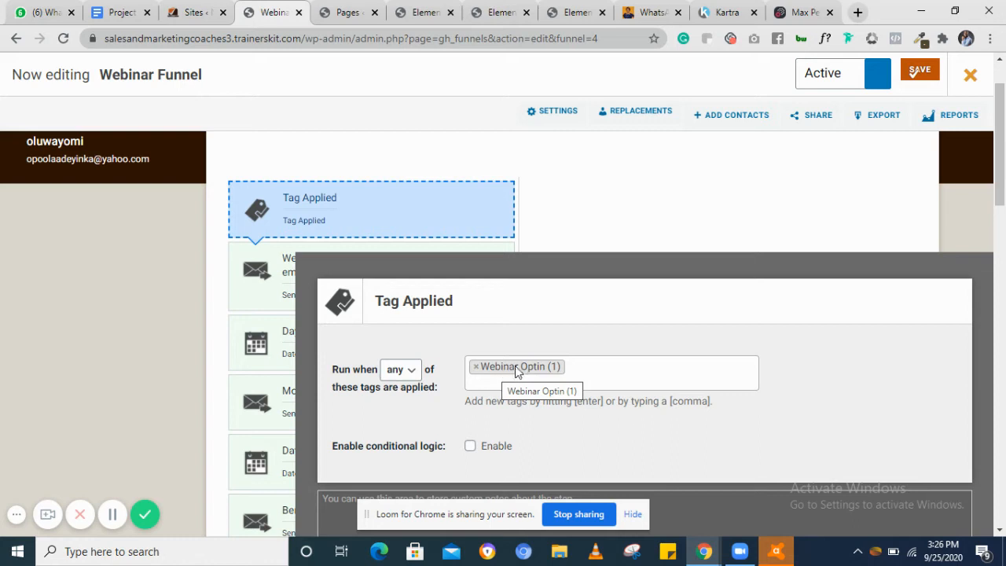
Review the email selected in the Webinar Registration welcome email step and look over the date timers and emails that follow it.
scroll(440, 228, "down", 1)
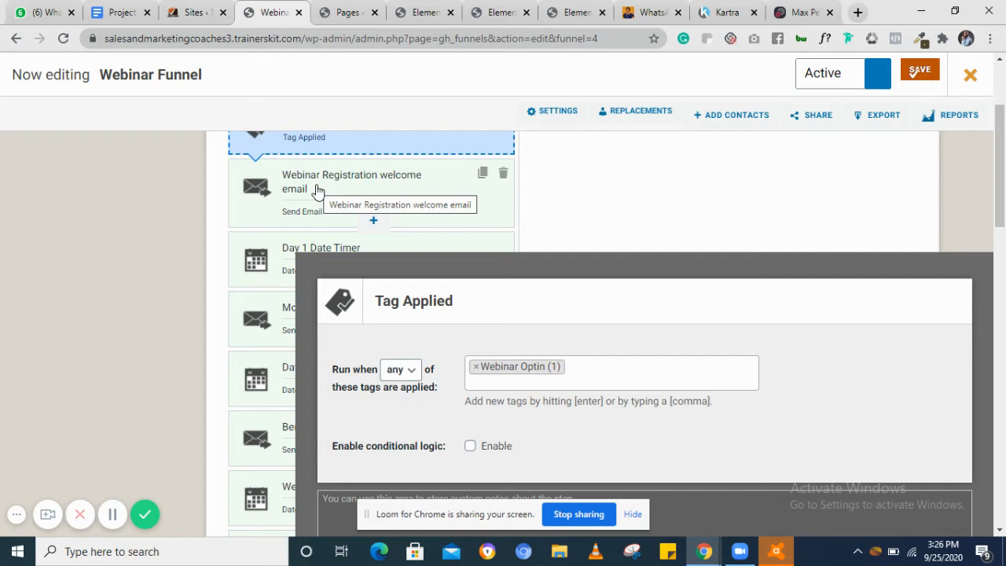
left_click(313, 187)
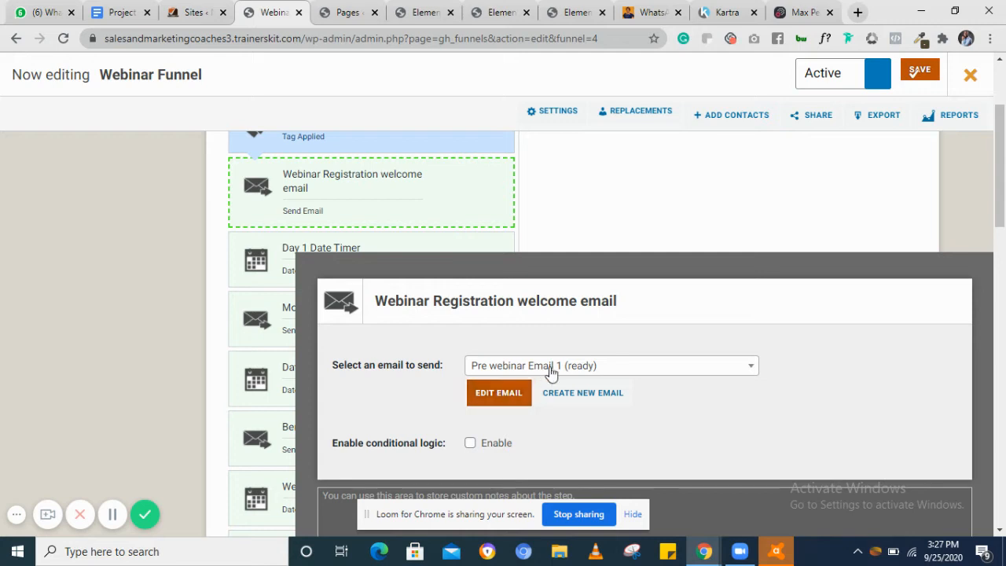
scroll(409, 222, "down", 1)
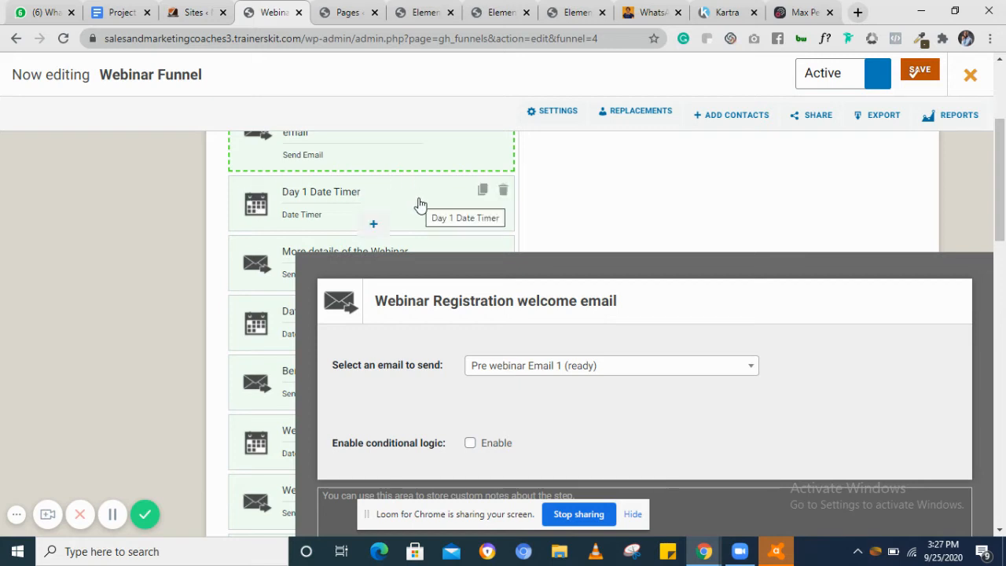
scroll(420, 205, "down", 1)
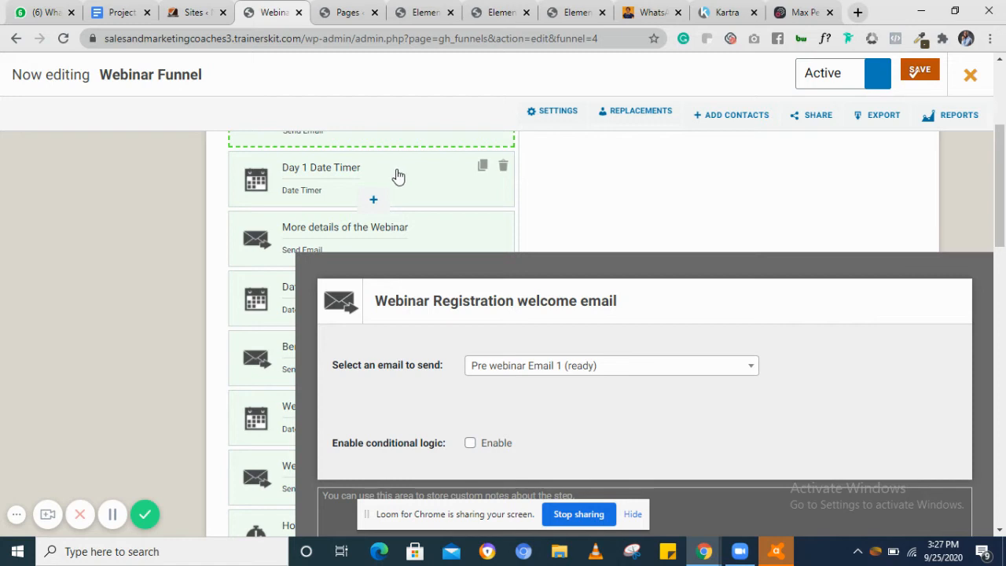
scroll(396, 176, "up", 3)
scroll(397, 176, "down", 3)
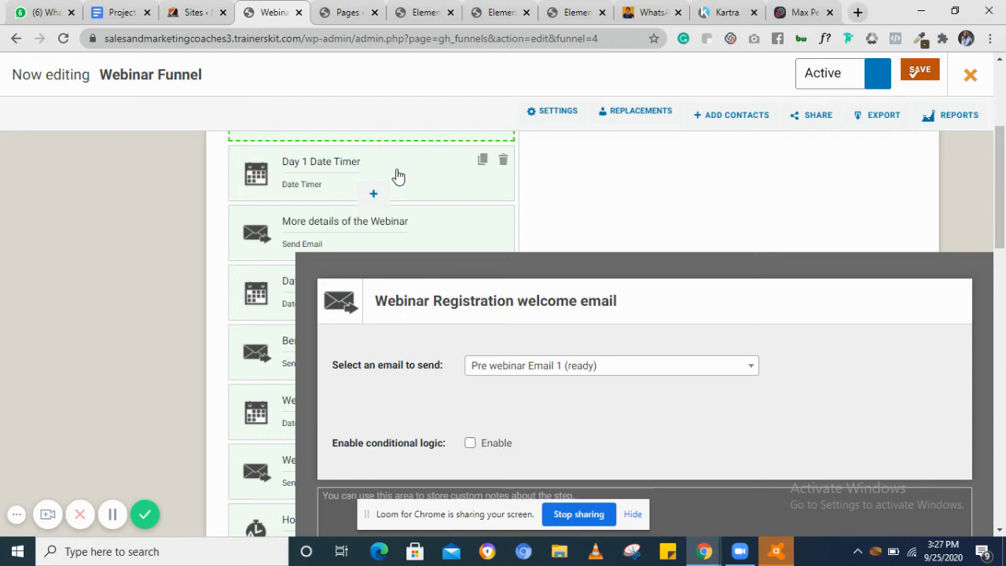
scroll(399, 176, "up", 2)
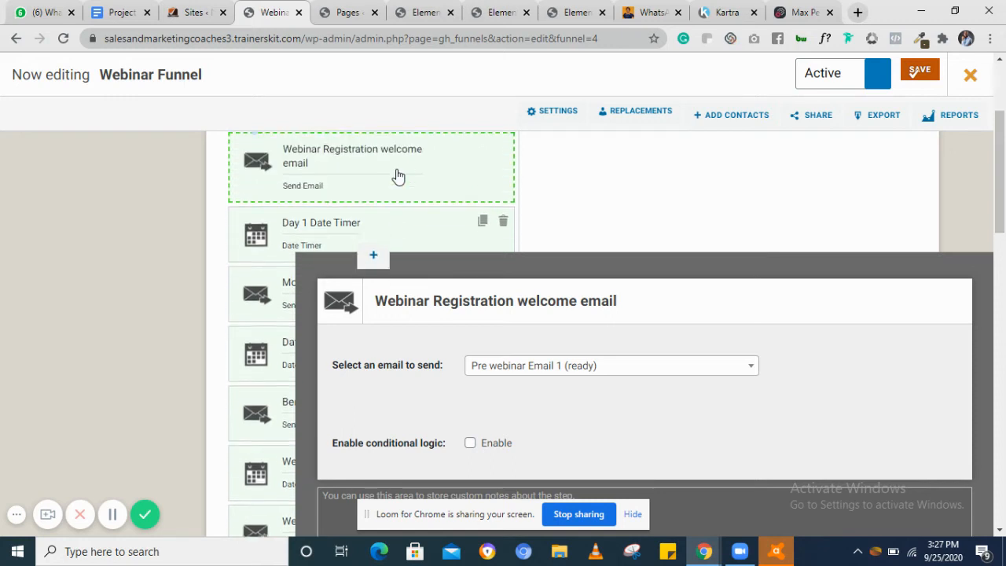
scroll(398, 176, "up", 1)
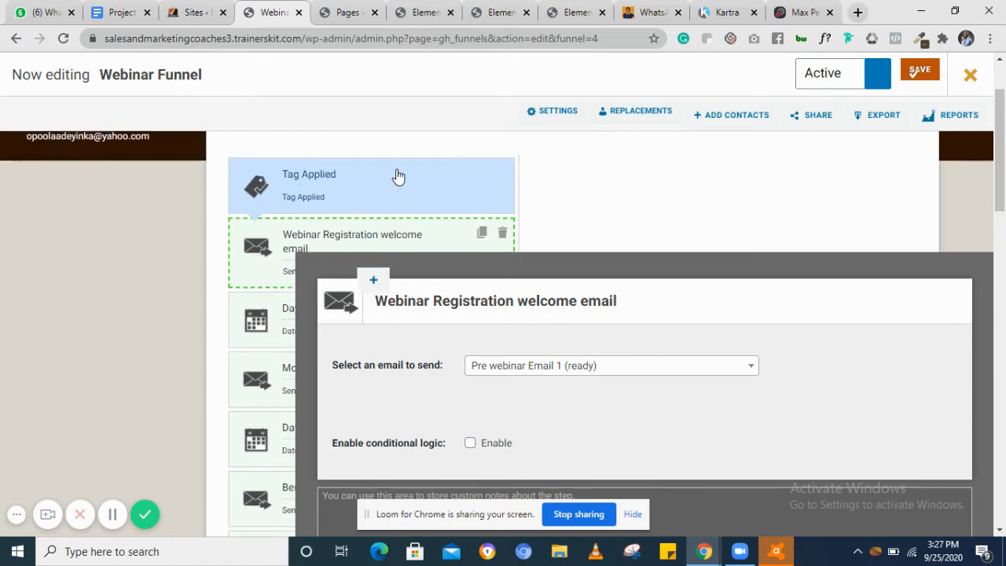
Open the Day 1 Date Timer that follows the Webinar Registration welcome email and bring up its wait-till date calendar.
scroll(399, 176, "down", 2)
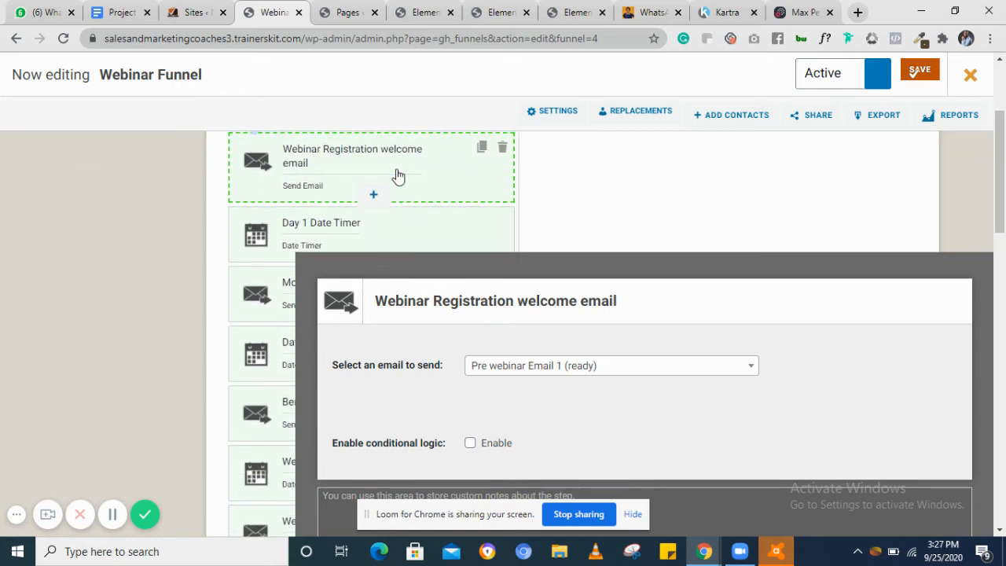
scroll(399, 176, "up", 1)
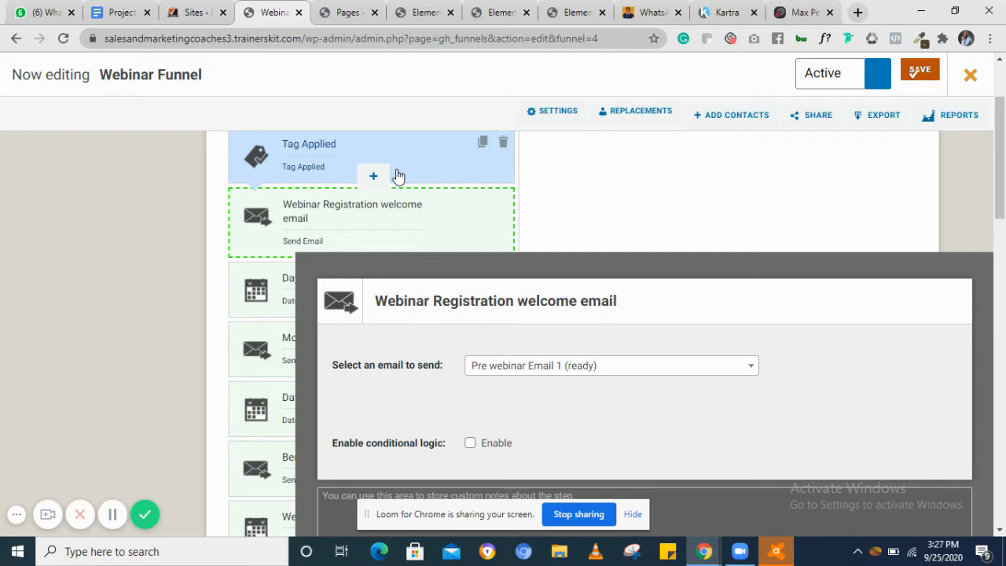
scroll(417, 202, "down", 1)
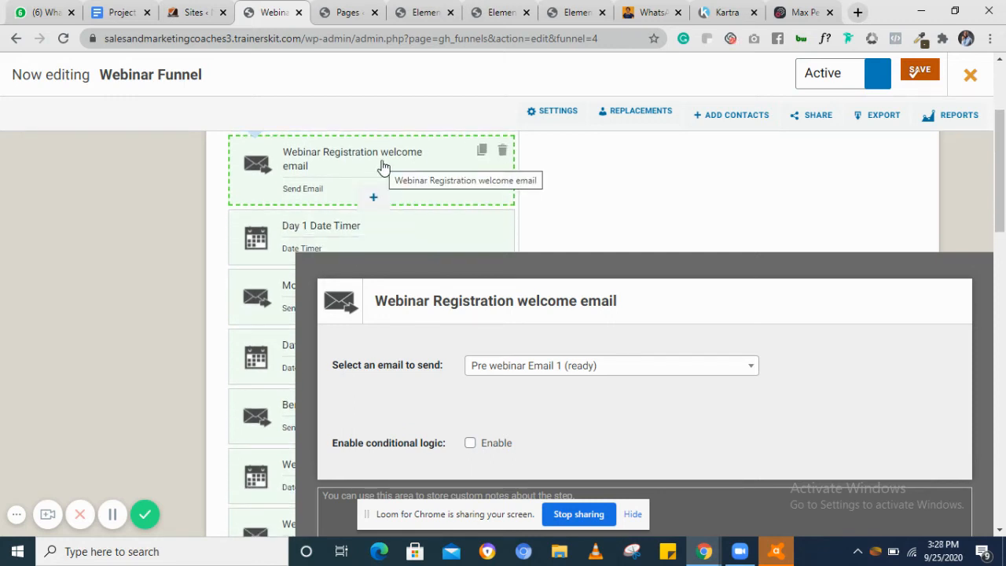
scroll(383, 165, "up", 1)
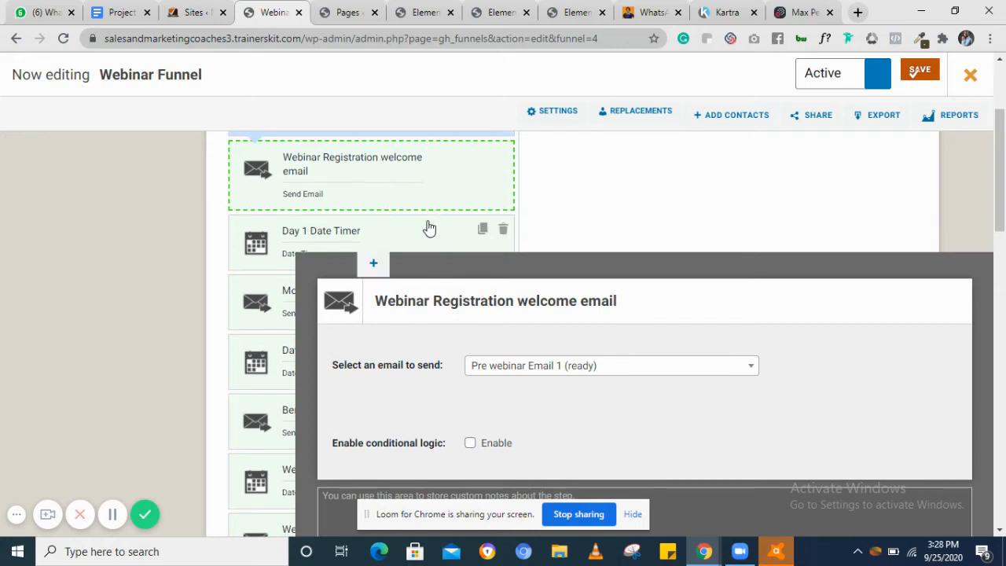
scroll(429, 228, "down", 1)
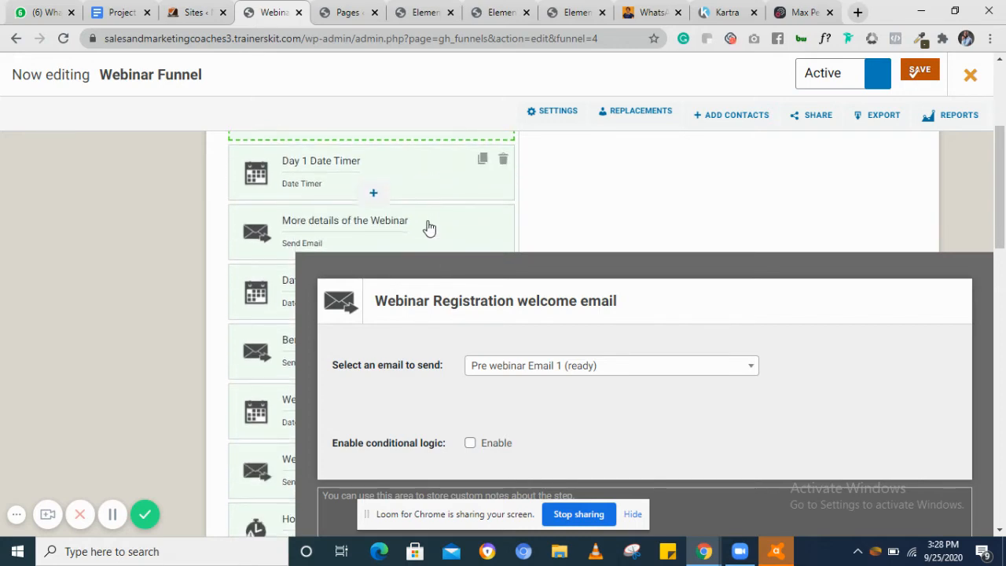
left_click(414, 180)
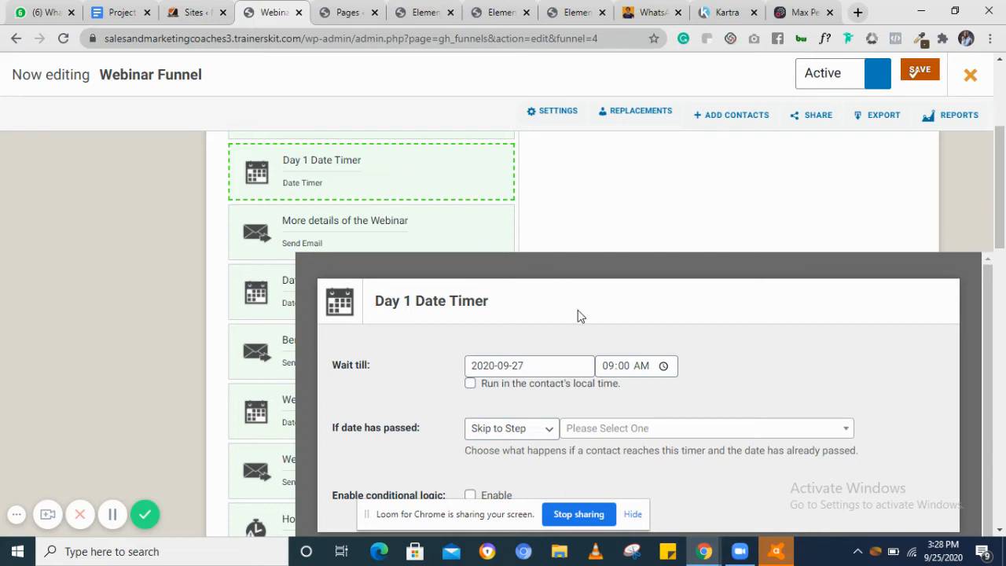
left_click(551, 360)
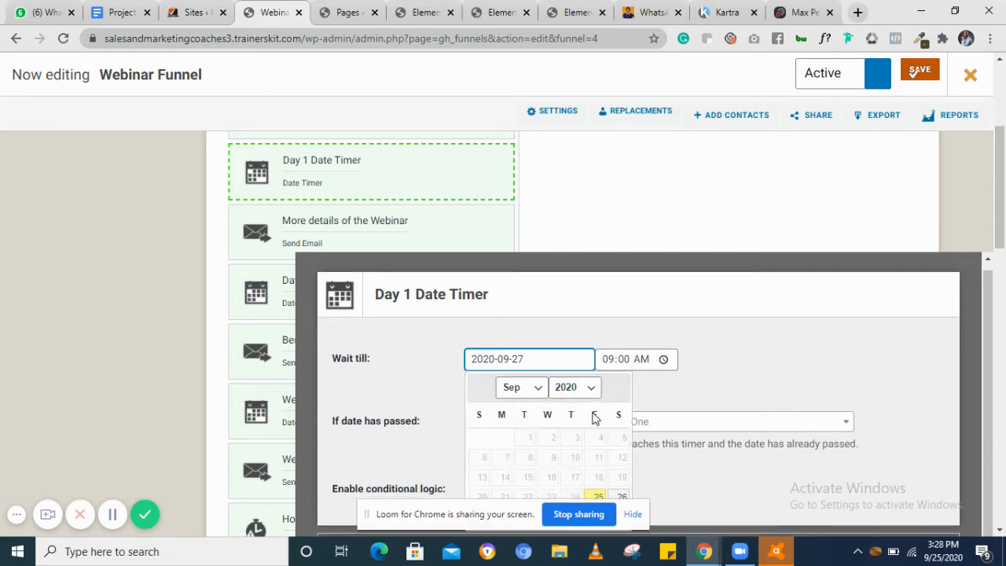
Examine the order of date timers, reminder emails and delay timers in the Webinar Funnel, relative to the Day 1 Date Timer.
scroll(596, 438, "down", 2)
scroll(760, 386, "down", 2)
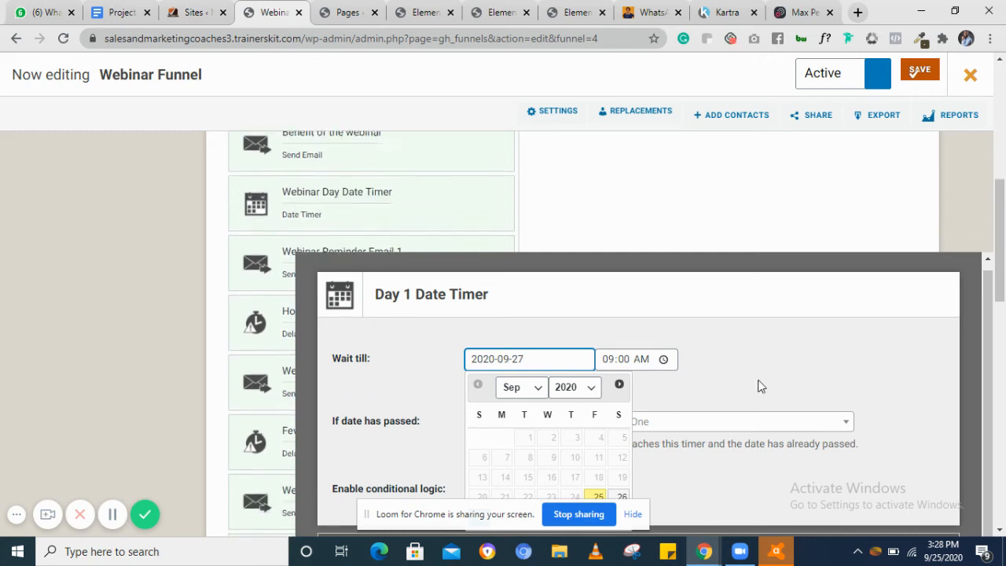
scroll(761, 386, "up", 2)
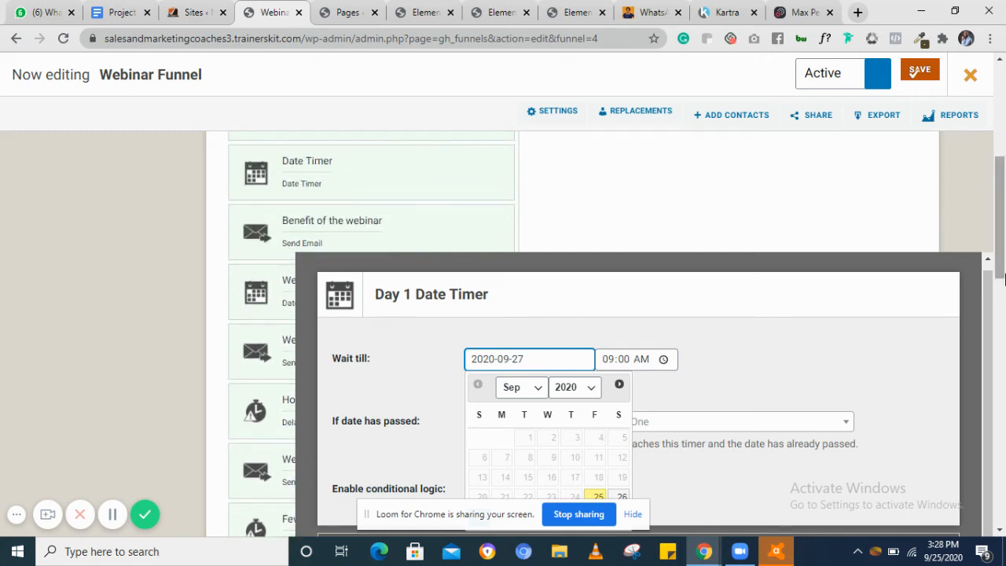
left_click_drag(1002, 275, 1001, 308)
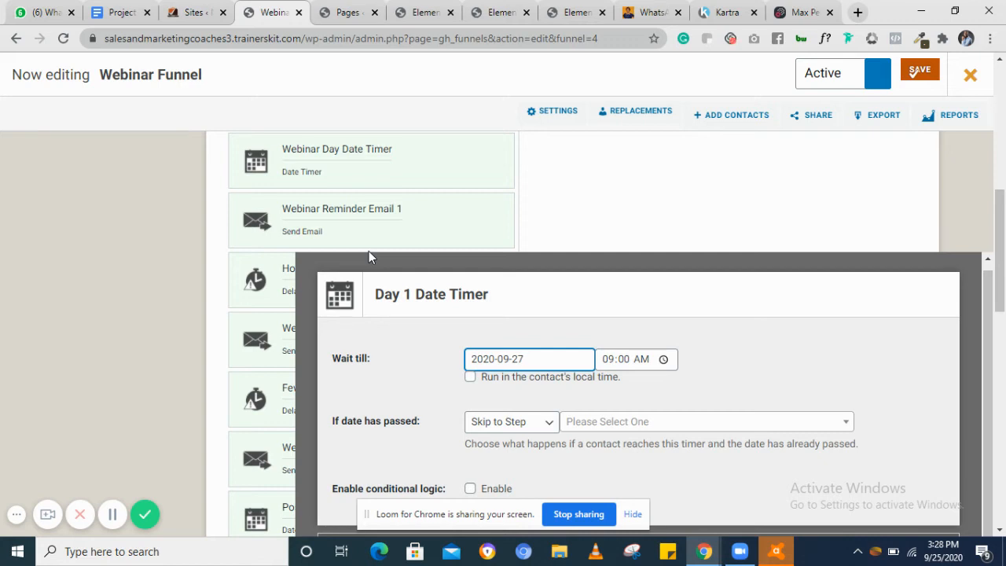
scroll(403, 196, "up", 2)
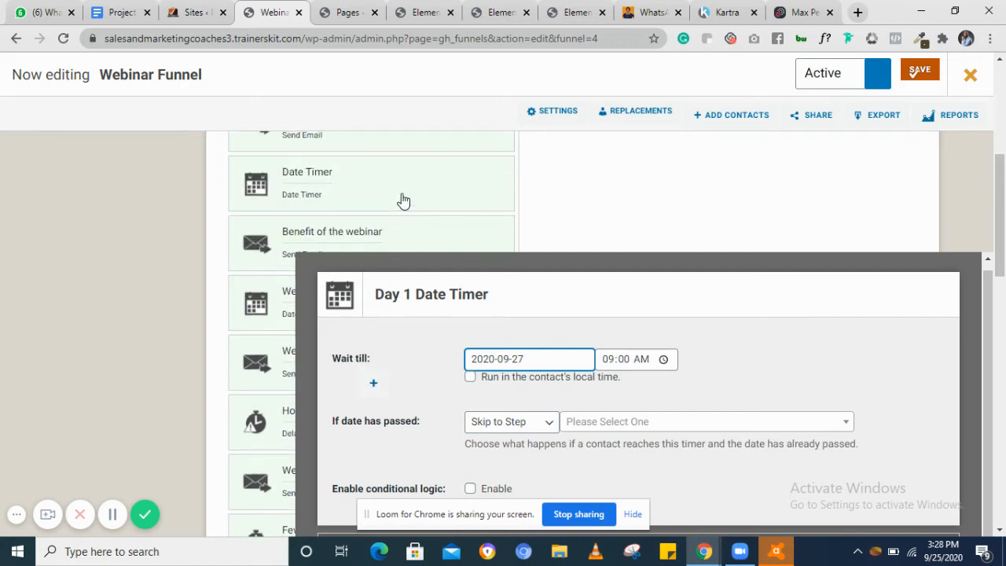
scroll(403, 200, "up", 2)
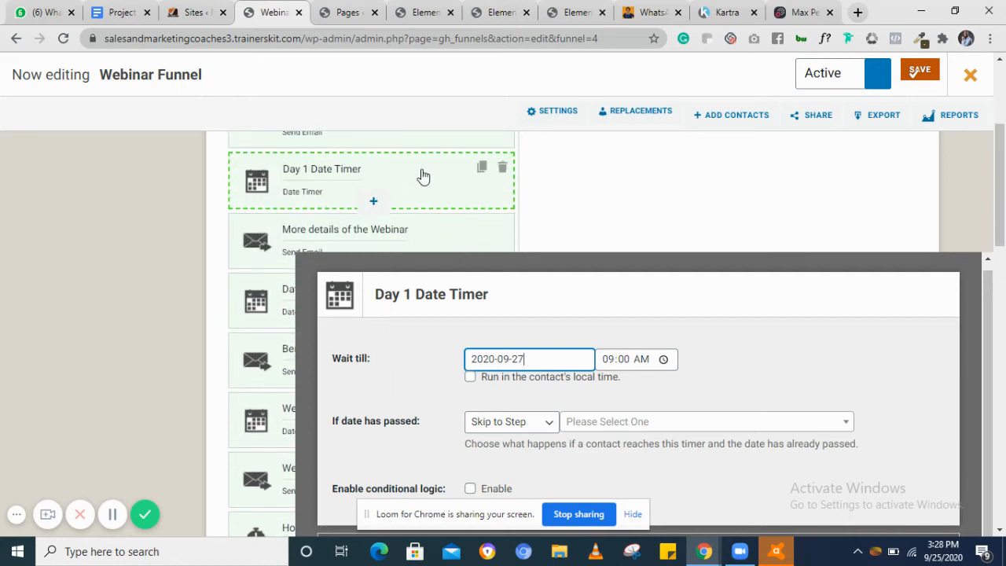
scroll(420, 173, "up", 2)
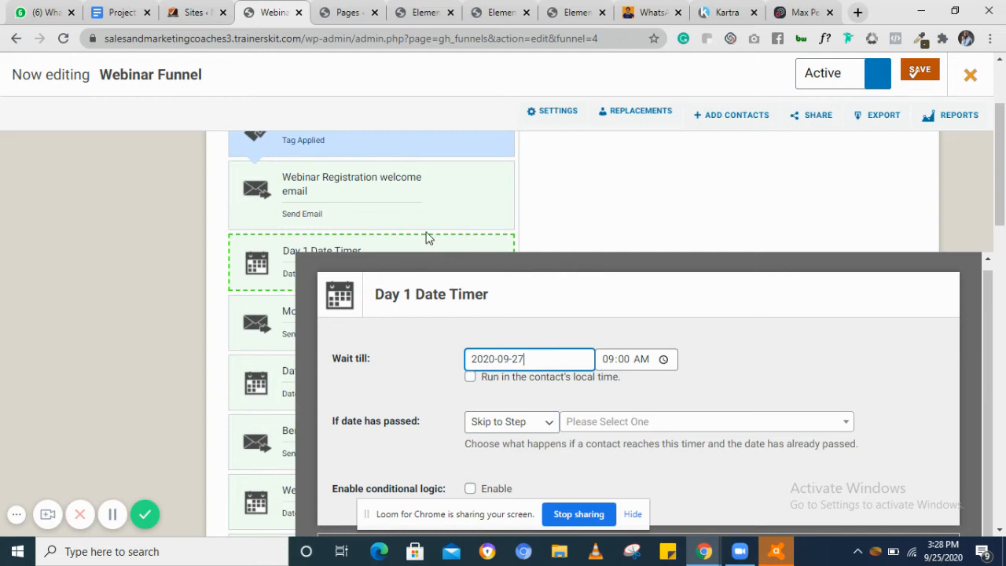
scroll(438, 209, "up", 1)
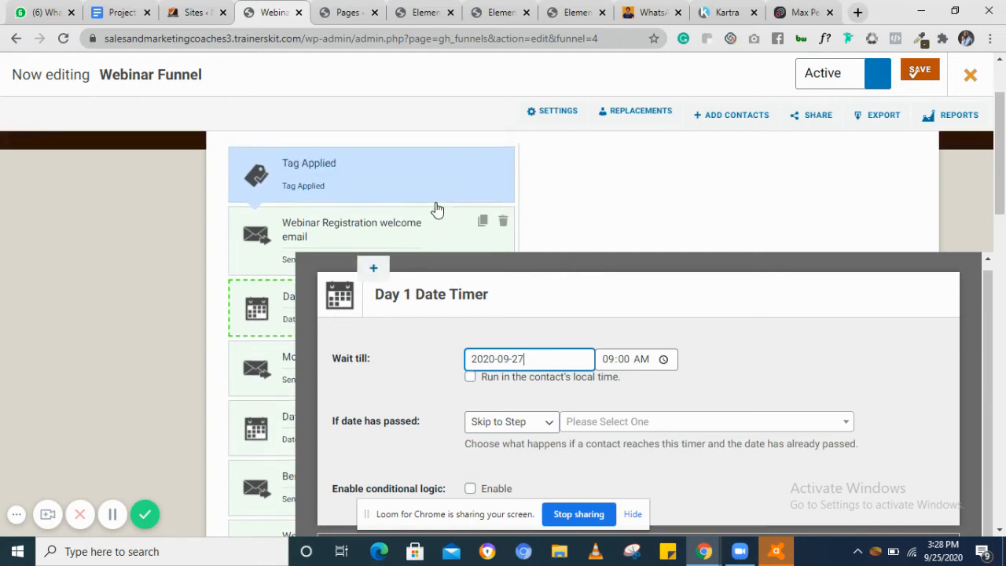
scroll(436, 202, "down", 1)
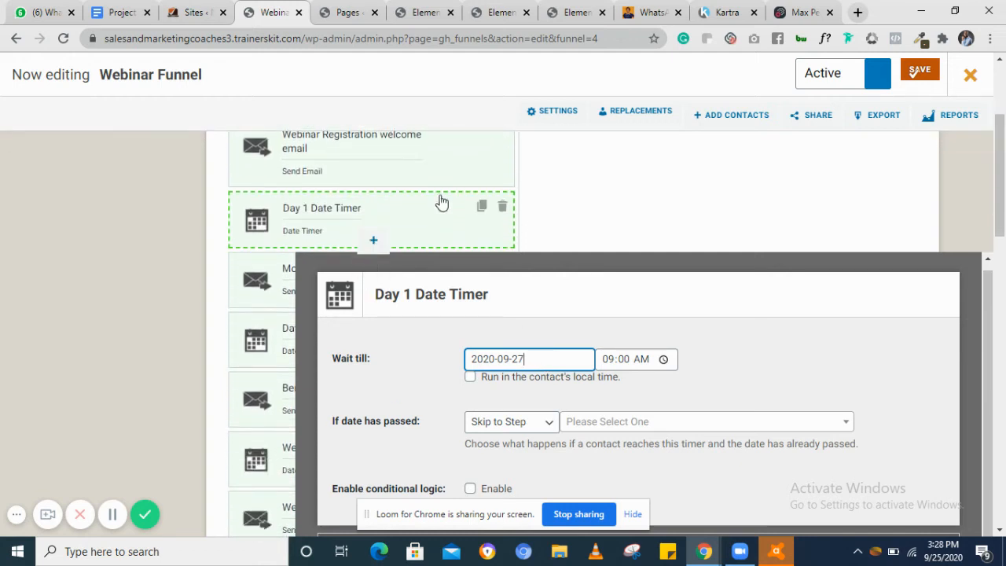
Try 2020-09-26 and 2020-09-25 as the wait-till date of the Day 1 Date Timer.
double_click(549, 360)
left_click(570, 360)
left_click(631, 357)
left_click(533, 354)
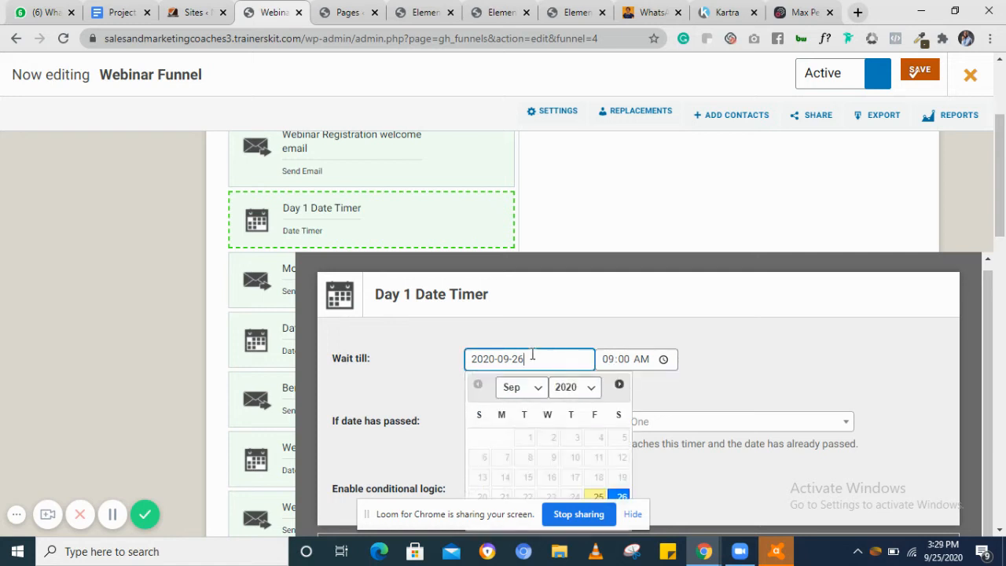
scroll(542, 365, "down", 1)
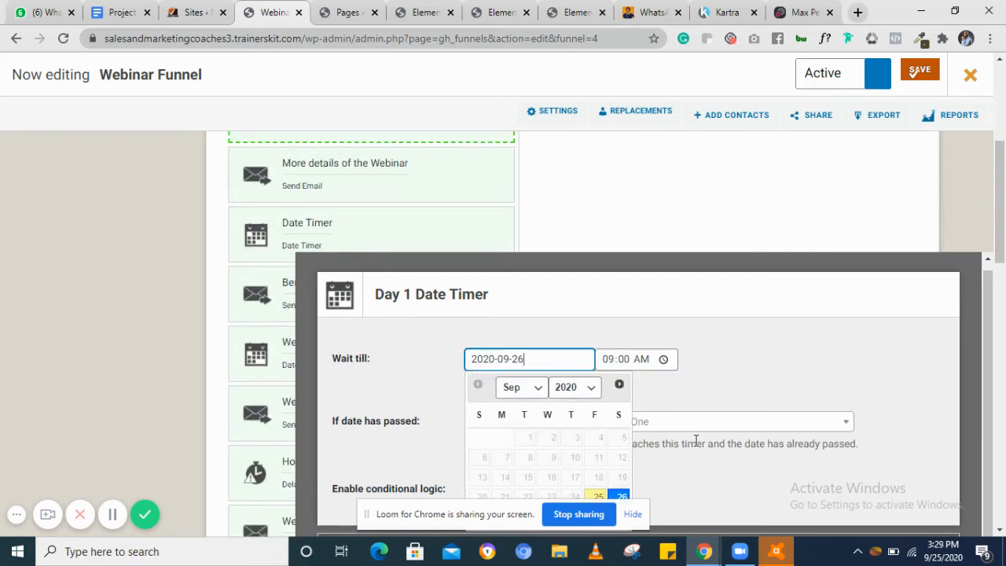
left_click(598, 499)
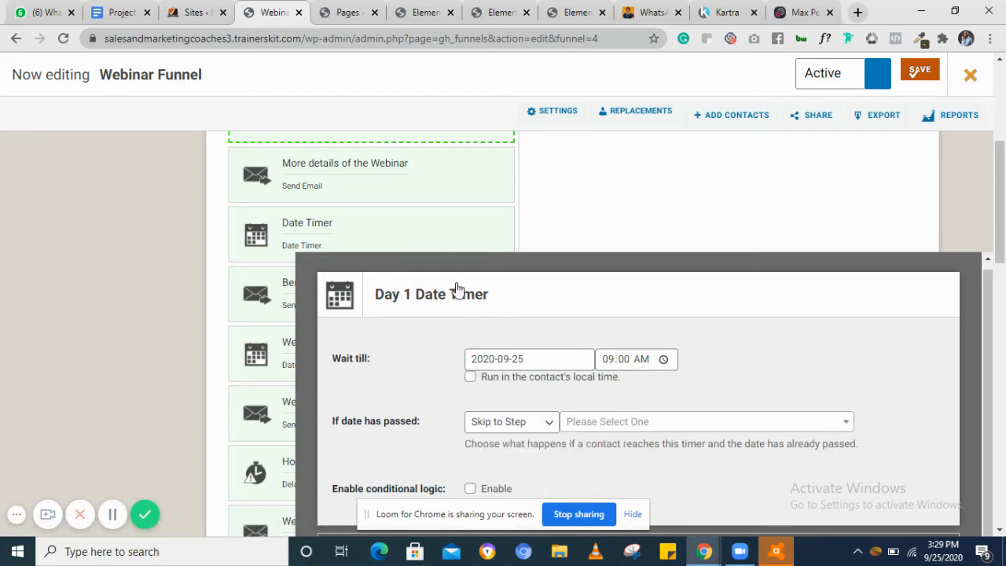
Choose "4. More details of the Webinar" as the step the Day 1 Date Timer skips to if its date has passed.
scroll(404, 220, "up", 2)
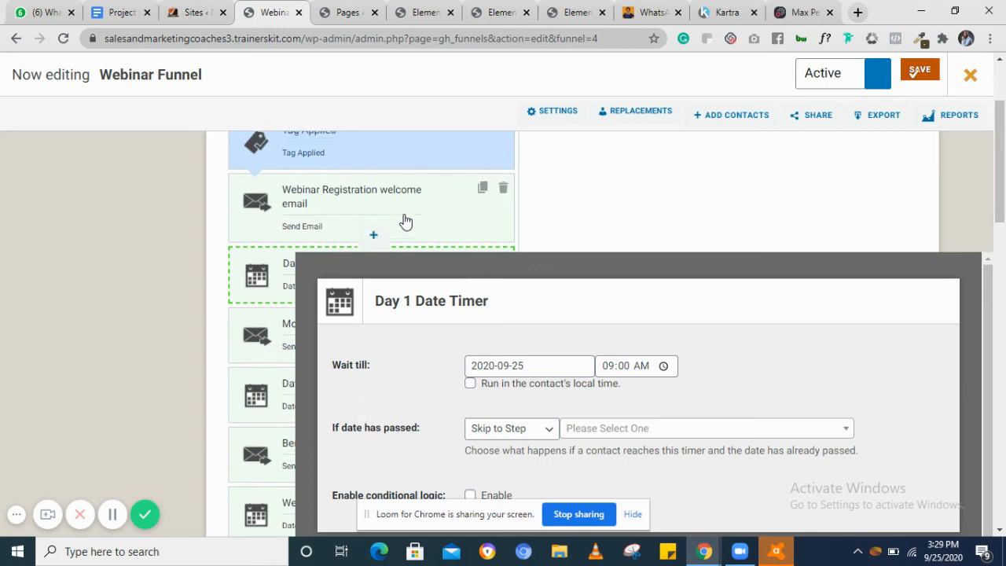
scroll(404, 220, "up", 1)
scroll(404, 220, "down", 2)
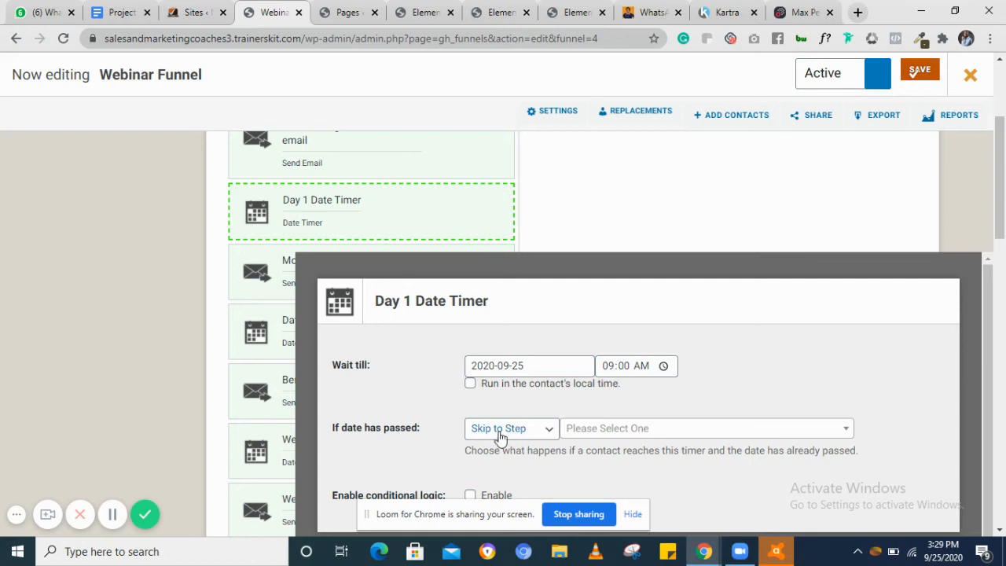
left_click(615, 431)
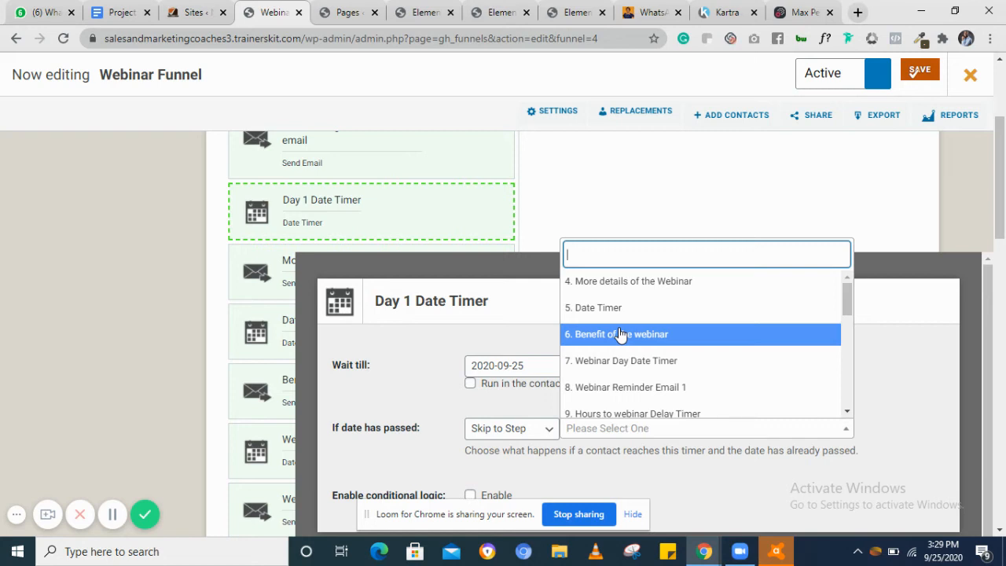
scroll(620, 334, "down", 1)
scroll(620, 334, "up", 1)
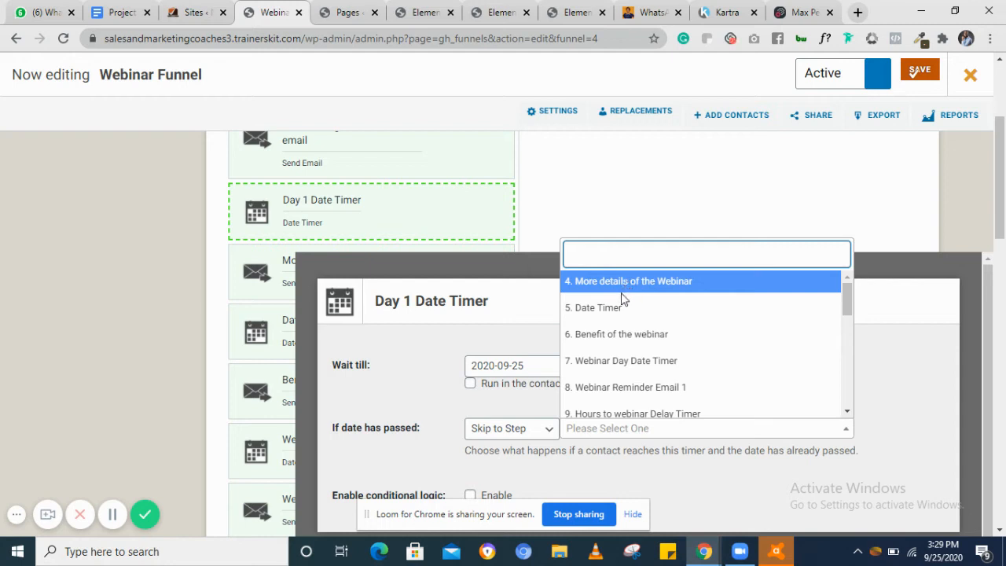
left_click(618, 290)
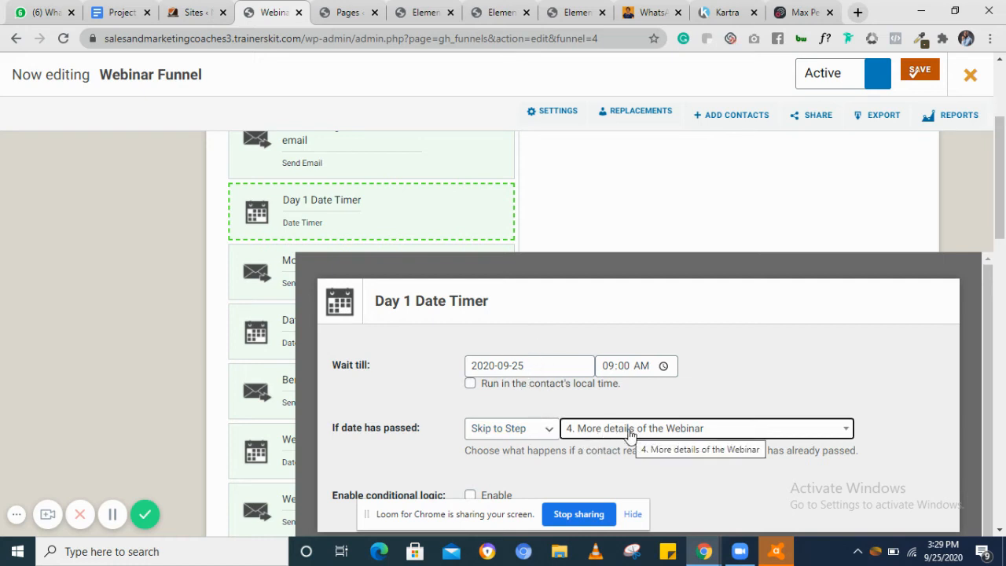
Set the Day 1 Date Timer to Pass Through if the date has passed, and set its wait-till date to 2020-09-26.
left_click(546, 436)
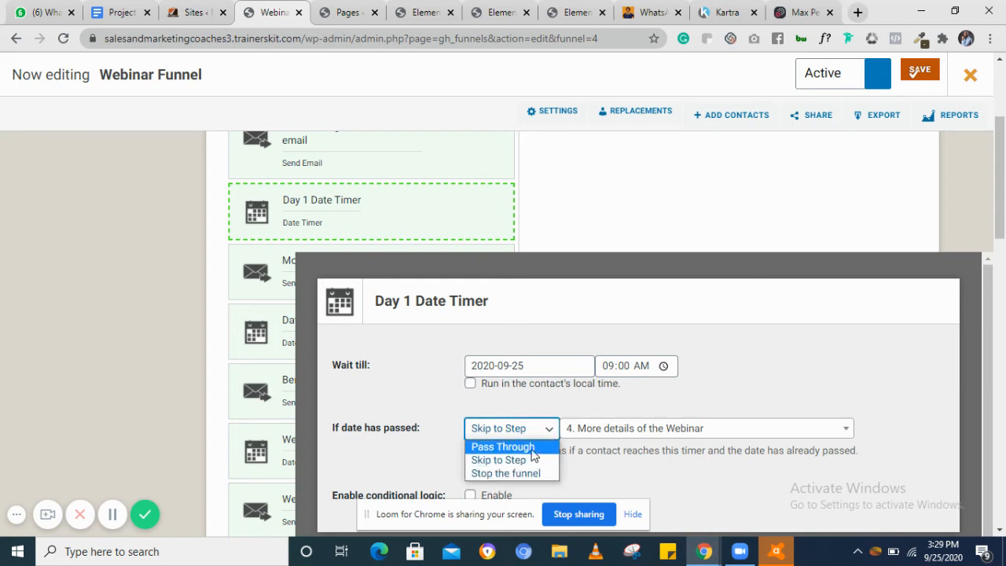
left_click(528, 447)
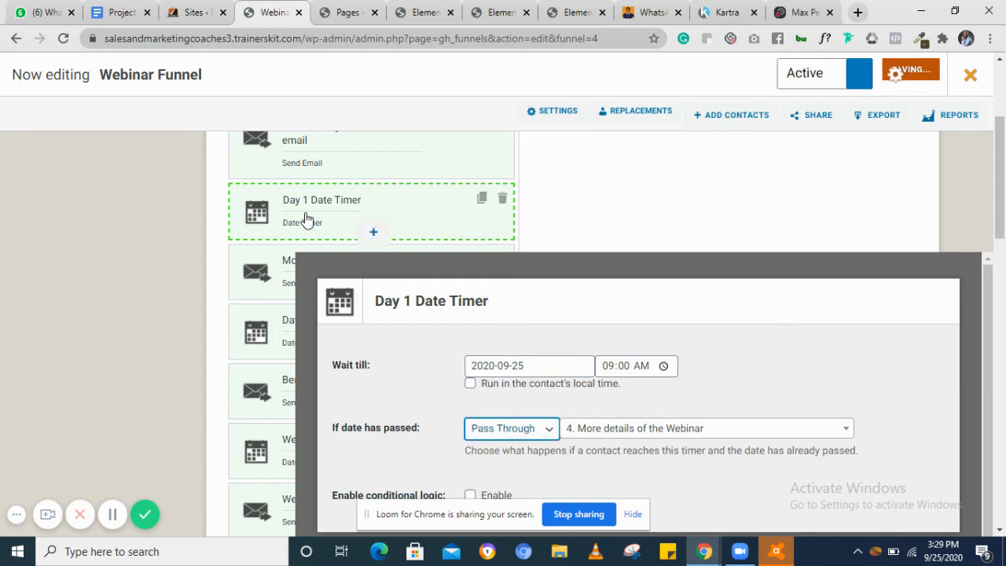
scroll(306, 219, "down", 1)
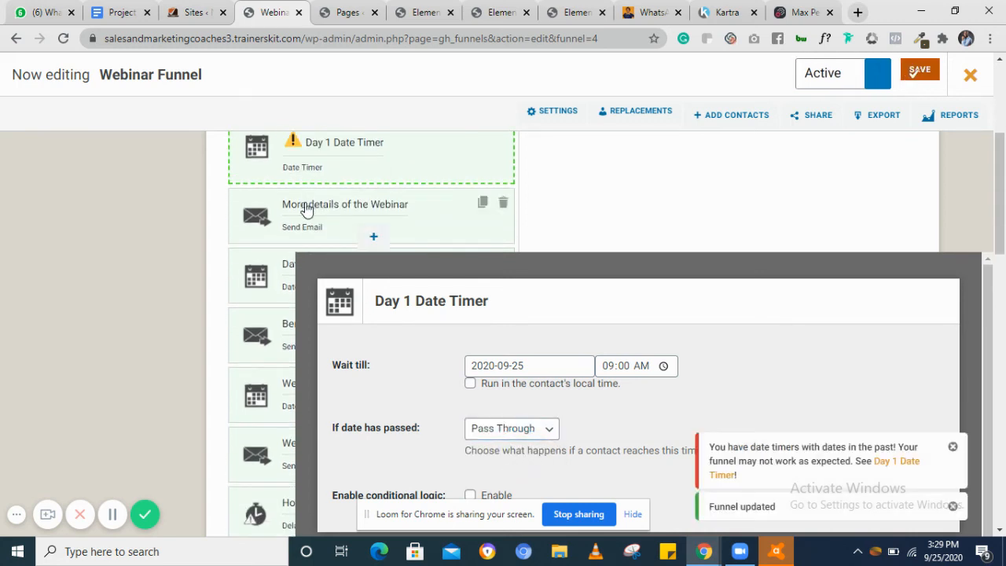
left_click(306, 208)
left_click(415, 165)
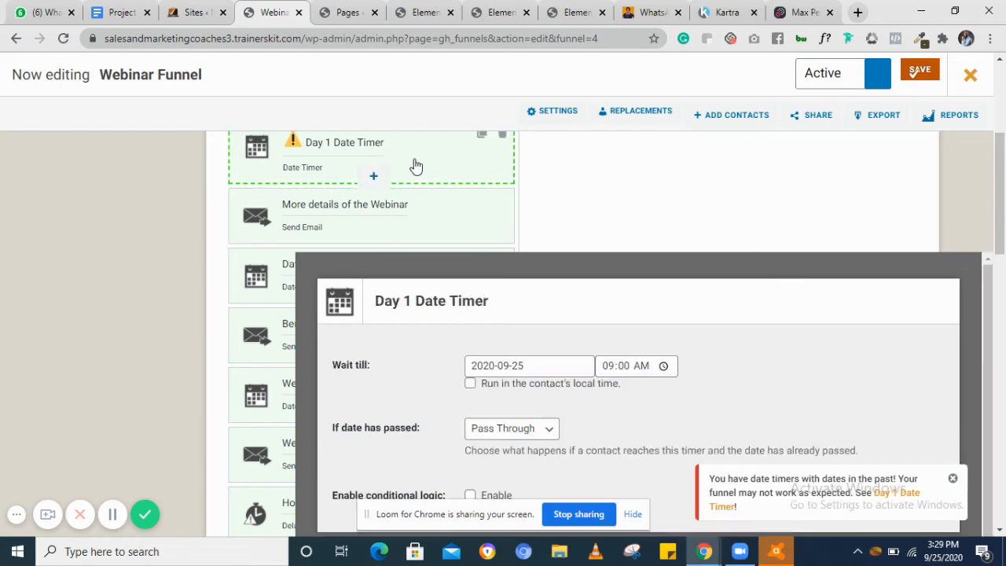
left_click(537, 361)
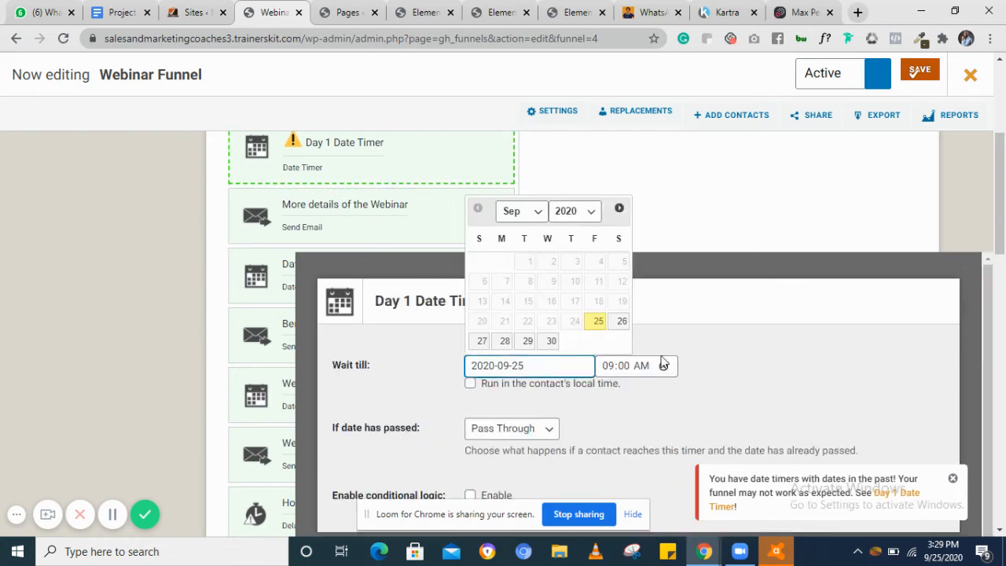
left_click(621, 322)
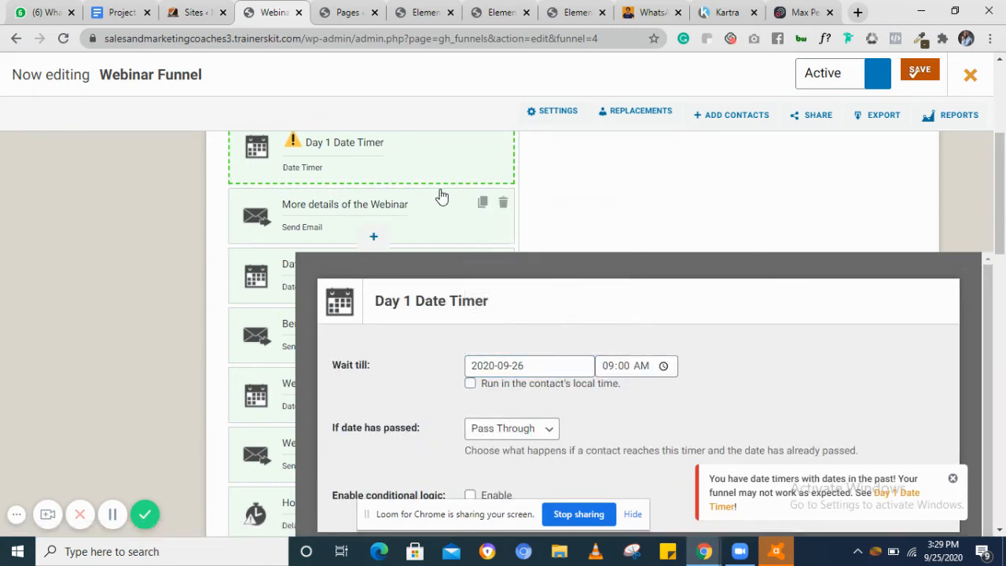
Check which email is selected in the More details of the Webinar step.
left_click(296, 218)
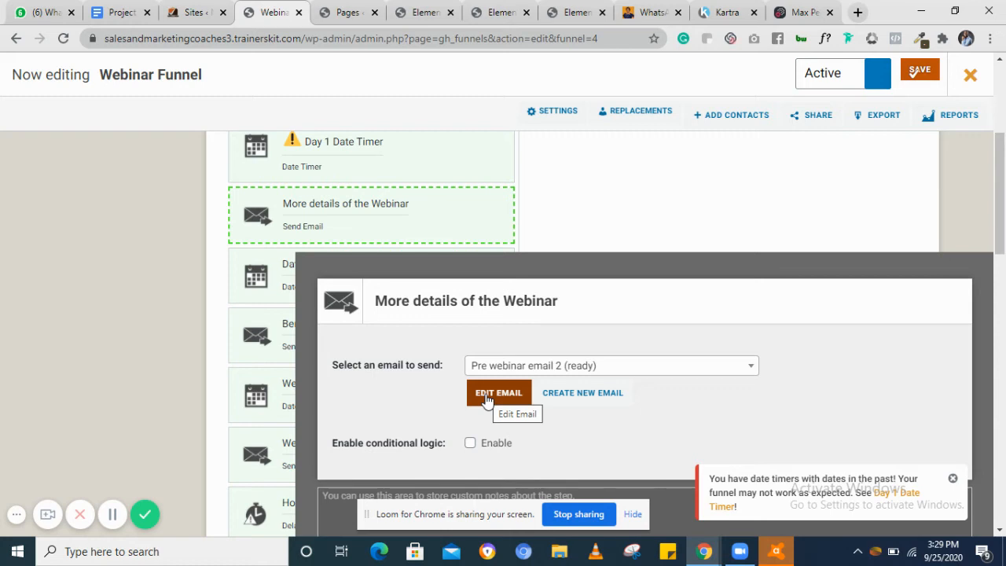
scroll(297, 189, "down", 2)
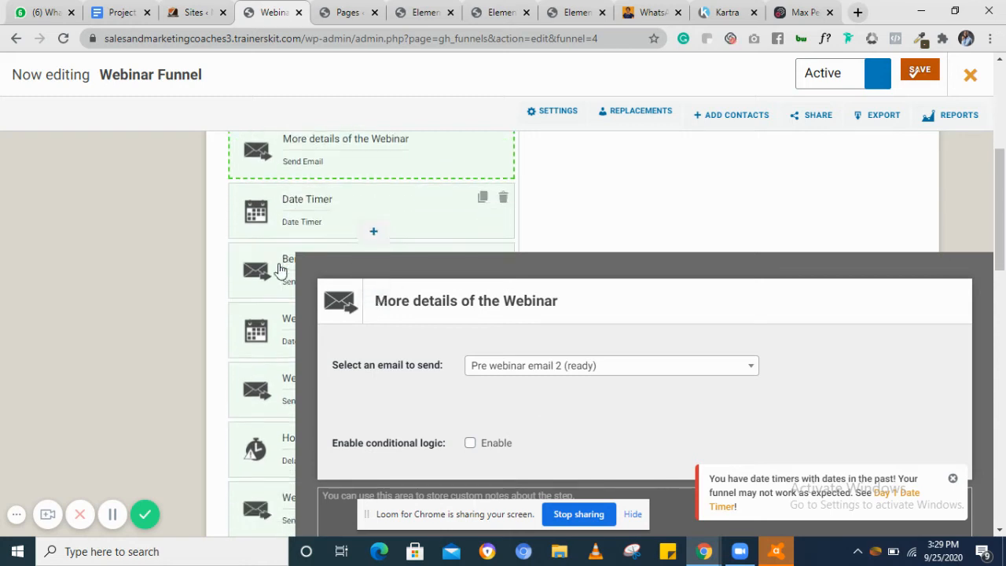
Set the Date Timer before the Benefit of the webinar email to wait till 2020-09-28, with Skip to Step if the date has passed.
left_click(297, 188)
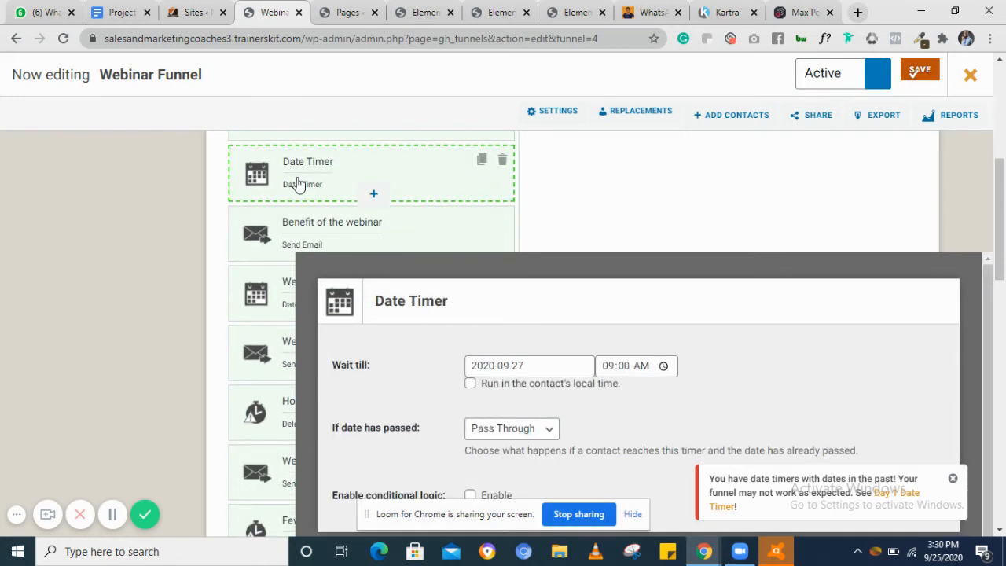
left_click(544, 365)
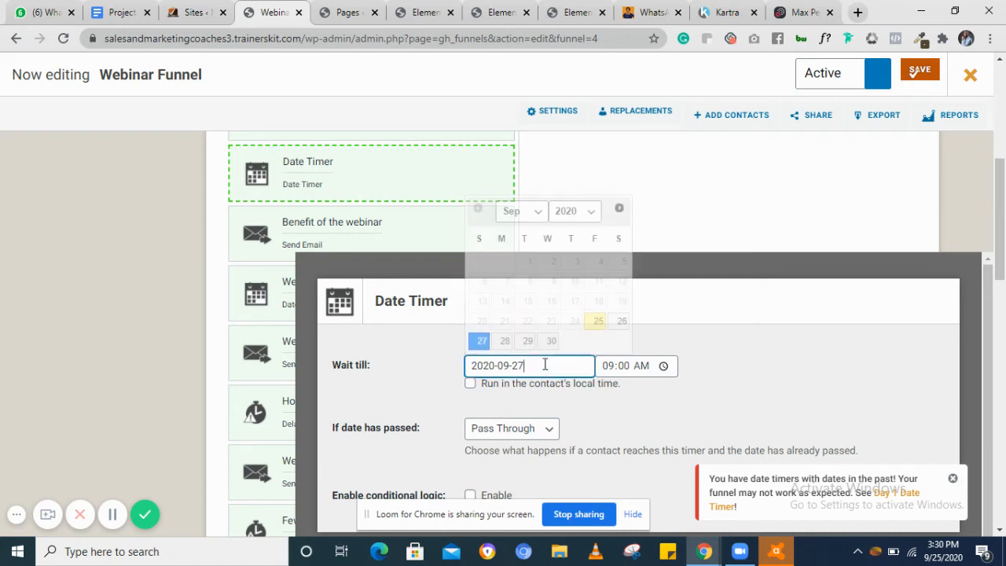
left_click(505, 345)
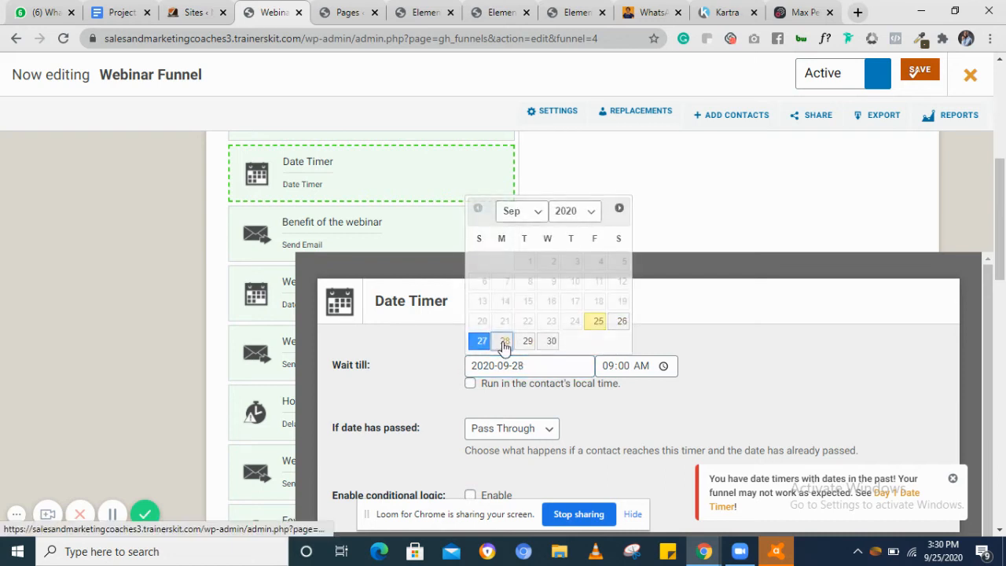
left_click(549, 434)
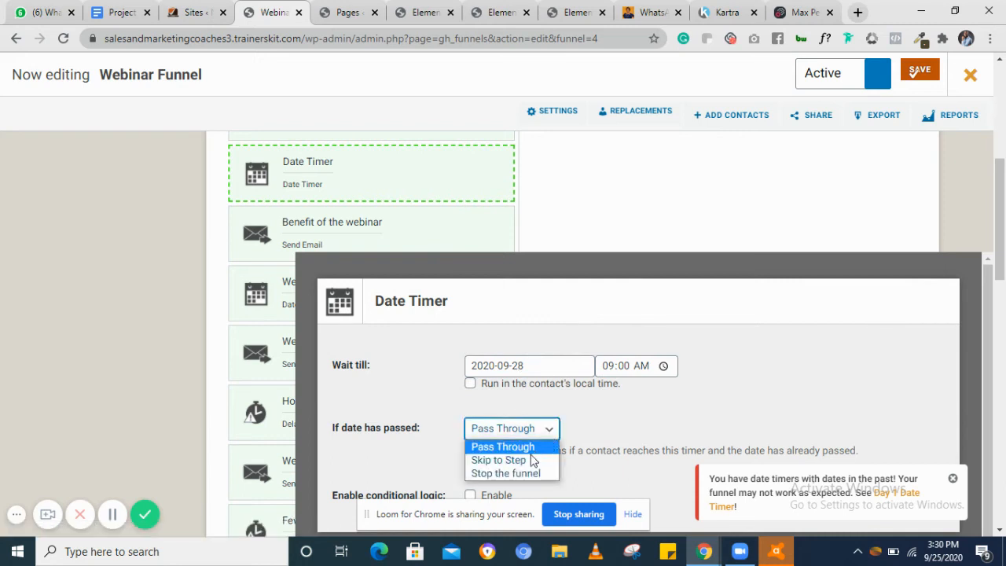
left_click(527, 453)
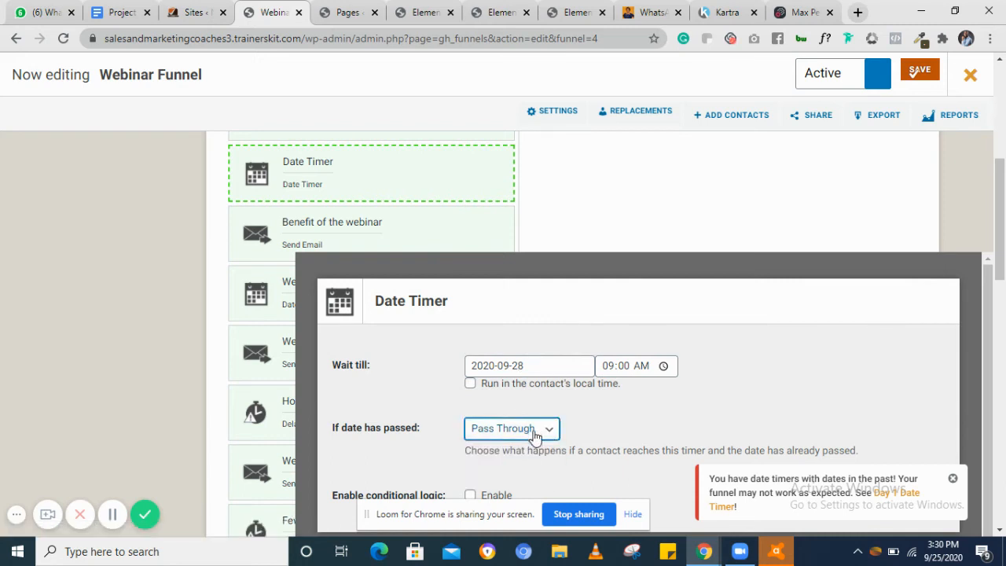
left_click(533, 431)
left_click(522, 460)
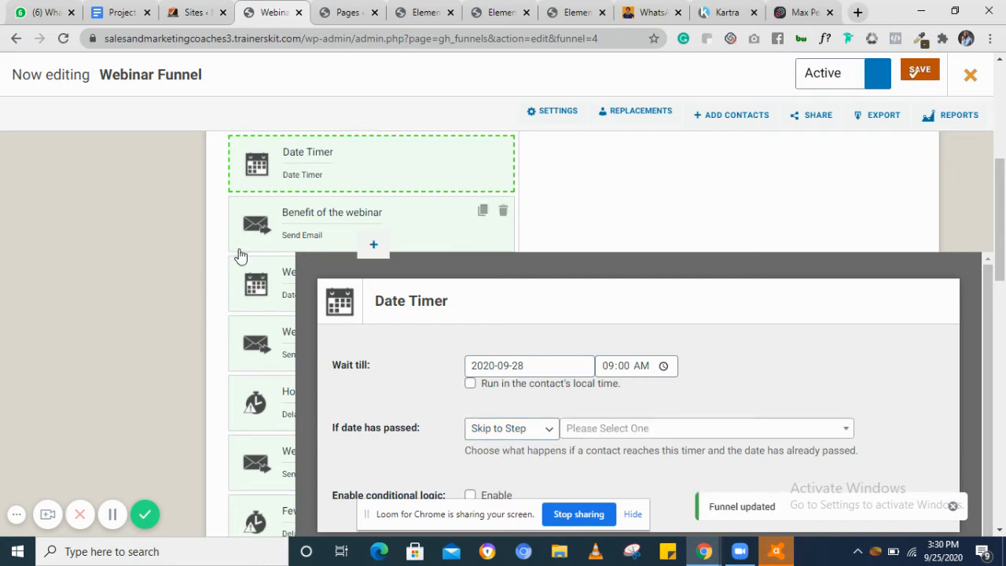
Set the wait-till date of the Webinar Day Date Timer to 2020-09-28.
scroll(305, 200, "down", 2)
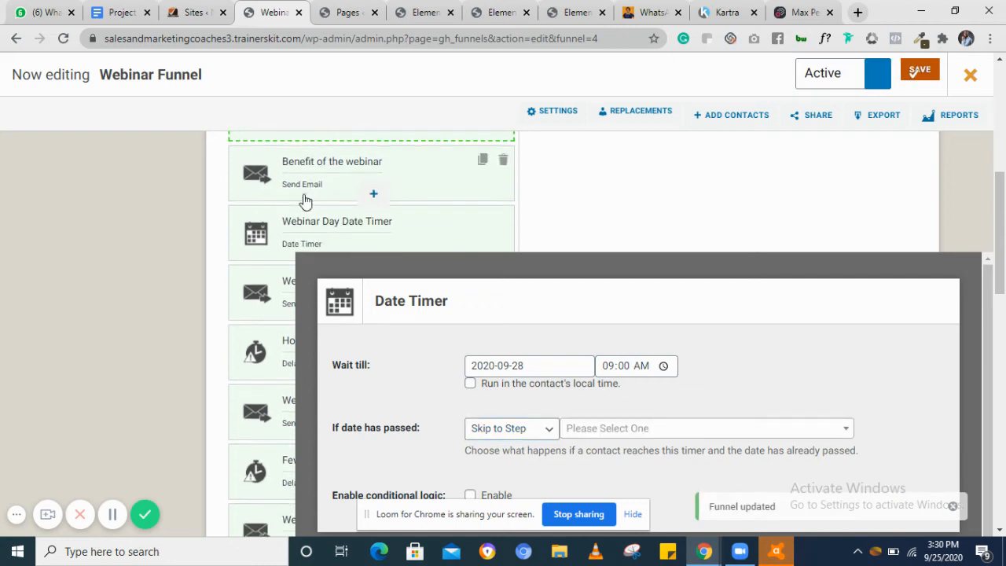
scroll(305, 200, "down", 2)
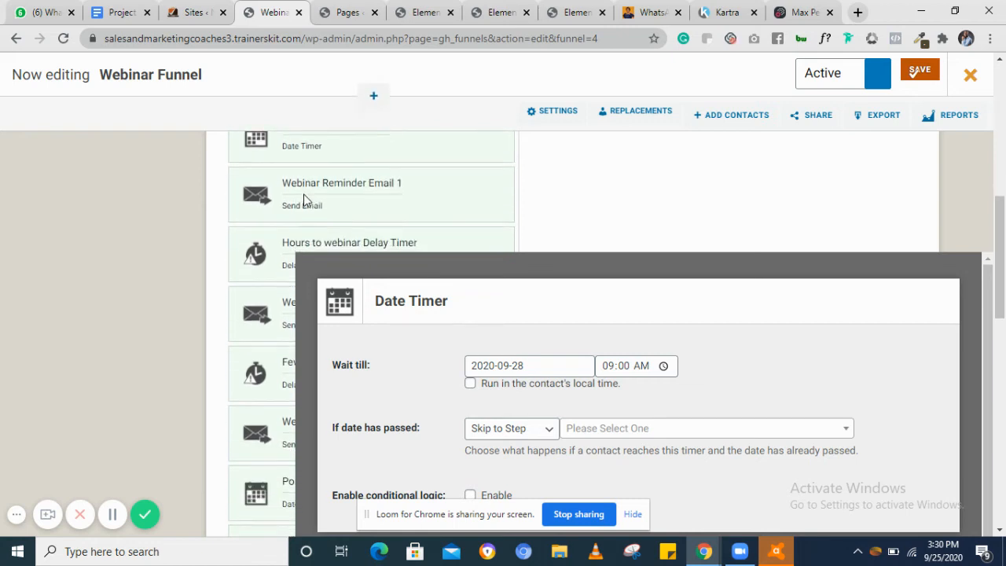
scroll(305, 200, "up", 1)
scroll(305, 200, "up", 3)
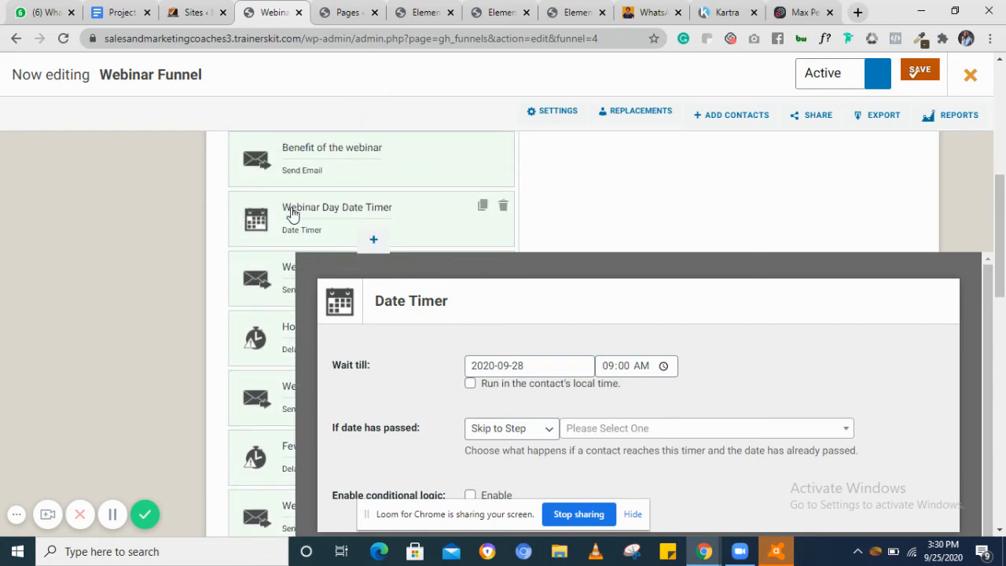
left_click(293, 214)
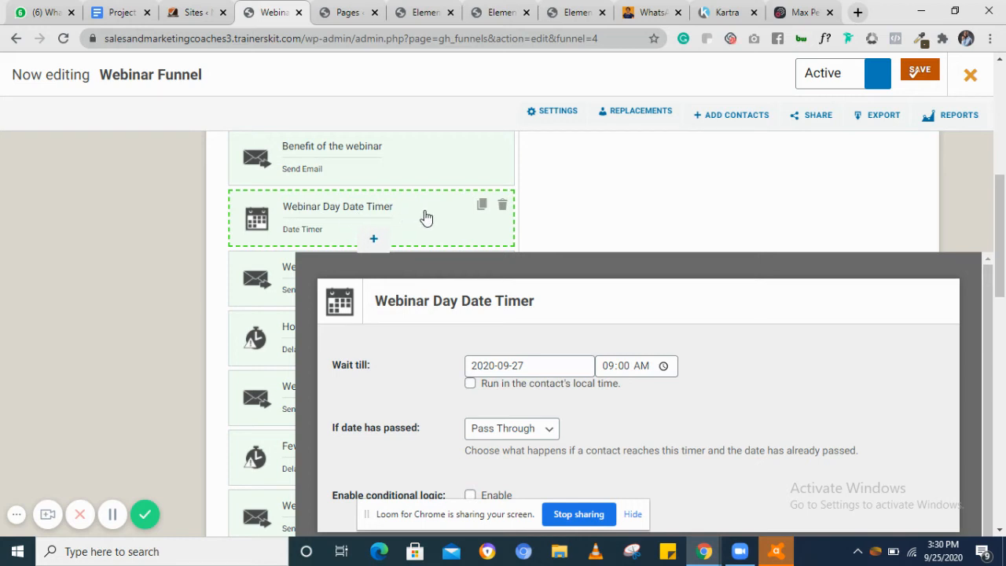
left_click(532, 367)
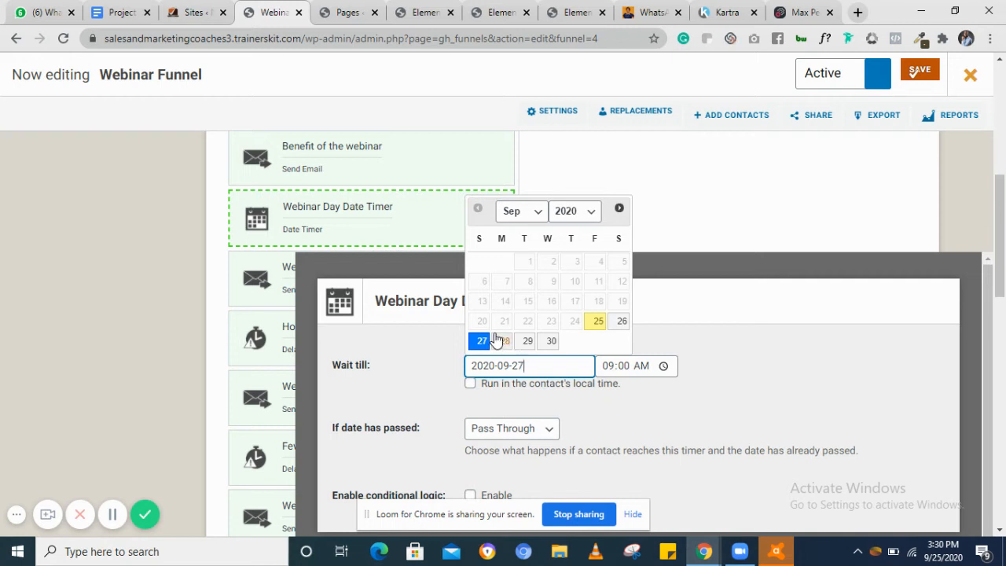
left_click(497, 340)
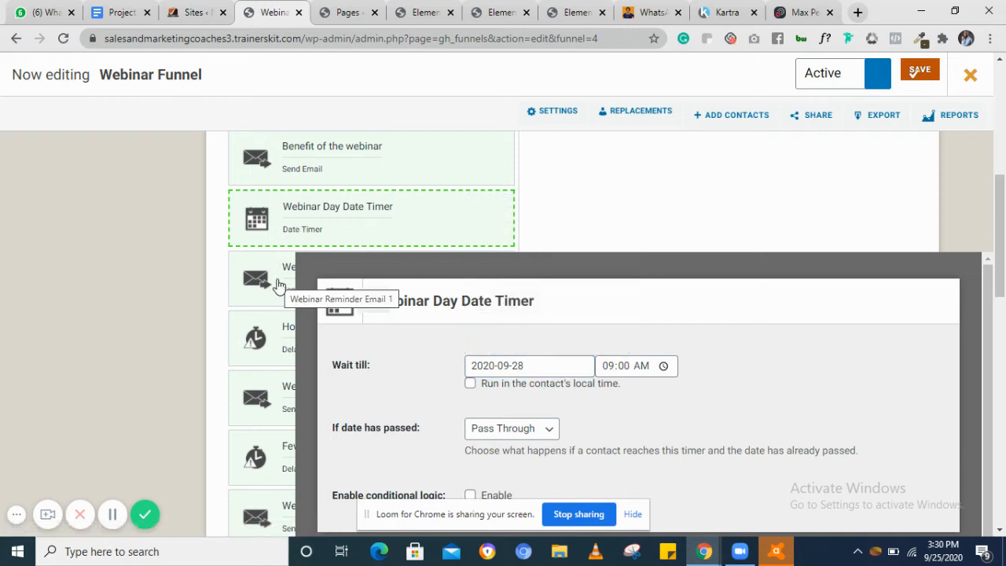
Check which email is selected in the Webinar Reminder Email 1 step.
scroll(276, 338, "down", 1)
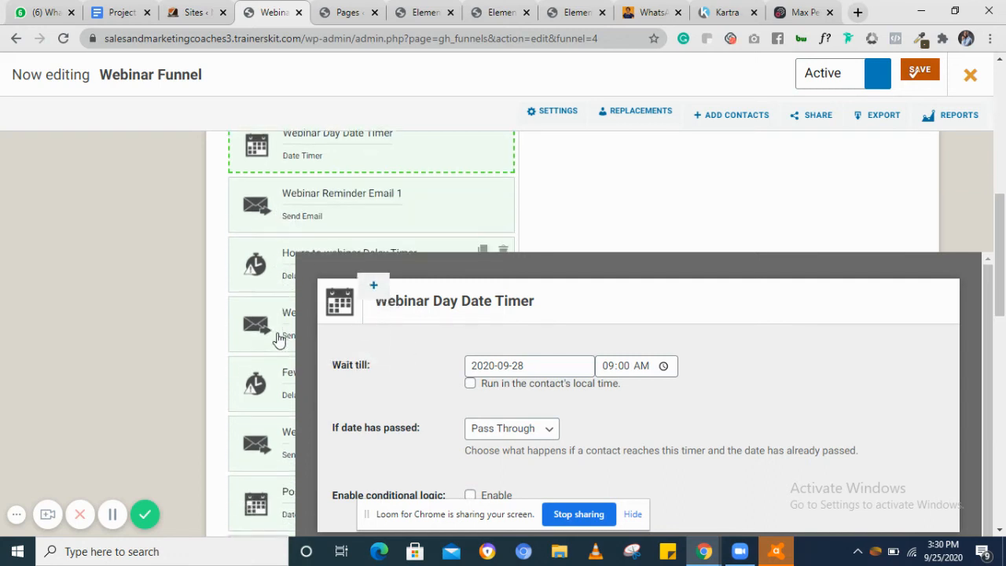
scroll(278, 341, "up", 2)
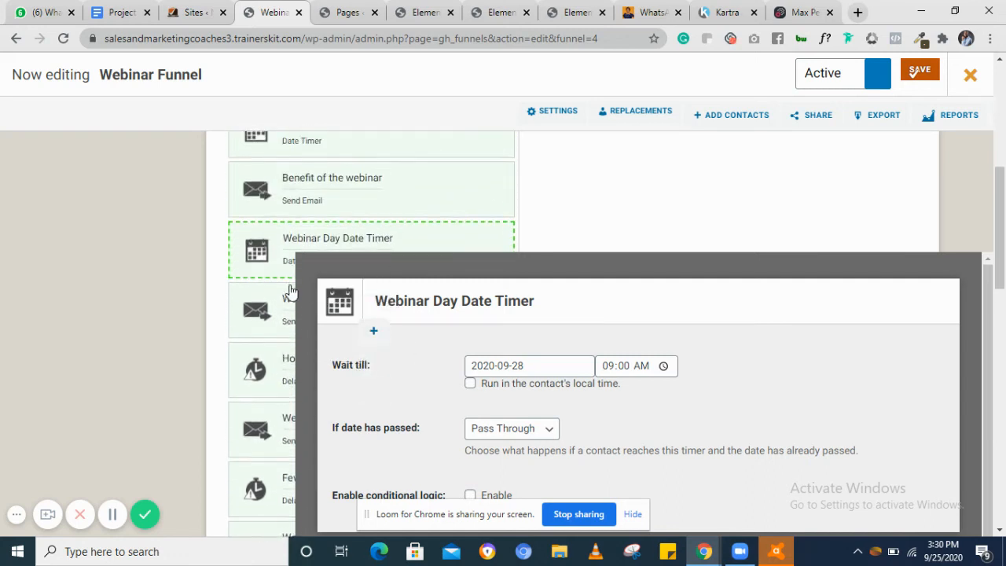
scroll(291, 289, "down", 2)
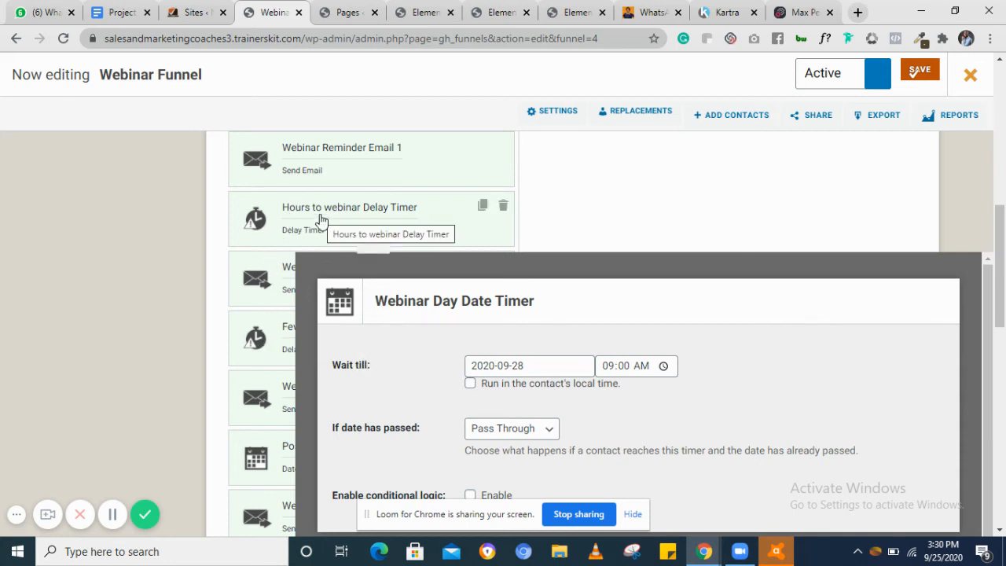
scroll(306, 175, "up", 1)
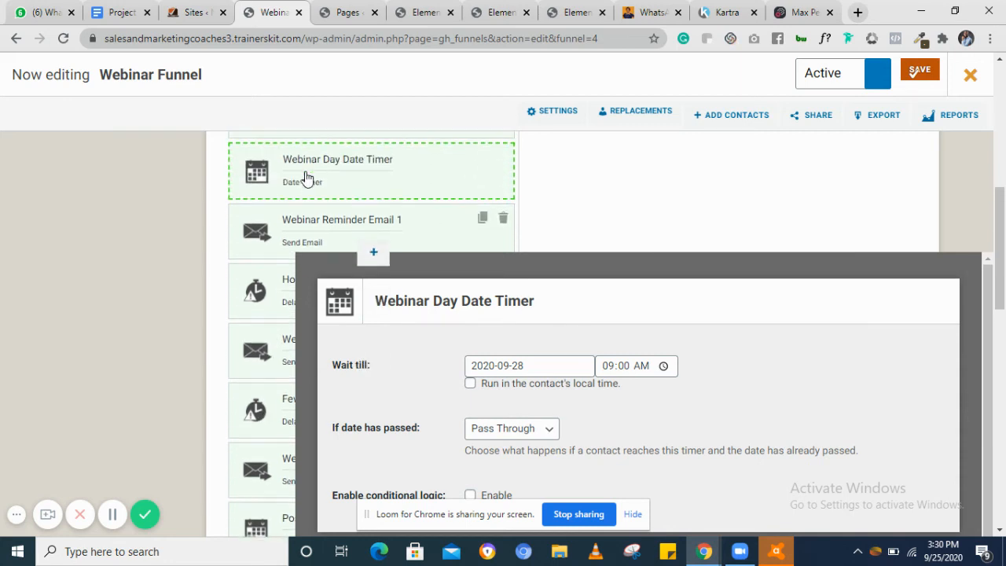
left_click(306, 222)
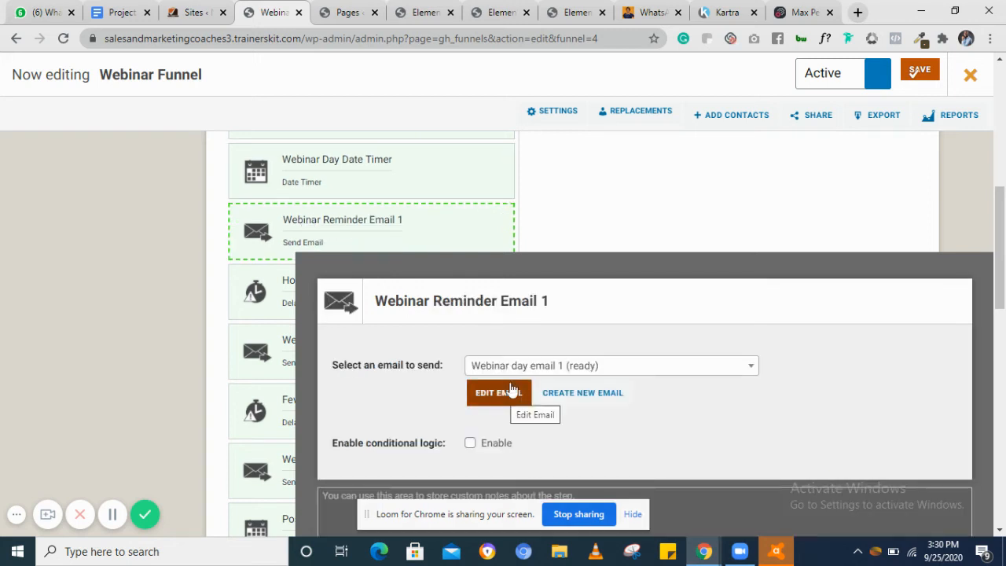
left_click(497, 396)
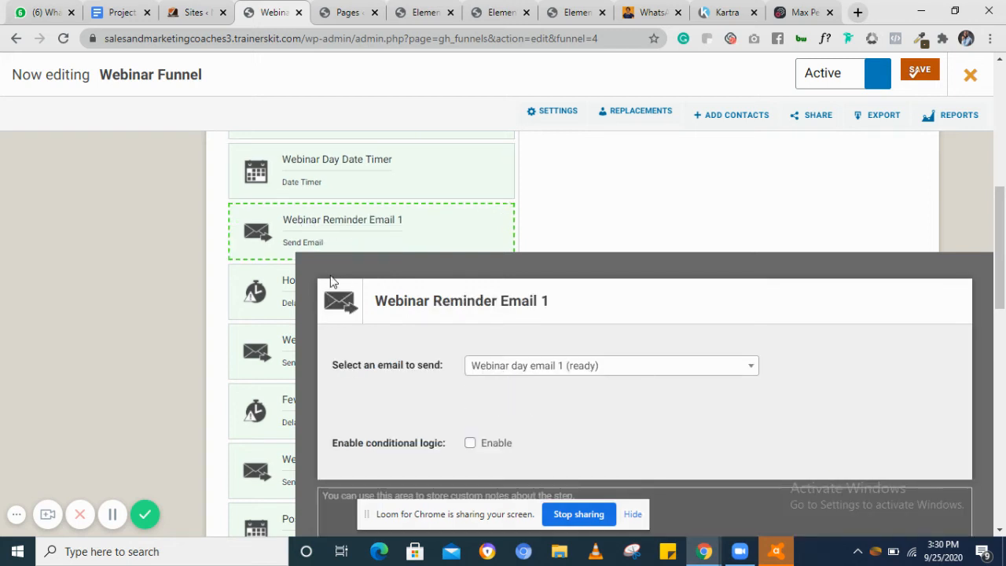
Check the wait settings of the Hours to webinar Delay Timer and compare them with the Webinar Day Date Timer.
scroll(272, 260, "down", 1)
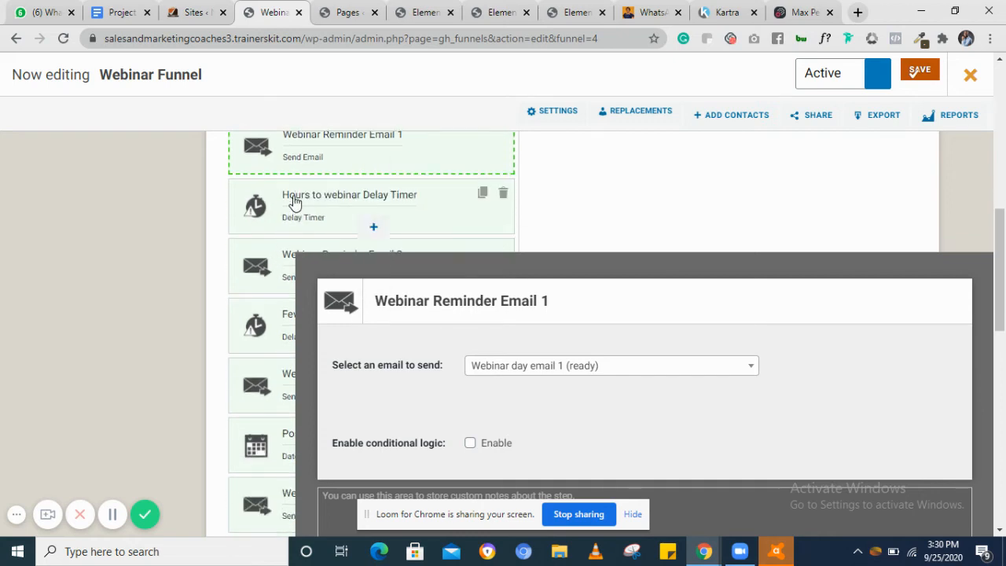
left_click(293, 202)
scroll(376, 187, "up", 1)
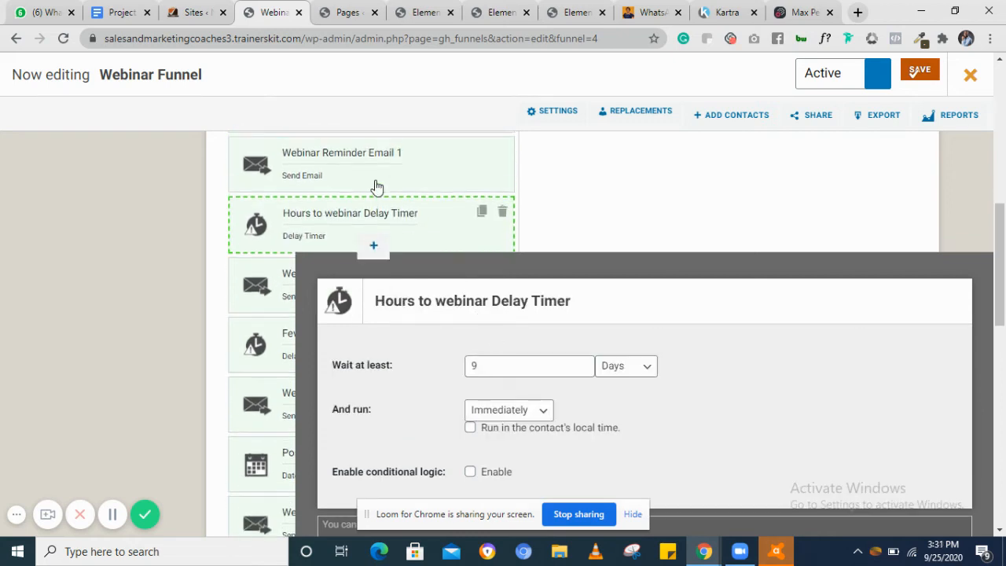
scroll(376, 187, "up", 1)
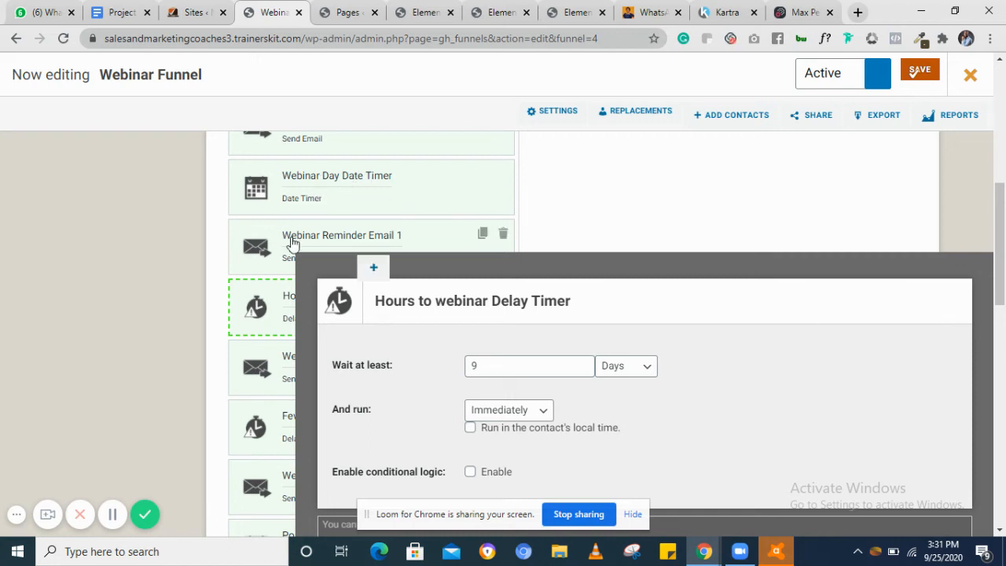
left_click(320, 180)
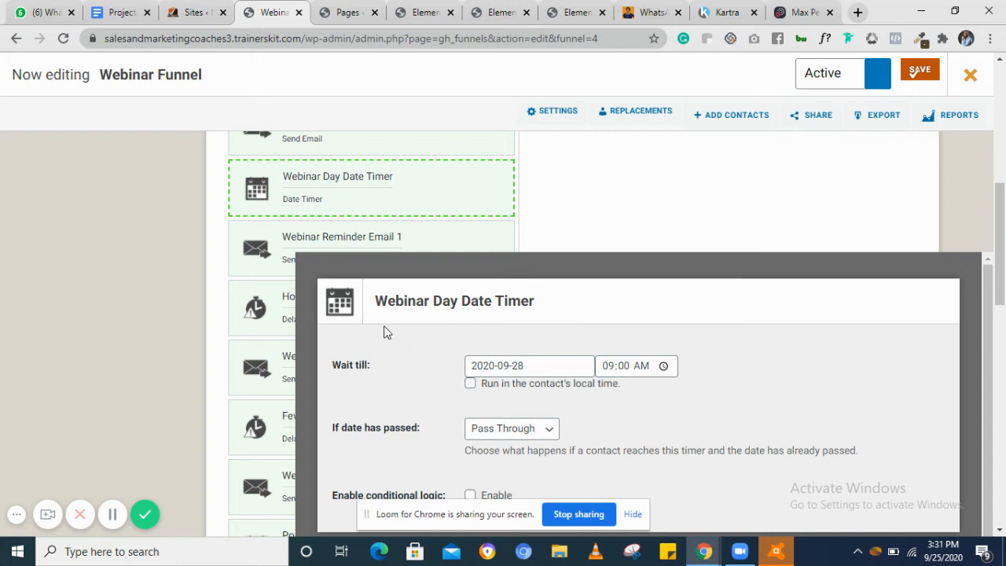
Set the Hours to webinar Delay Timer to wait at least 10 hours.
scroll(275, 260, "down", 1)
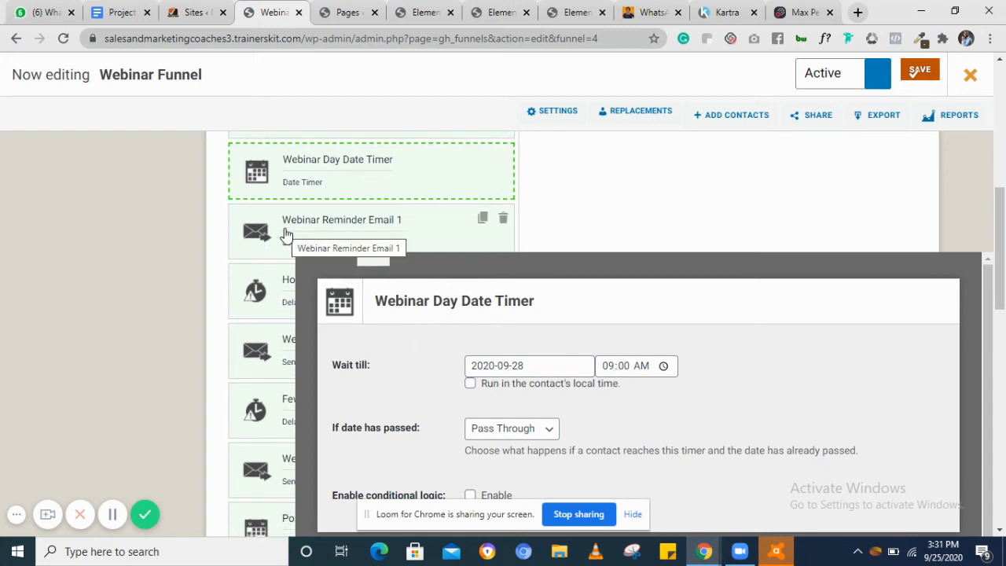
scroll(285, 234, "down", 1)
left_click(264, 271)
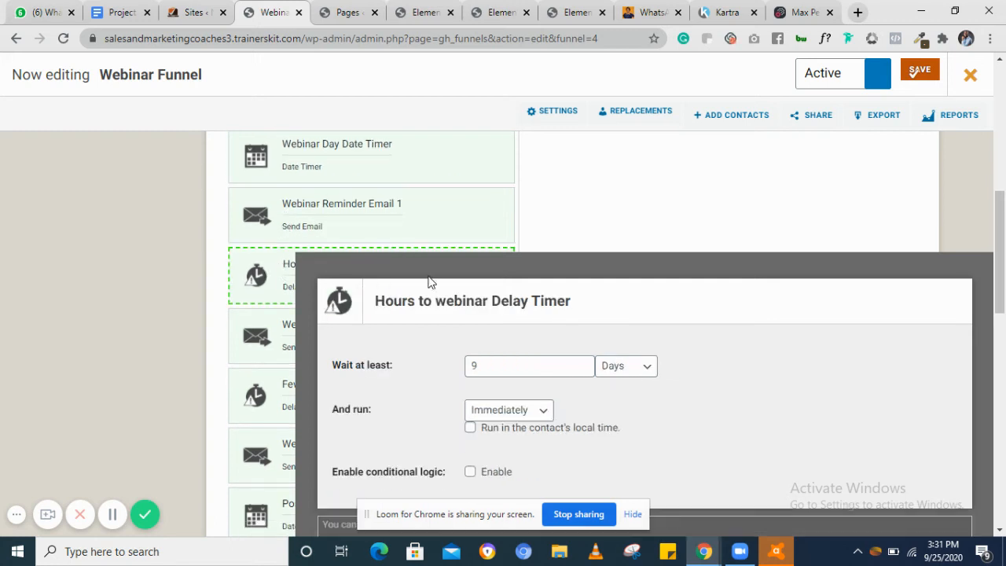
left_click(486, 366)
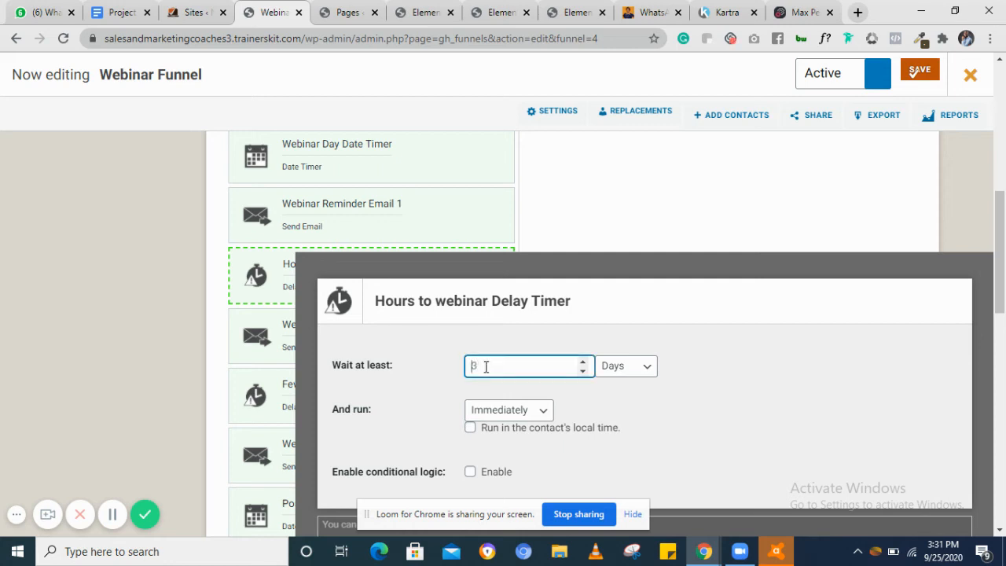
type("10")
left_click(636, 368)
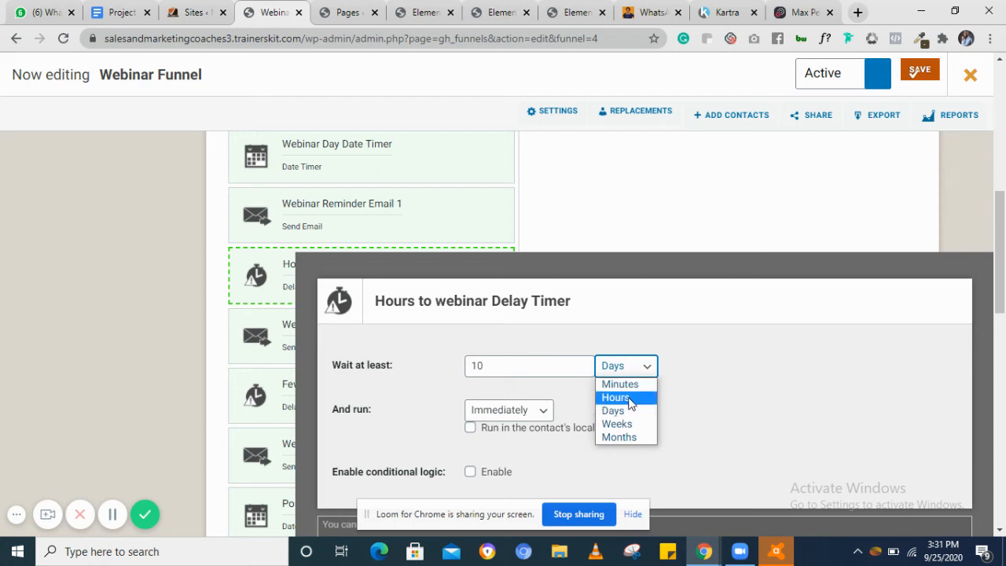
left_click(617, 397)
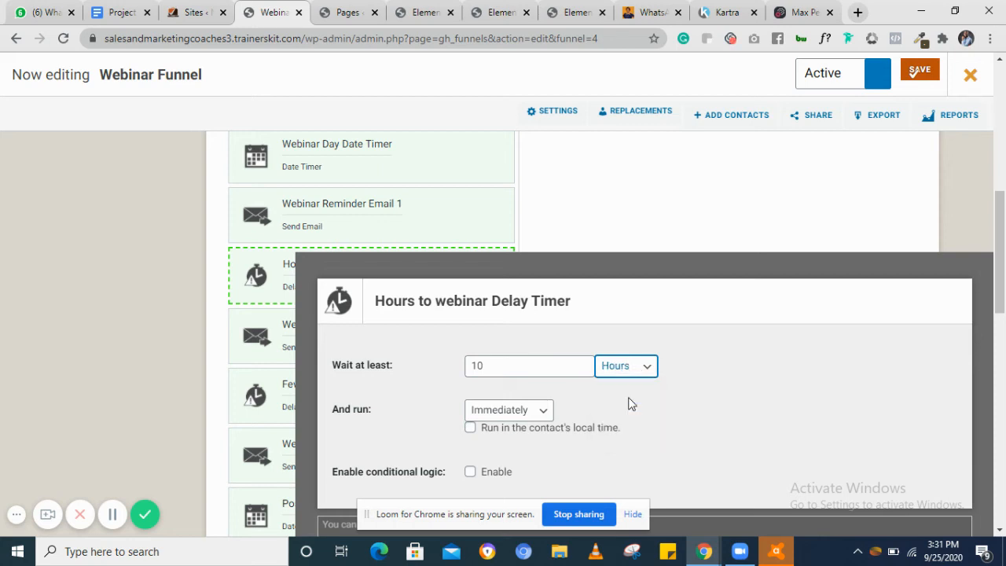
Check which email is selected in the Webinar Reminder Email 2 step.
left_click(266, 338)
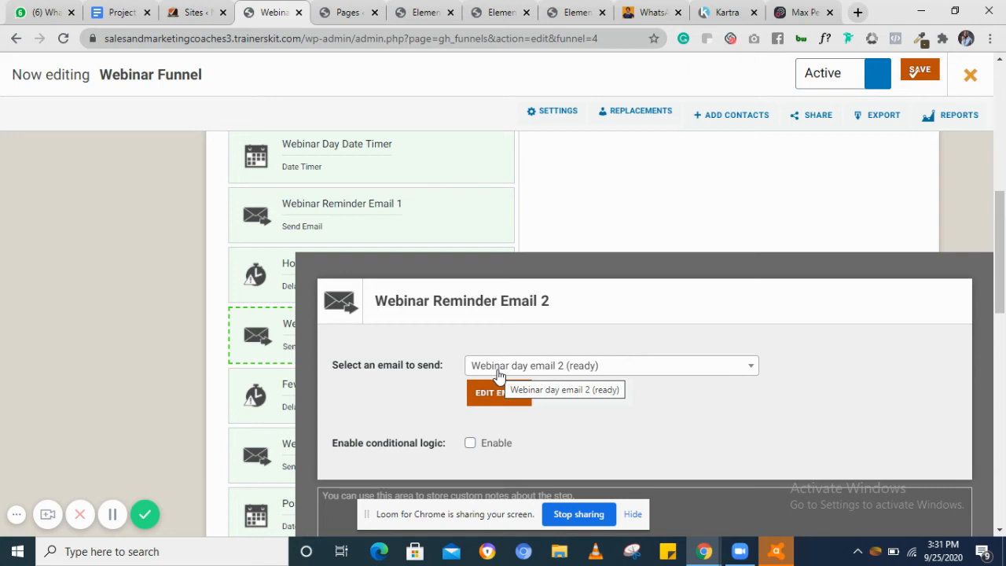
left_click(498, 370)
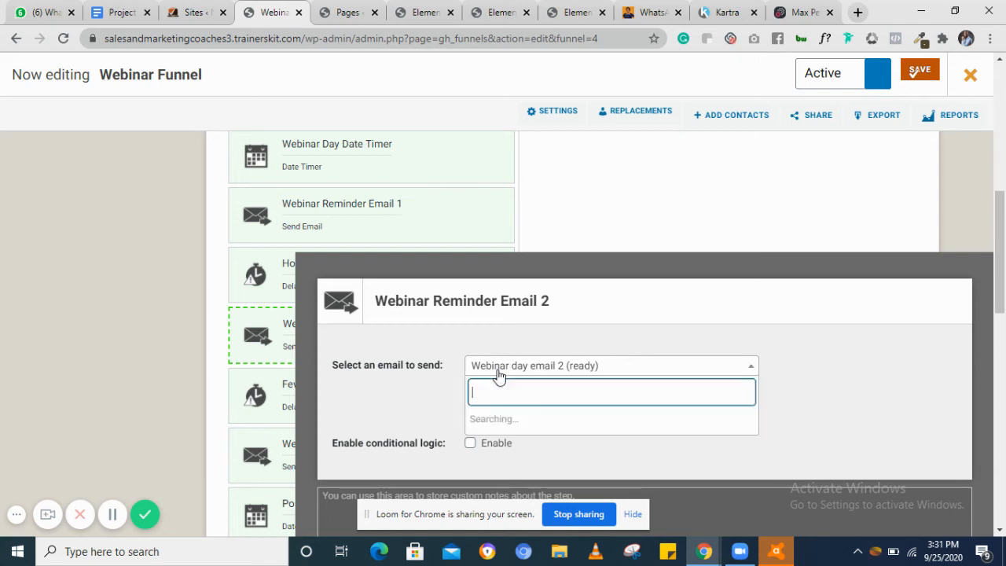
left_click(592, 314)
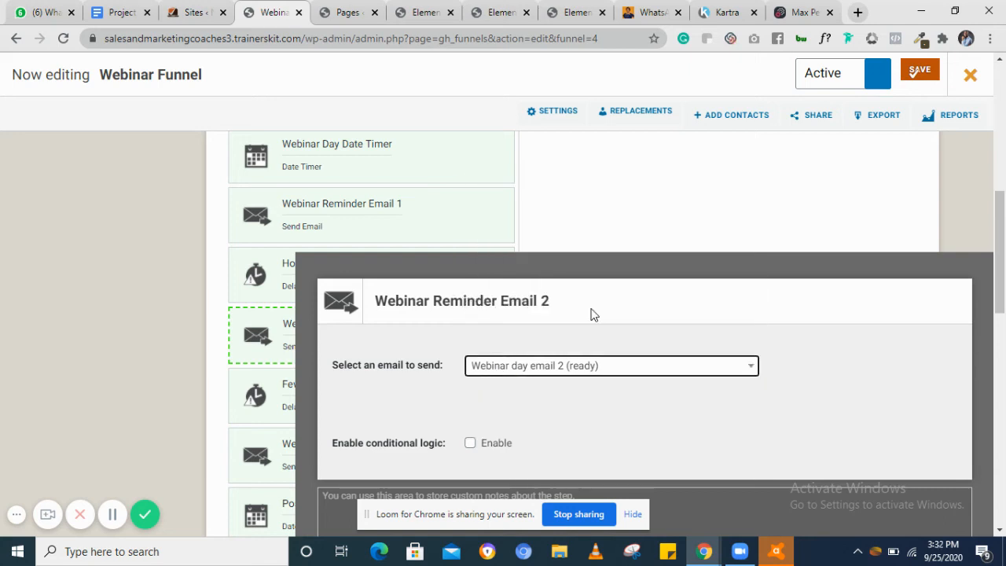
Set the Few Hour Delay Timer to wait at least 10 minutes.
scroll(262, 343, "down", 2)
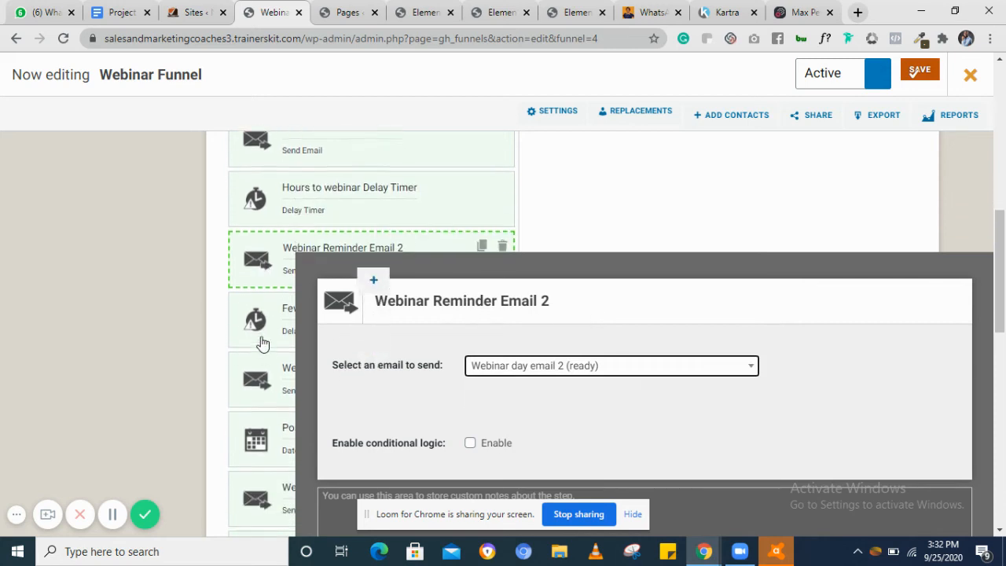
left_click(267, 303)
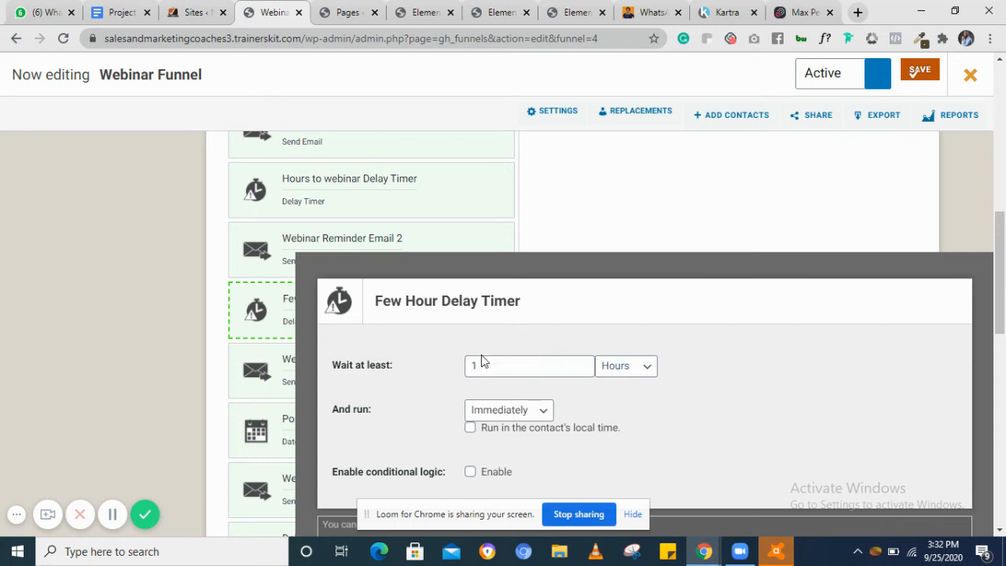
left_click(642, 371)
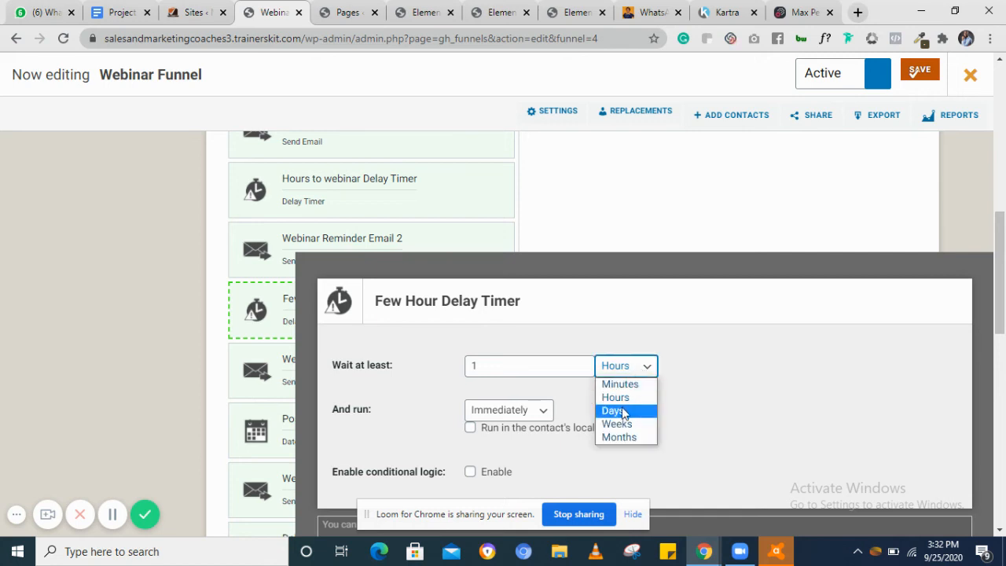
left_click(618, 384)
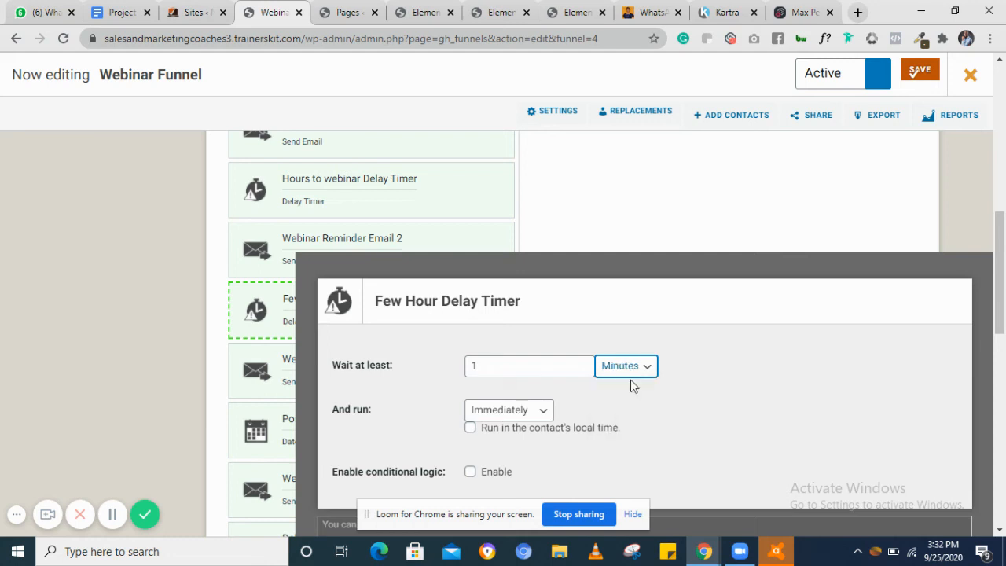
left_click(522, 367)
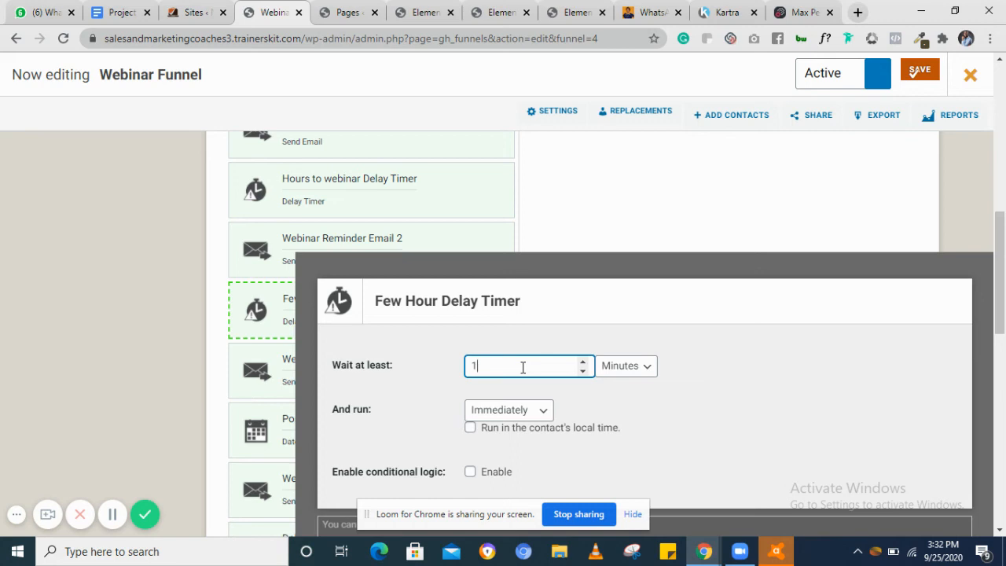
type("3")
key("BackSpace")
key("BackSpace")
type("10")
Check which email is selected in the Webinar Reminder Email step after the Few Hour Delay Timer.
scroll(272, 357, "down", 1)
scroll(273, 357, "down", 1)
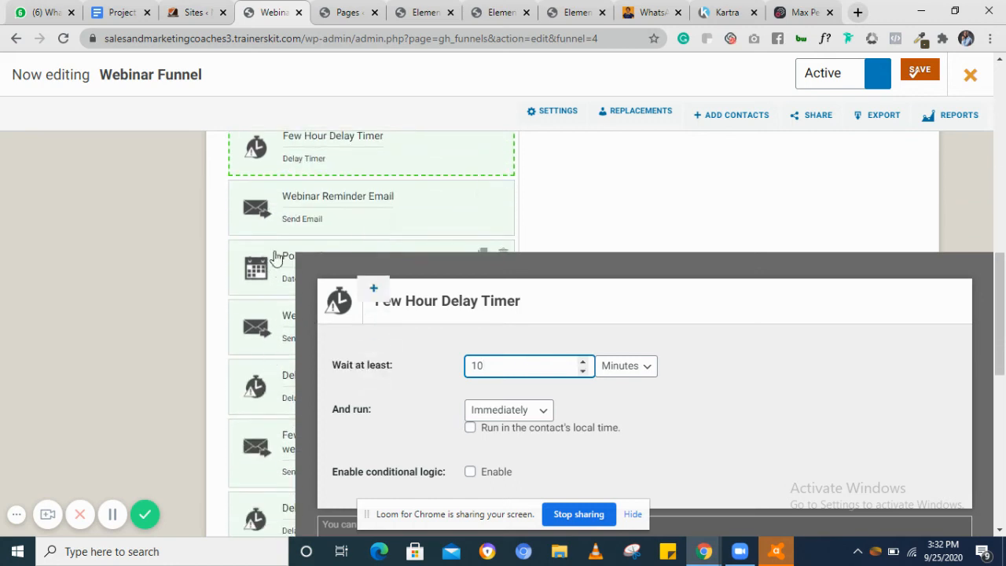
left_click(281, 217)
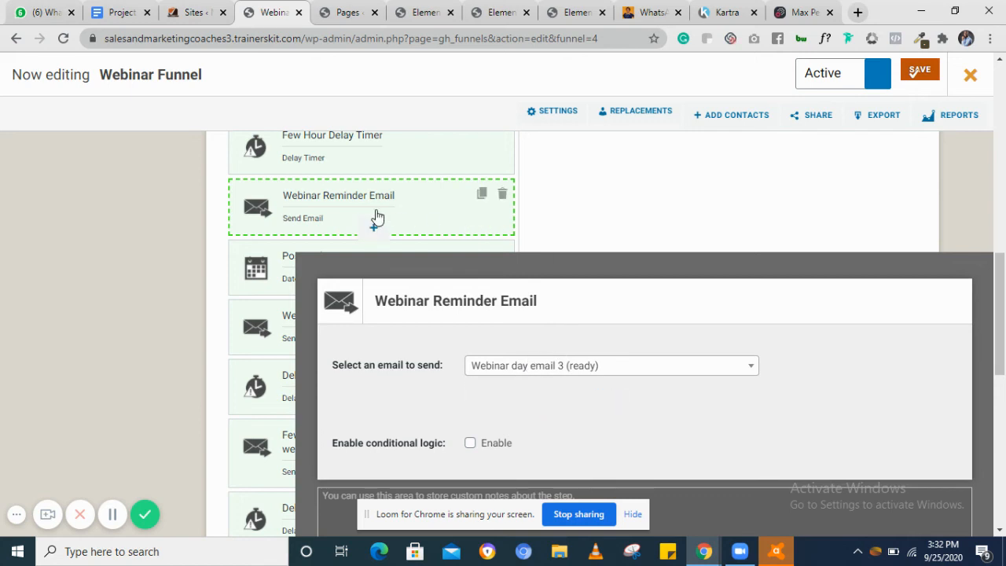
Set the Post Webinar Date Timer to wait till 2020-09-28.
scroll(316, 212, "down", 1)
scroll(314, 210, "down", 1)
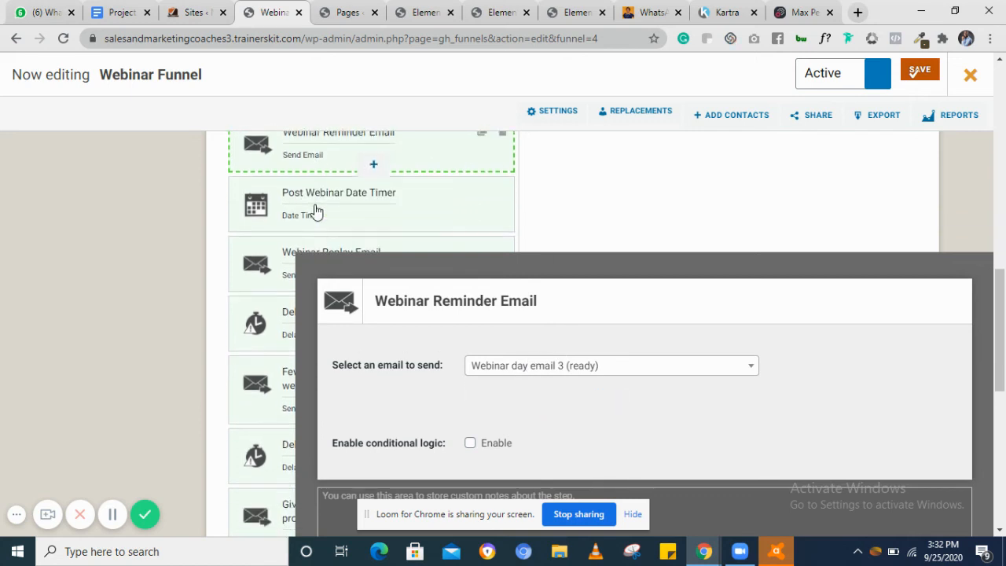
scroll(316, 209, "up", 1)
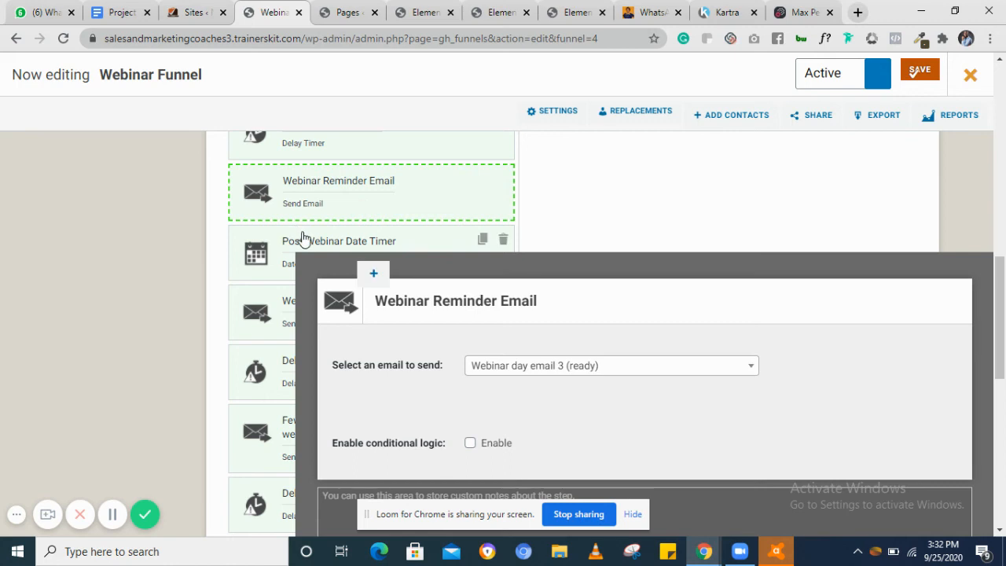
scroll(300, 236, "down", 1)
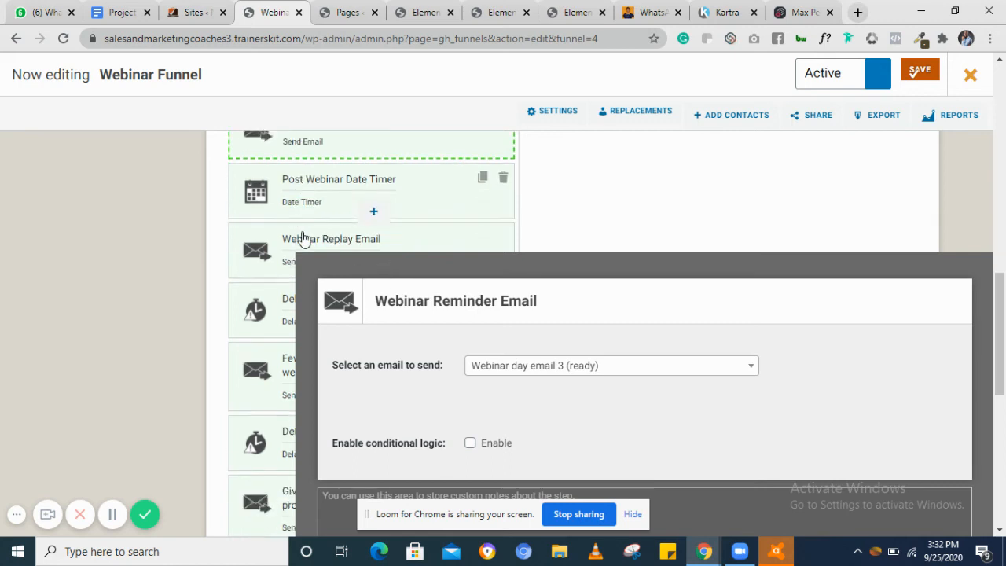
left_click(312, 182)
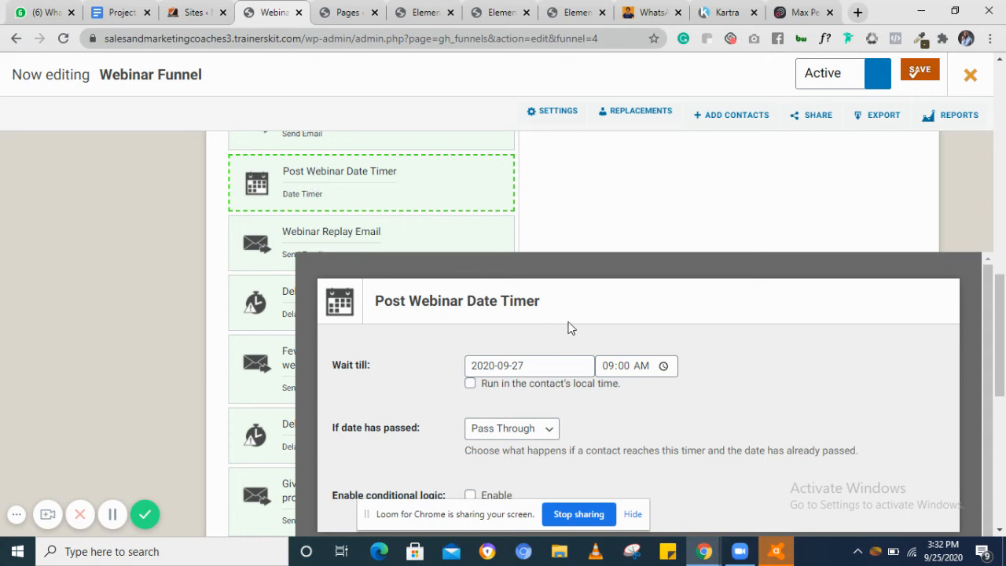
left_click(552, 365)
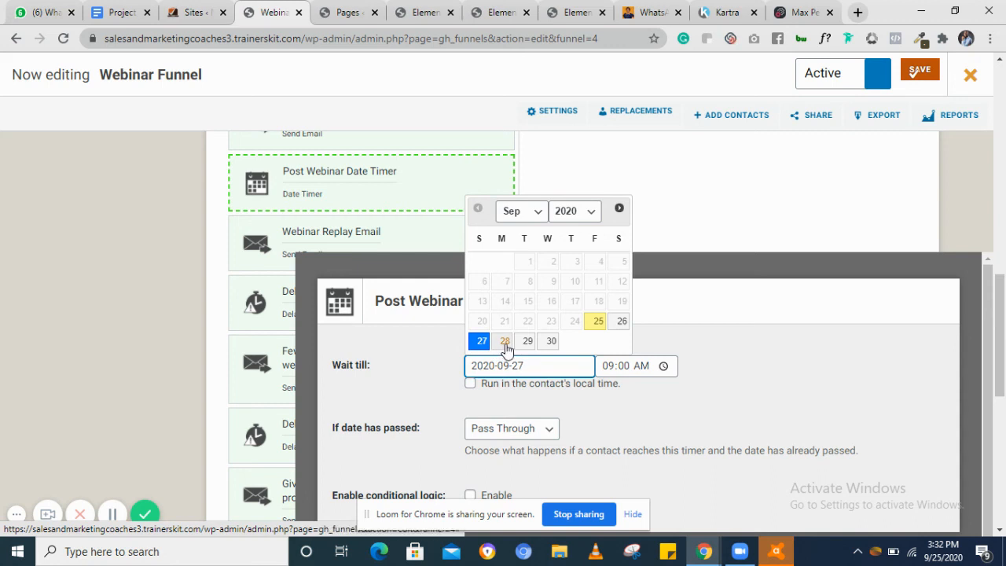
left_click(504, 343)
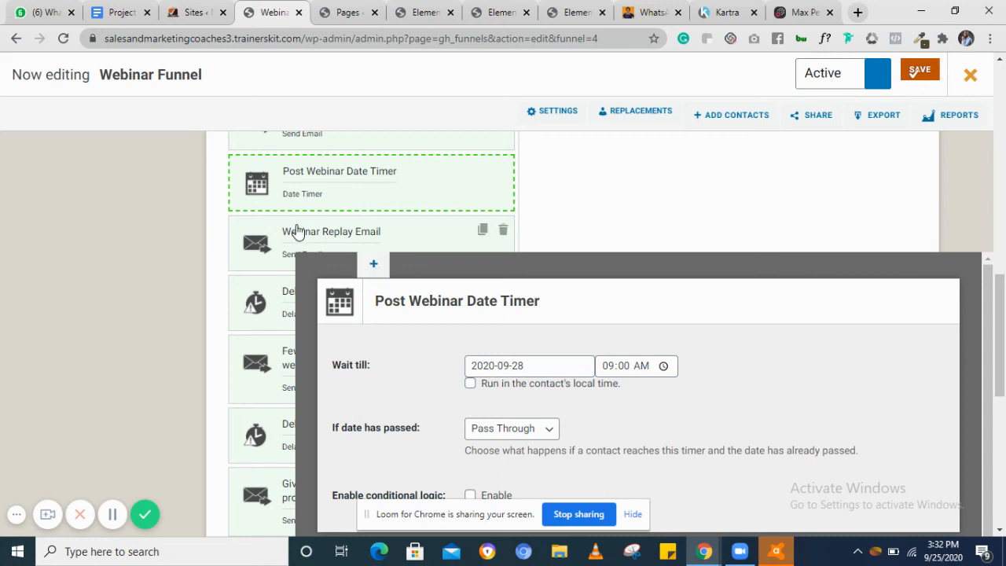
Check the email selected in the Webinar Replay Email step and the wait settings of the Delay Timer following it.
scroll(307, 233, "down", 1)
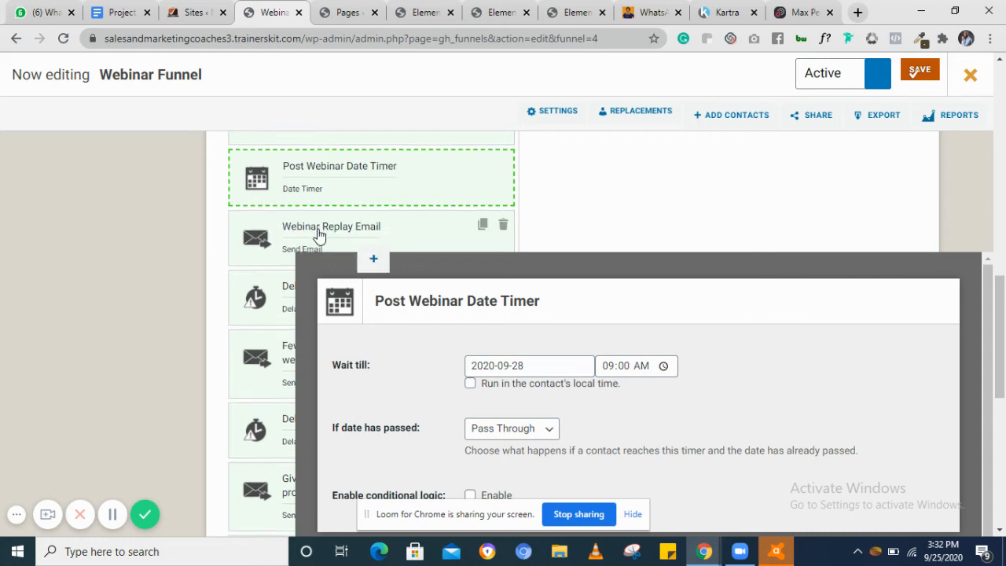
left_click(309, 233)
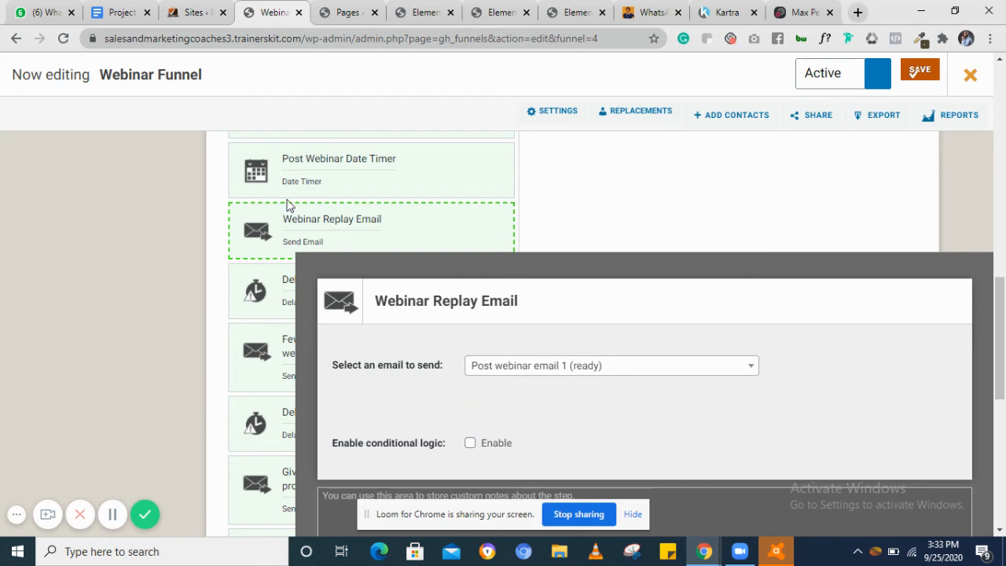
scroll(274, 236, "down", 2)
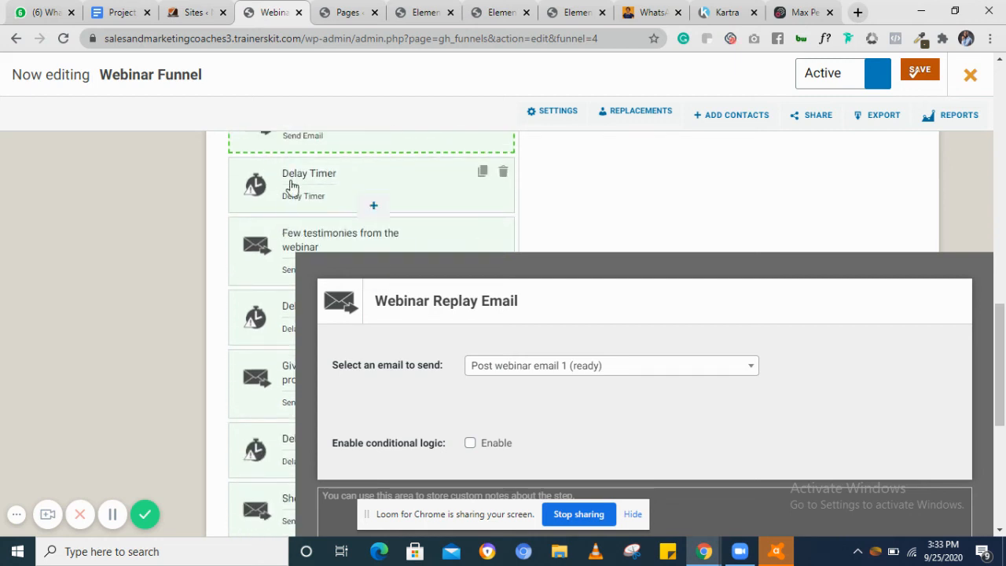
left_click(295, 167)
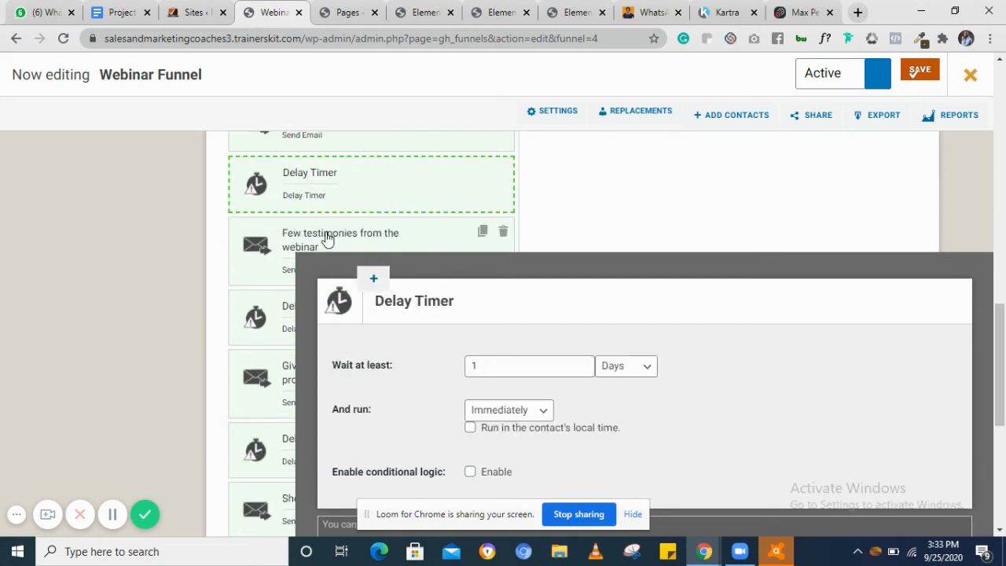
Check the Few testimonies from the webinar email step and review the remaining post-webinar steps down to the end of the funnel.
left_click(281, 250)
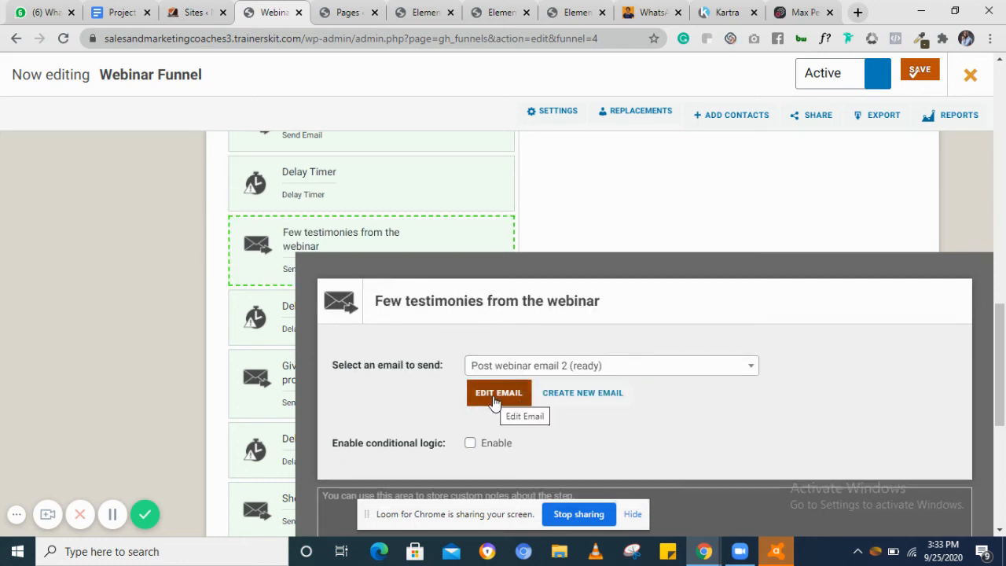
scroll(250, 397, "down", 3)
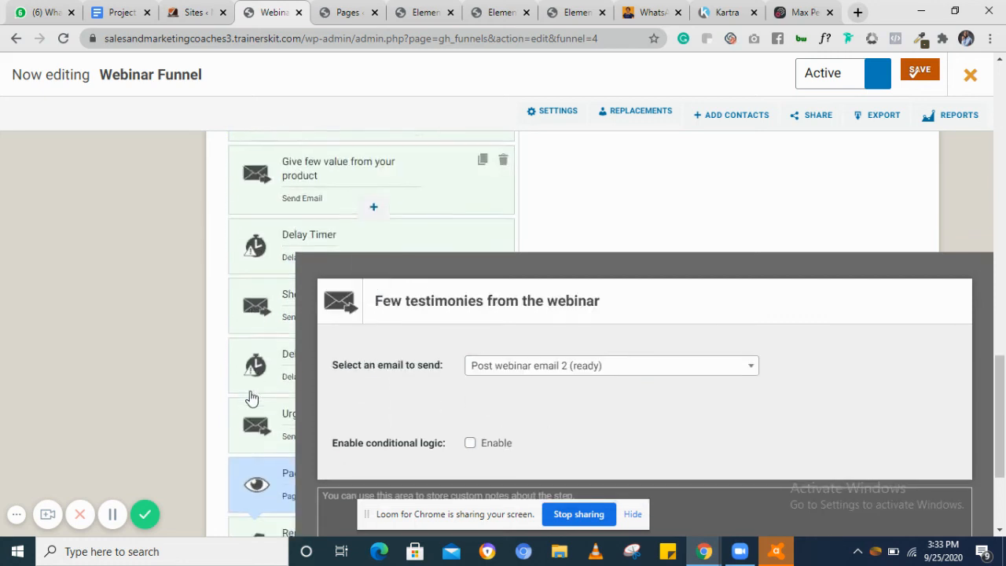
scroll(250, 391, "down", 2)
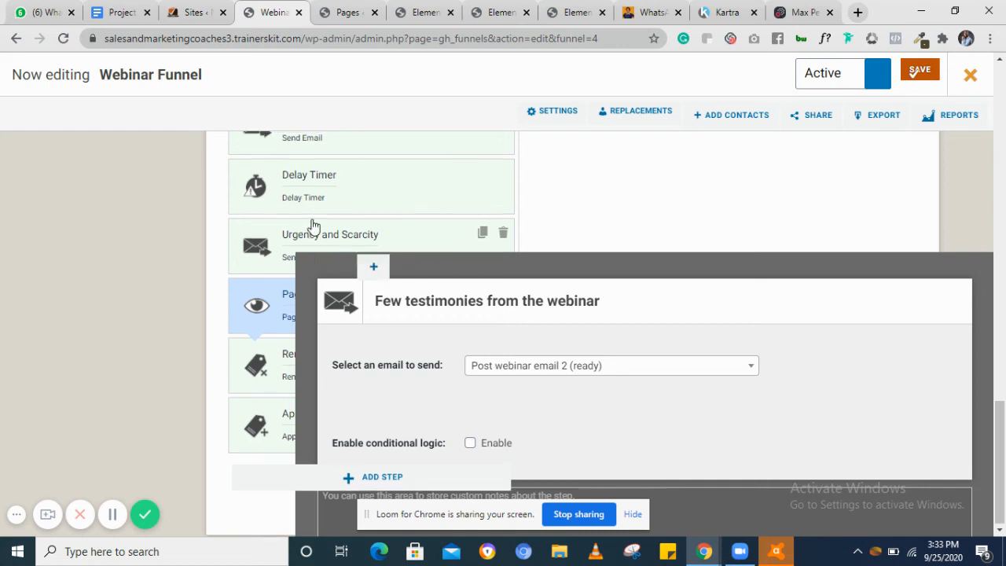
scroll(313, 236, "up", 3)
scroll(312, 227, "up", 2)
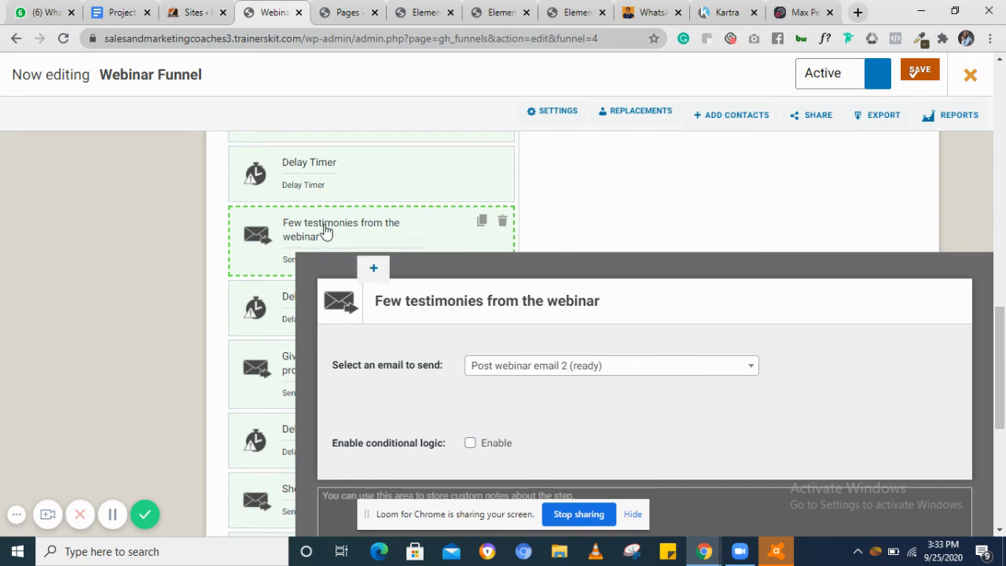
scroll(326, 231, "down", 2)
scroll(326, 232, "down", 4)
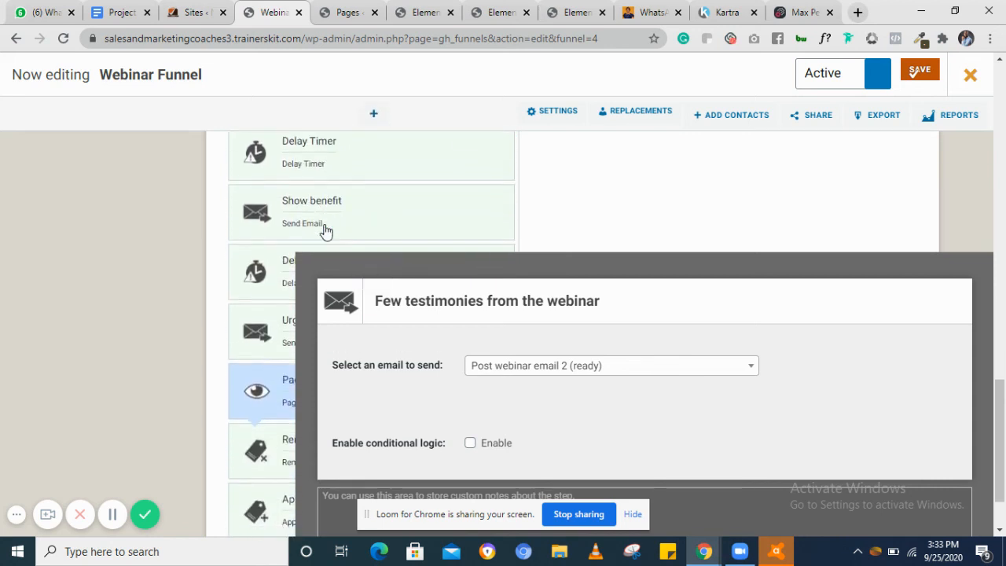
Save and close the Webinar Funnel, and open the Evergreen Funnel for editing.
left_click(919, 73)
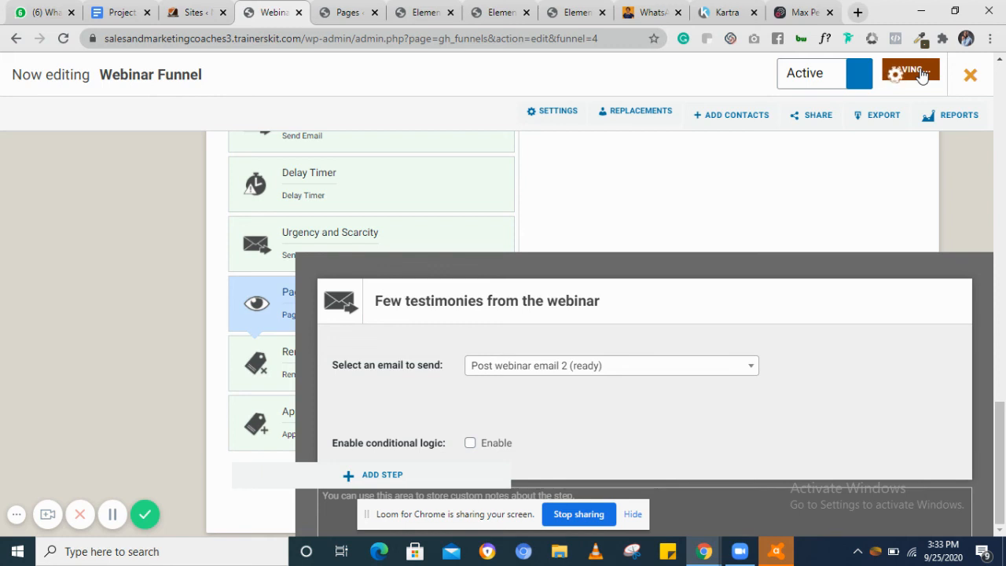
left_click(972, 75)
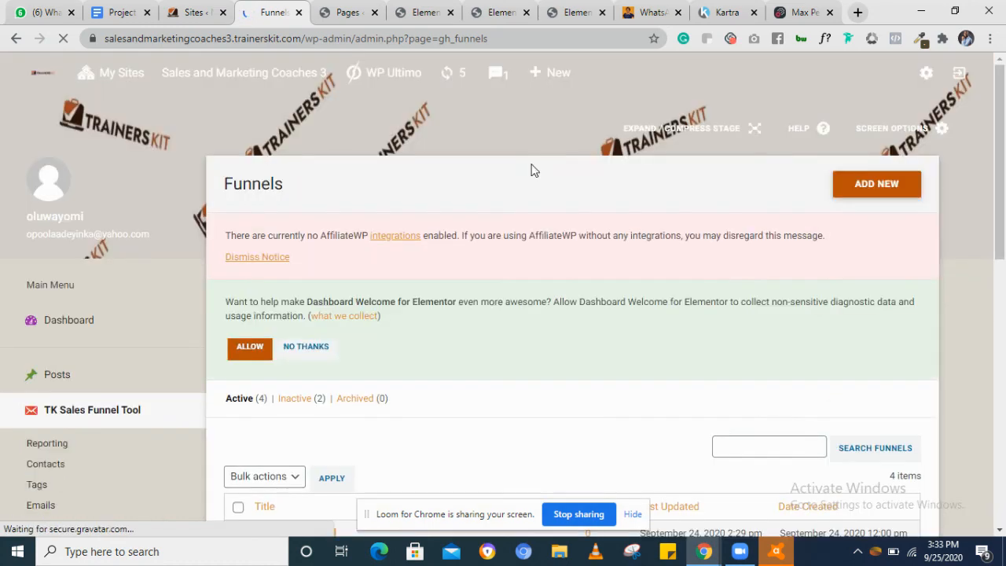
scroll(471, 353, "down", 4)
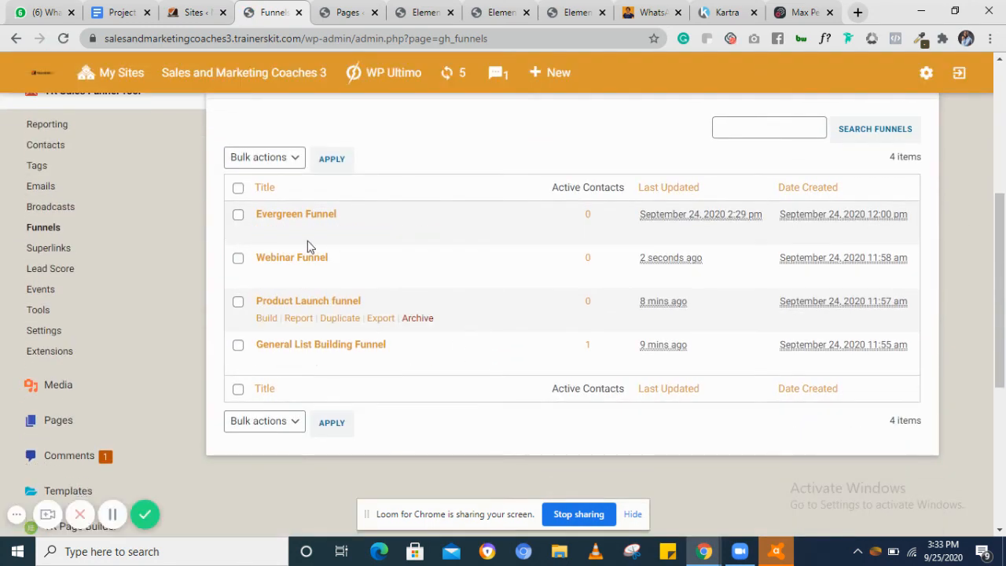
left_click(267, 220)
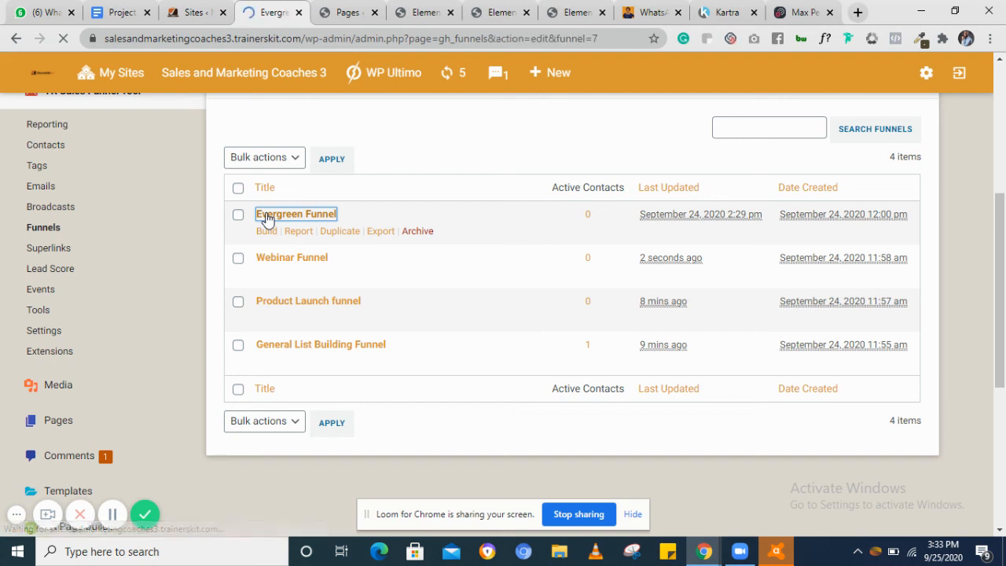
Review the tags that trigger the Tag Applied step and the wait settings of the first Delay Timer.
scroll(352, 188, "down", 1)
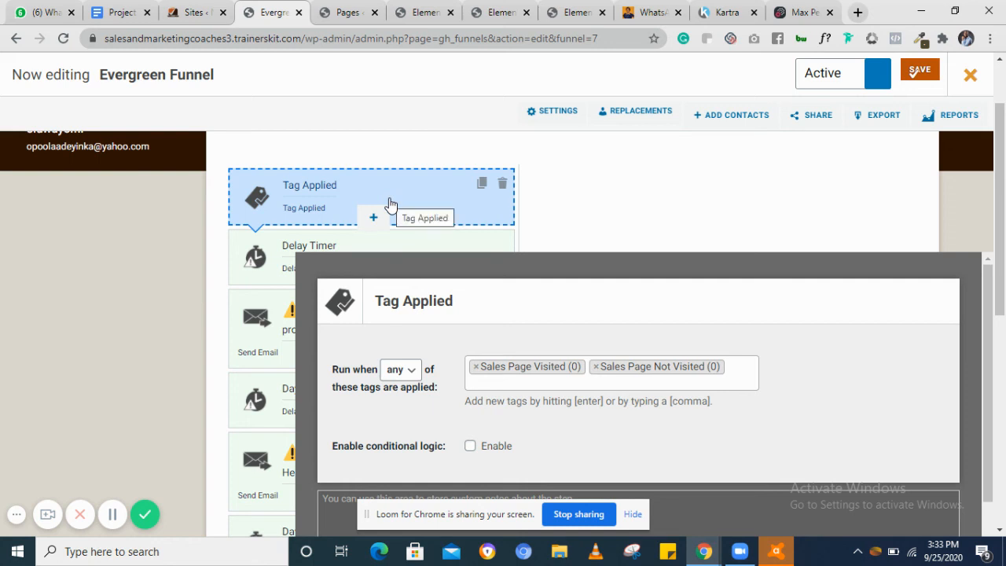
scroll(388, 202, "down", 1)
scroll(391, 202, "up", 1)
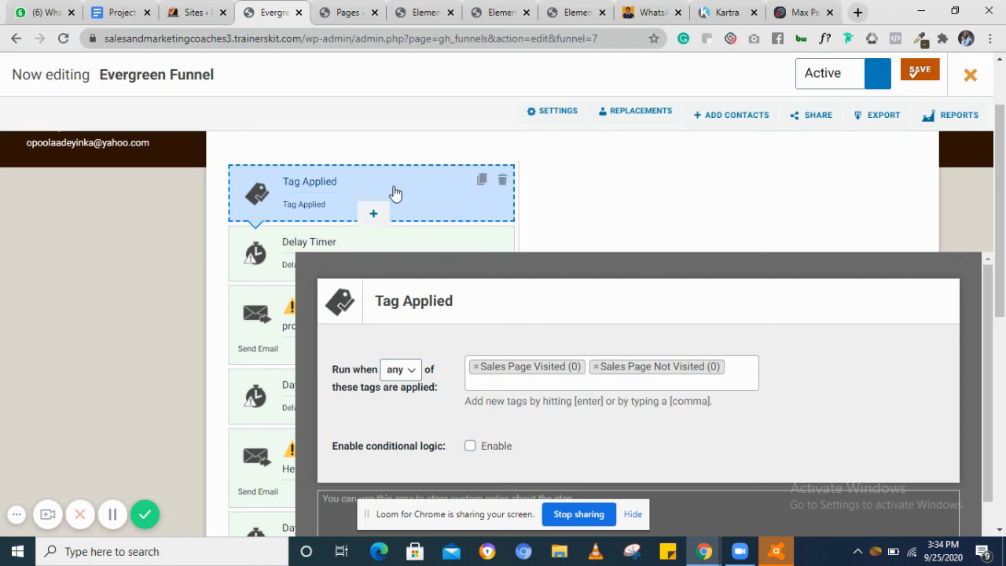
scroll(393, 192, "down", 1)
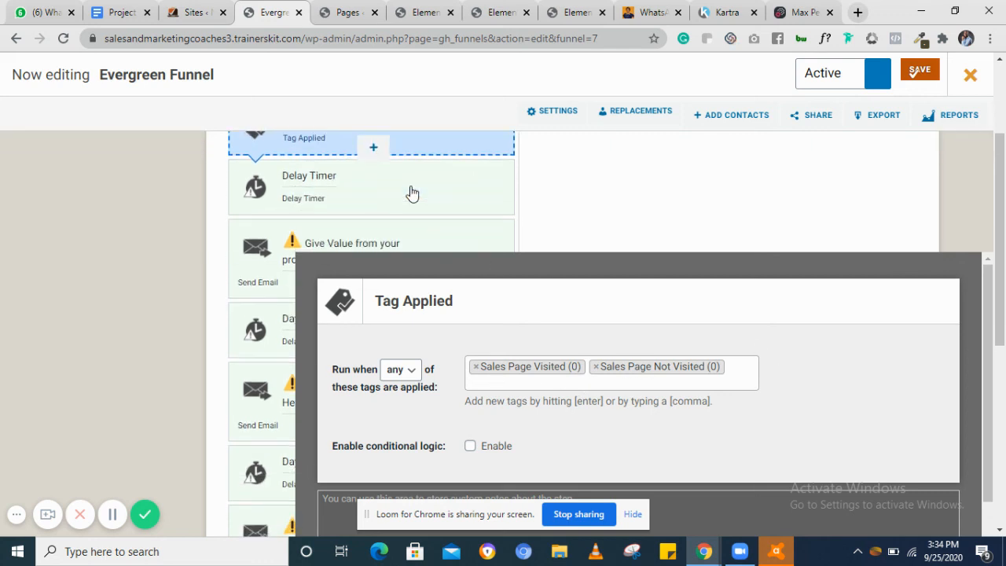
left_click(393, 192)
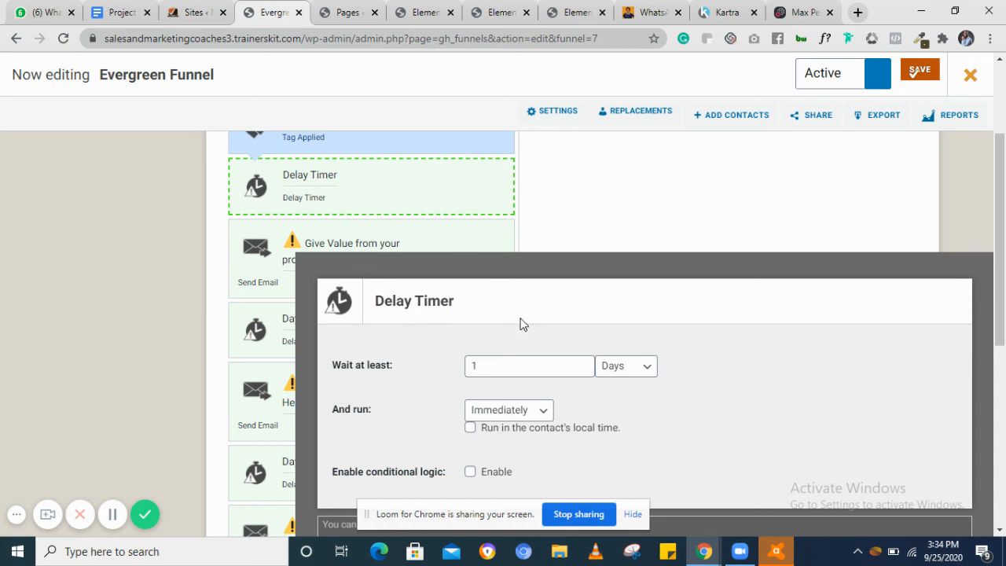
Open Evergreen Email 1 from the Give Value from your product step and remove the blank space above its greeting.
left_click(311, 242)
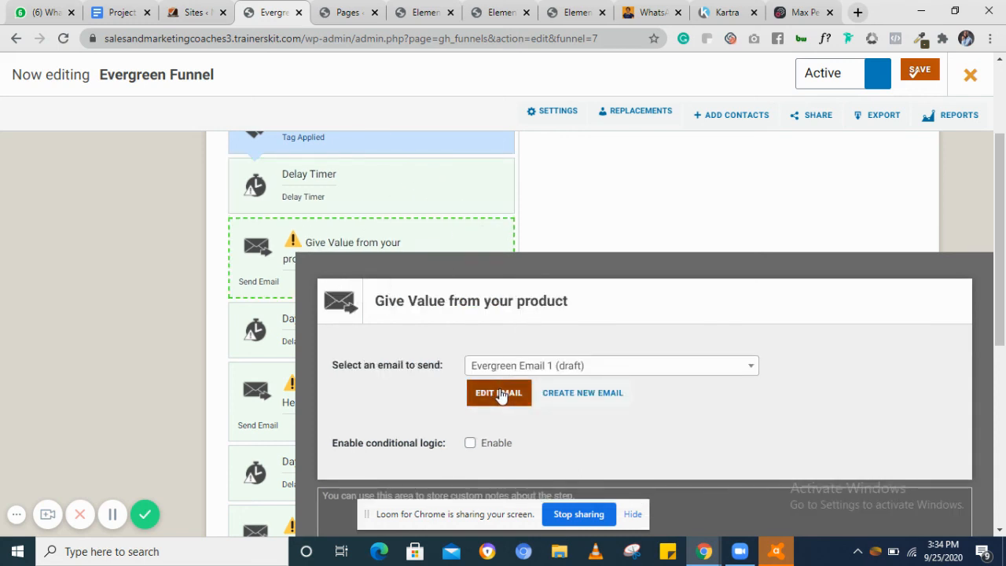
left_click(502, 393)
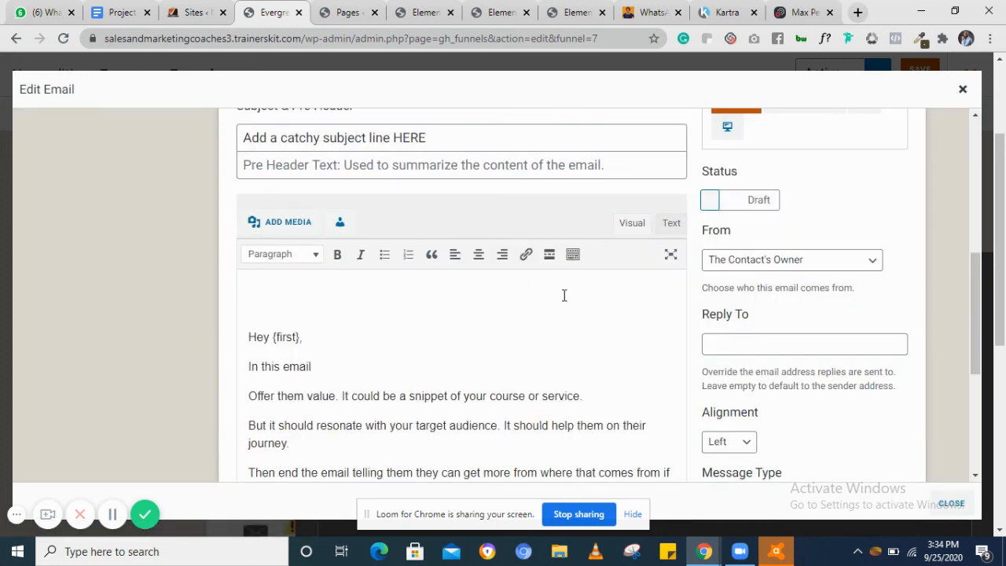
left_click(248, 336)
key("BackSpace")
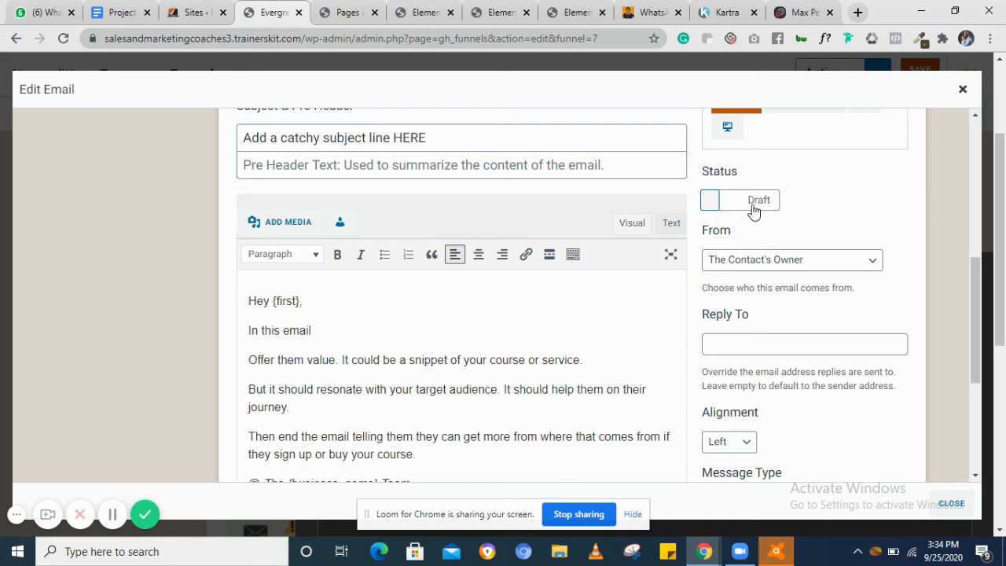
Set the status of Evergreen Email 1 to Ready and update the email.
left_click(711, 201)
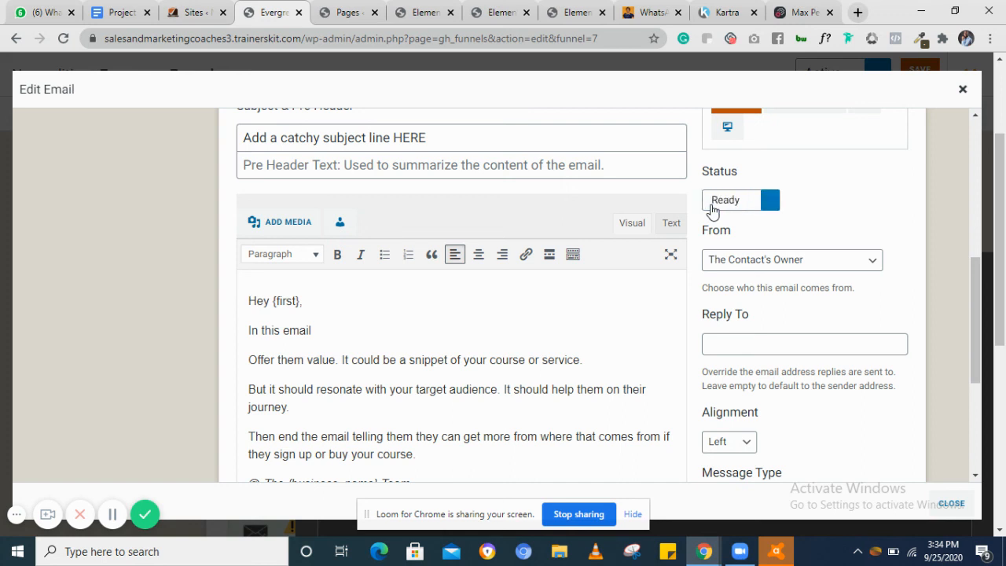
scroll(745, 214, "up", 2)
left_click(733, 224)
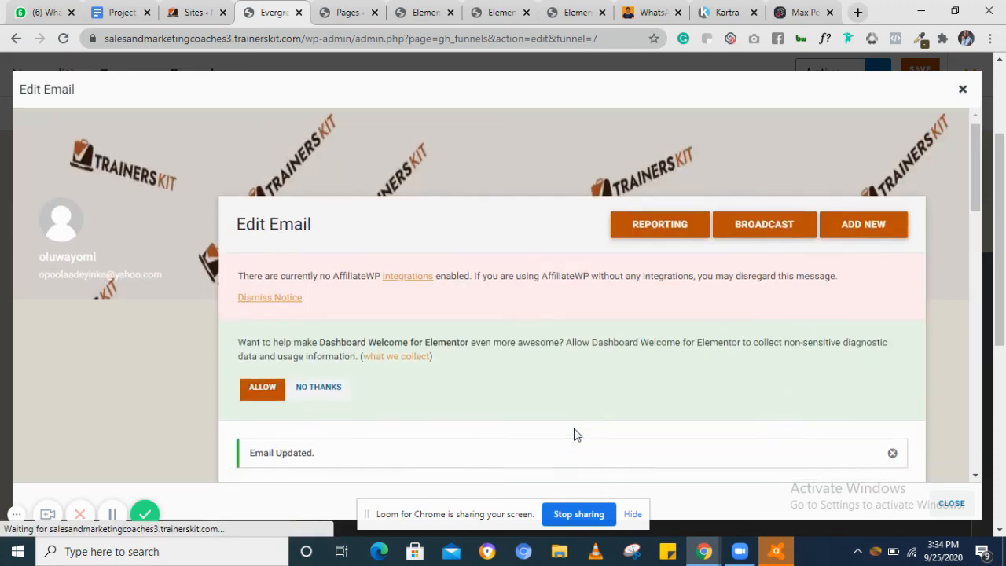
Review the body text and settings of the updated Evergreen Email 1 and close the email.
scroll(574, 433, "down", 3)
scroll(574, 433, "down", 6)
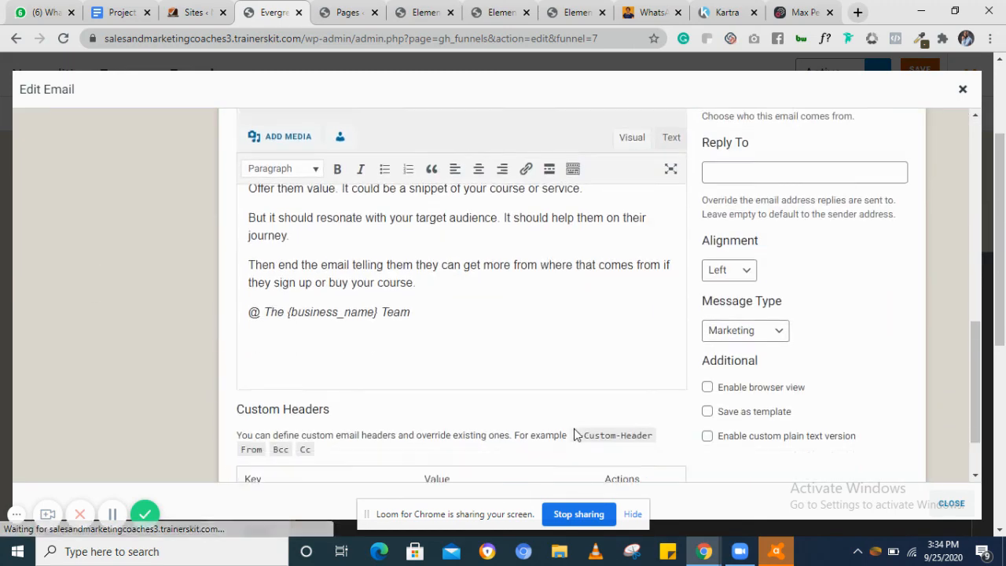
scroll(510, 230, "up", 2)
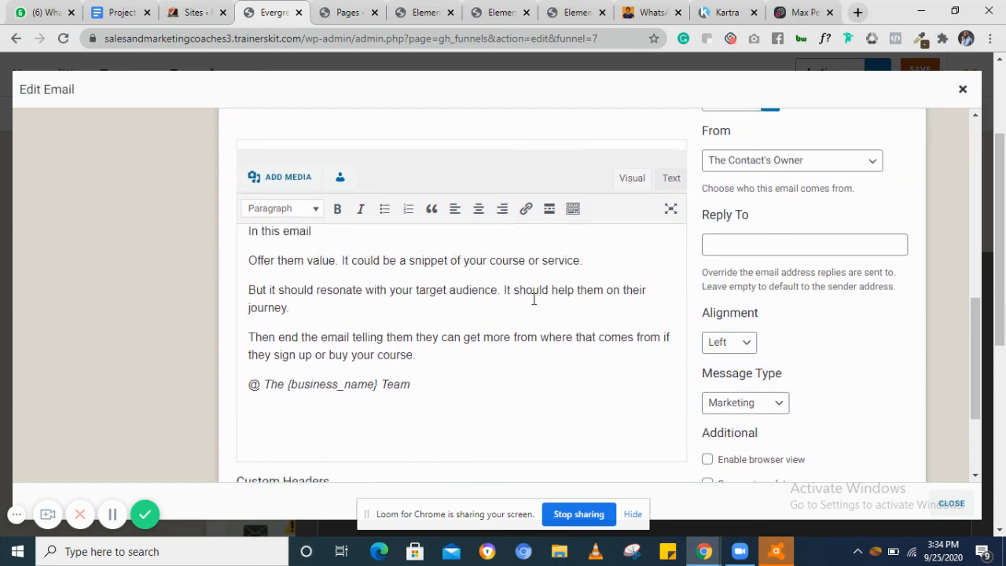
scroll(532, 299, "up", 2)
scroll(731, 254, "up", 3)
scroll(730, 250, "up", 3)
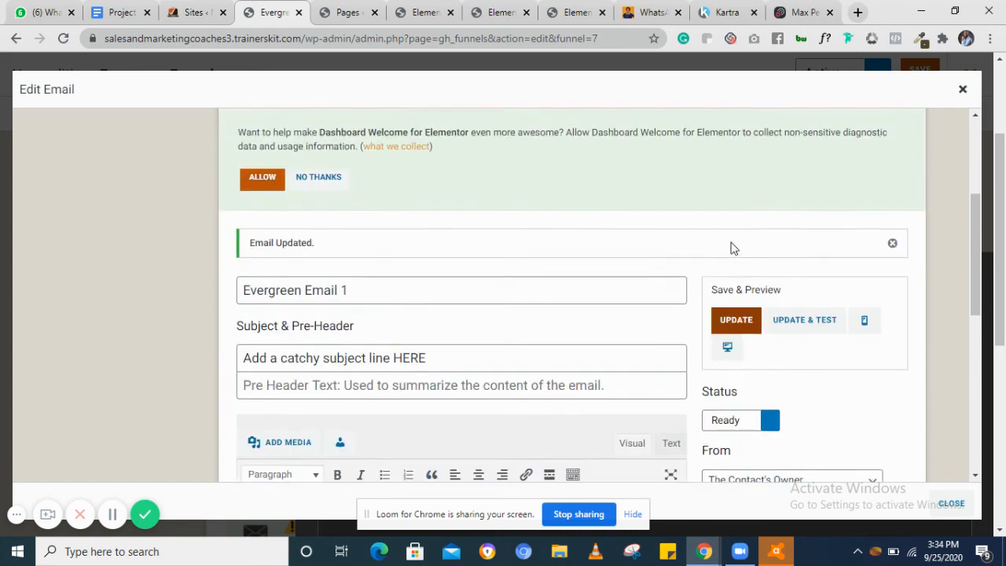
right_click(902, 144)
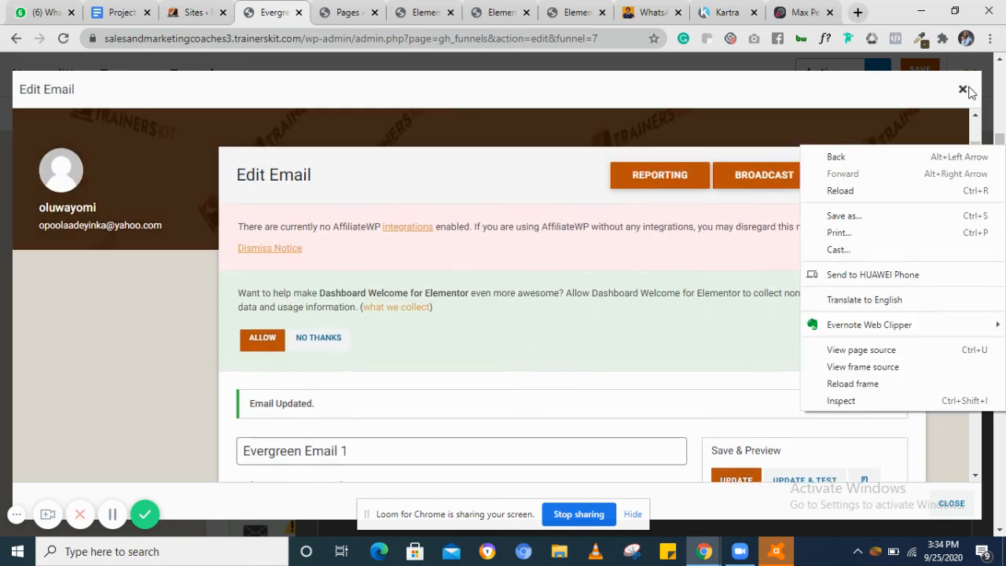
left_click(965, 92)
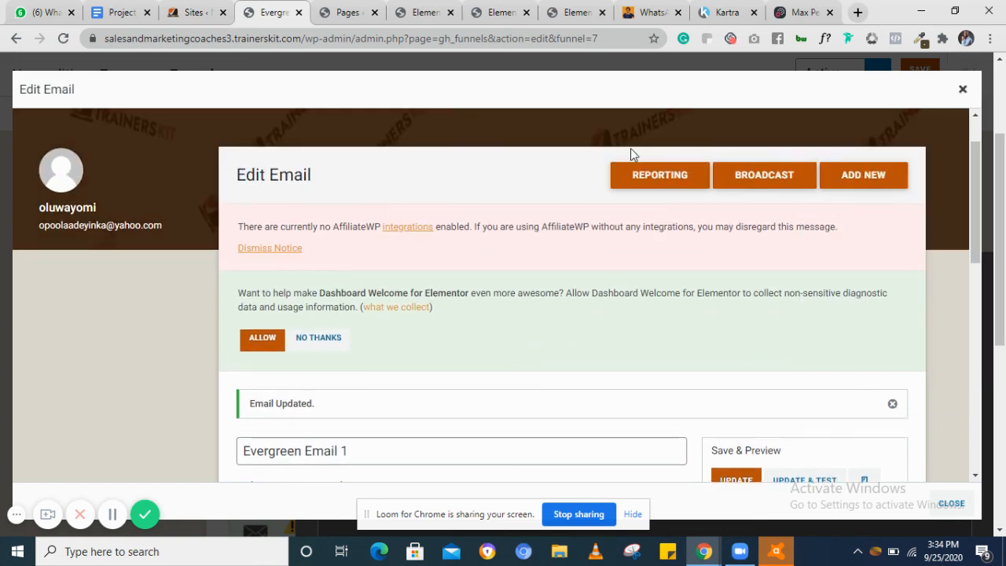
left_click(965, 94)
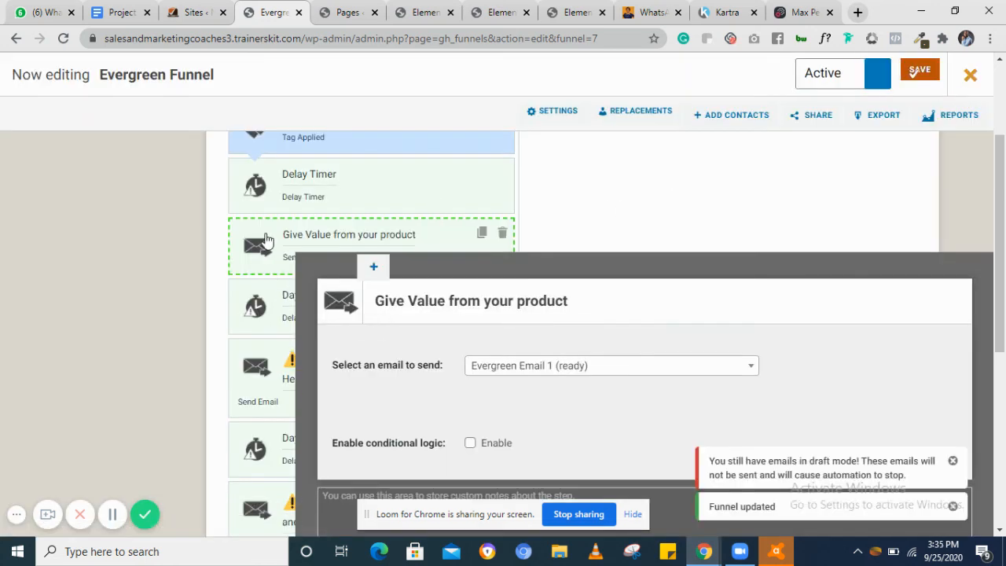
Open Evergreen Email 5 from the Sales and urgency step and remove the blank space above its greeting.
scroll(268, 240, "down", 2)
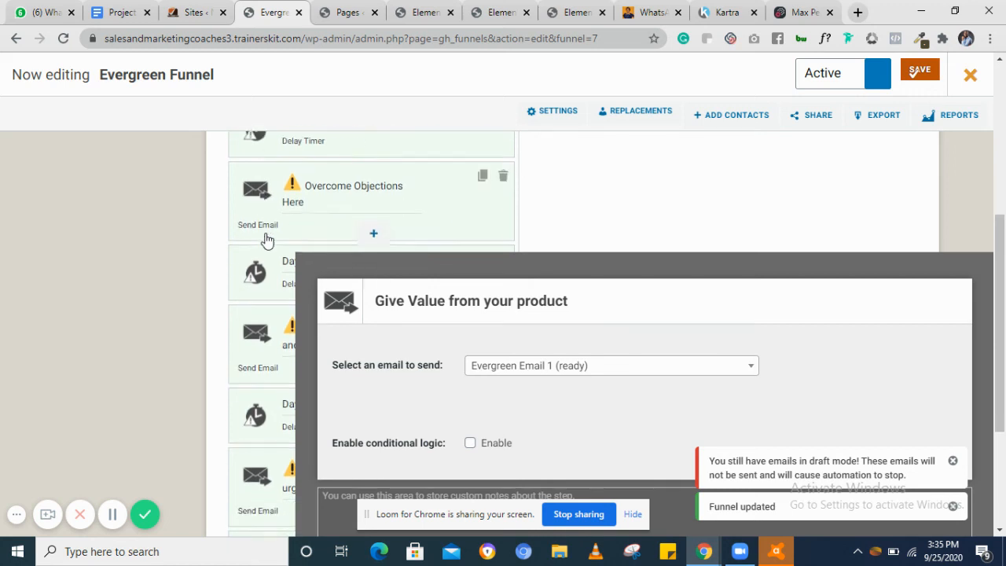
scroll(267, 240, "down", 4)
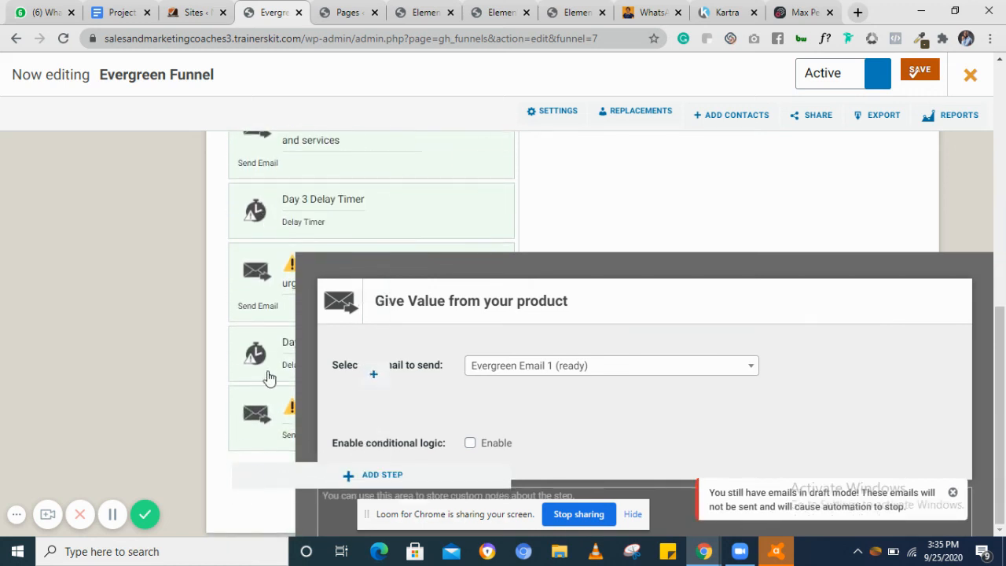
left_click(283, 422)
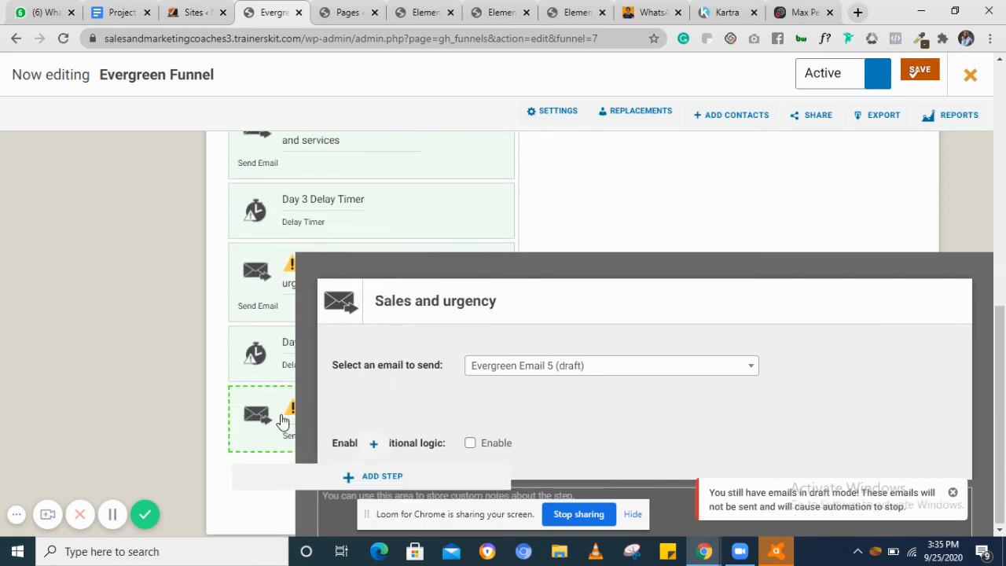
left_click(507, 395)
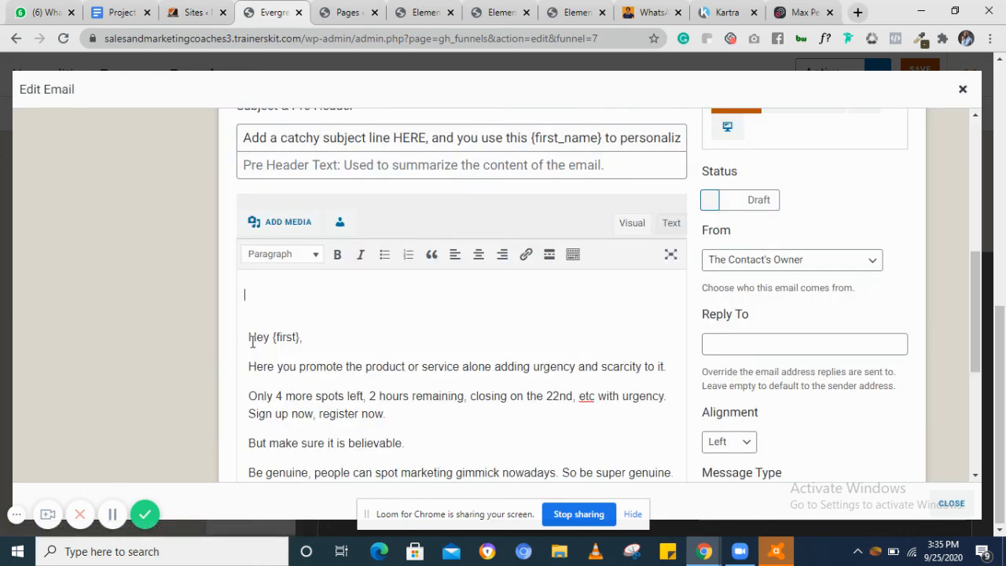
left_click(252, 338)
key("BackSpace")
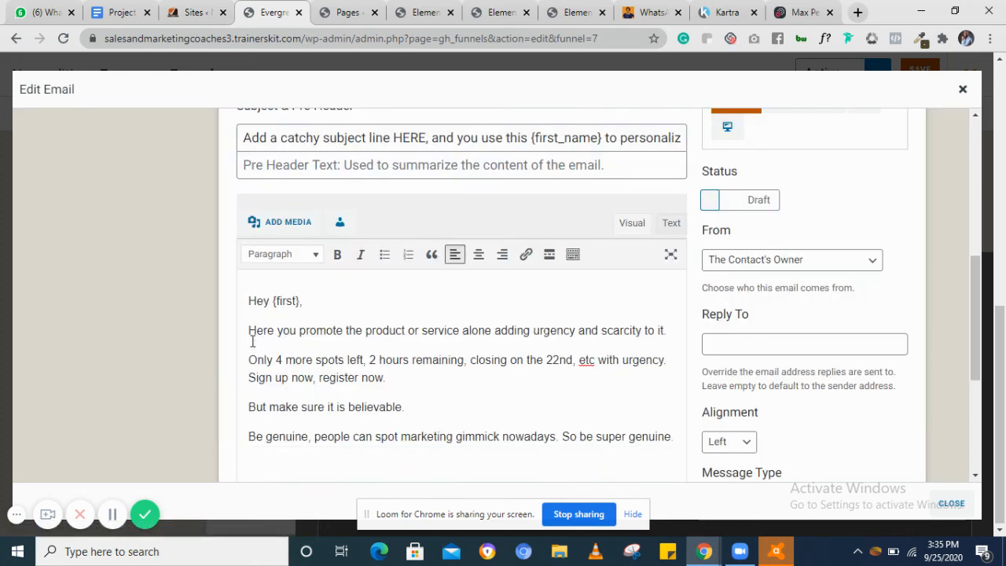
Switch the status of Evergreen Email 5 to Ready and close the email without updating it.
left_click(712, 206)
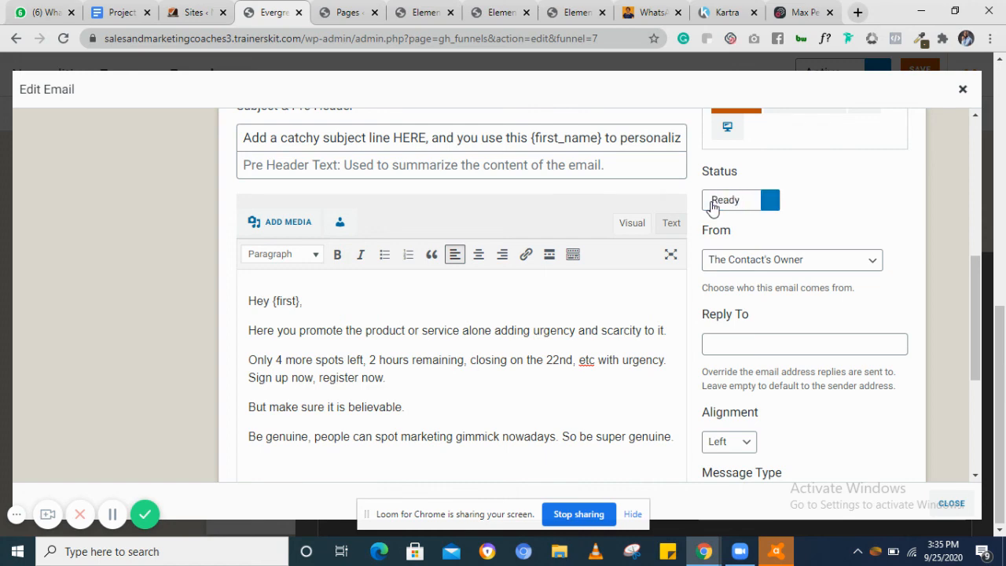
scroll(714, 209, "up", 2)
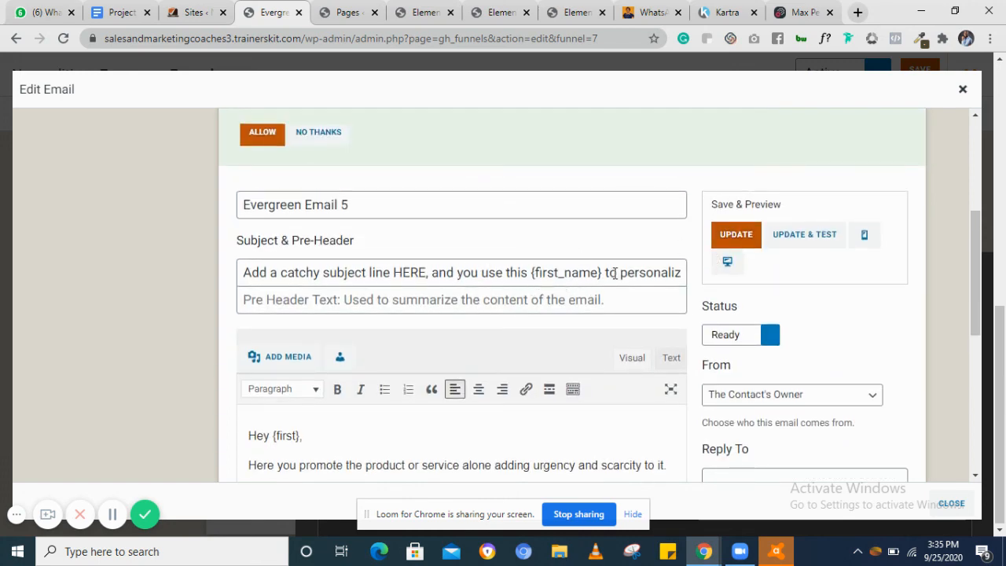
scroll(812, 258, "up", 1)
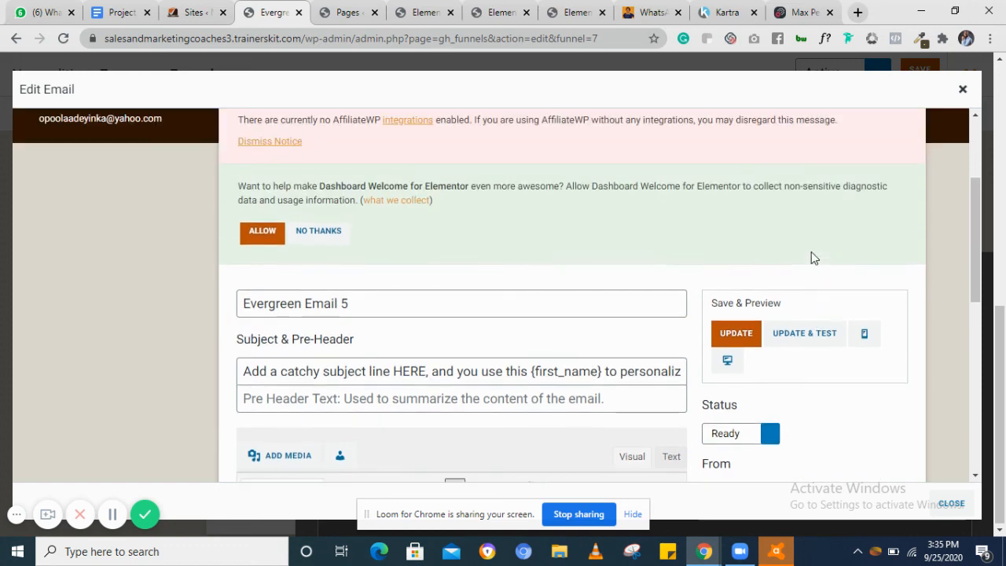
scroll(968, 173, "up", 1)
left_click_drag(968, 173, 968, 91)
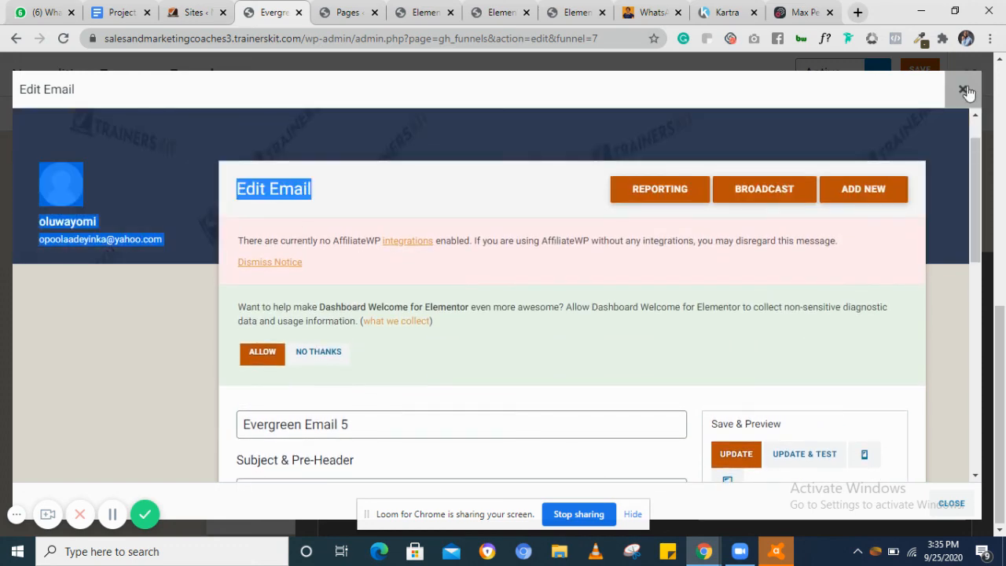
left_click(966, 90)
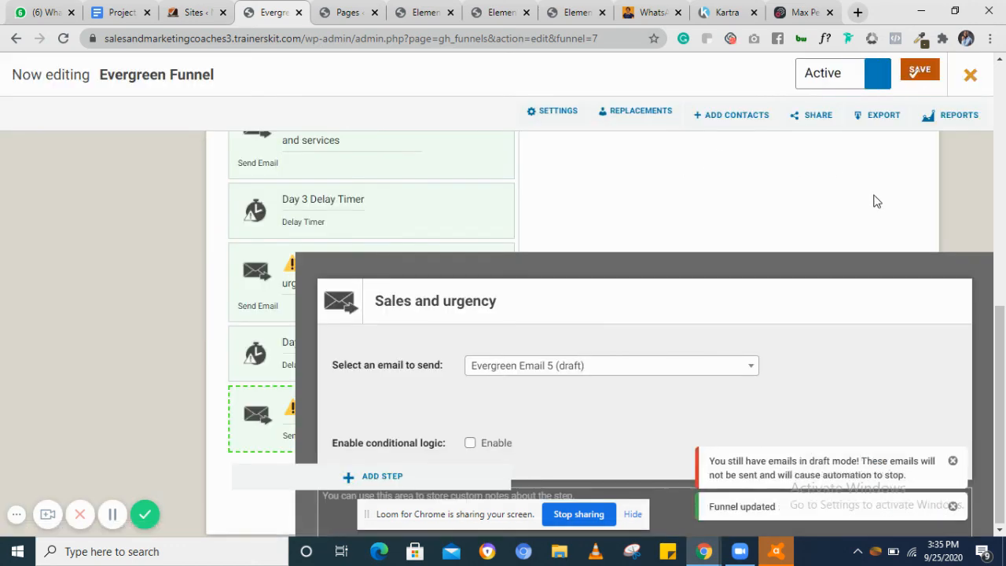
Save and close the Evergreen Funnel, and look over the list of active funnels.
left_click(914, 73)
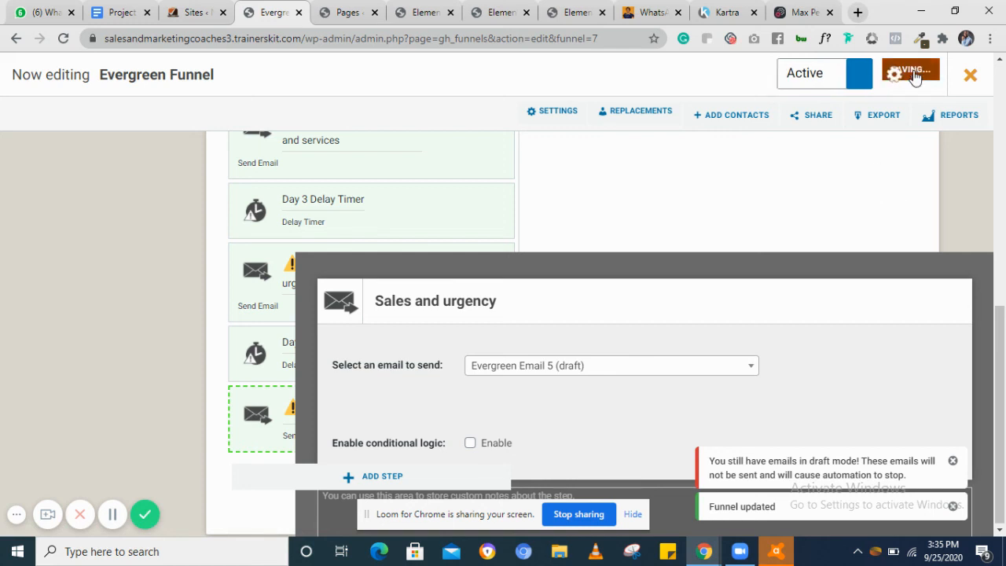
left_click(969, 79)
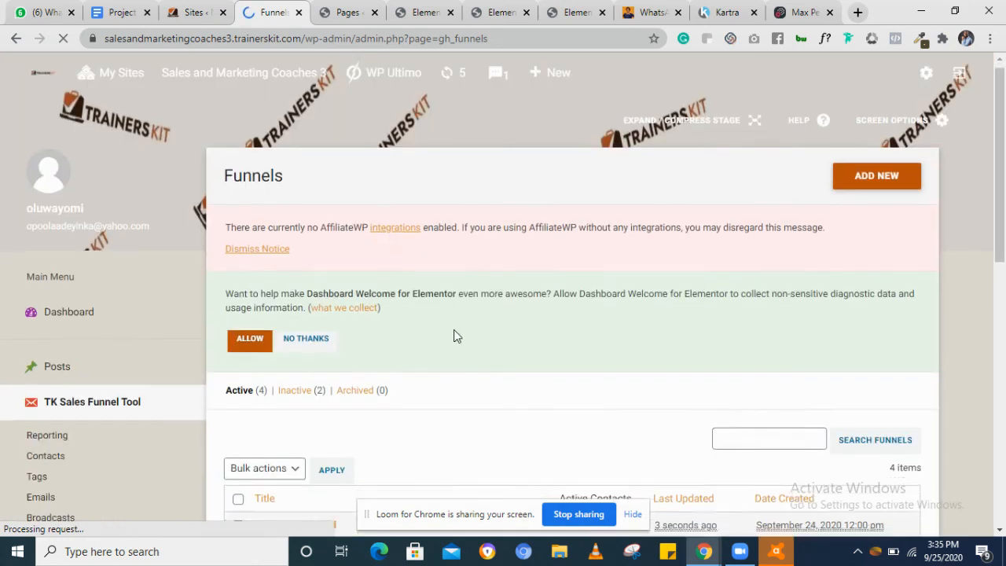
scroll(453, 337, "down", 3)
scroll(453, 336, "down", 2)
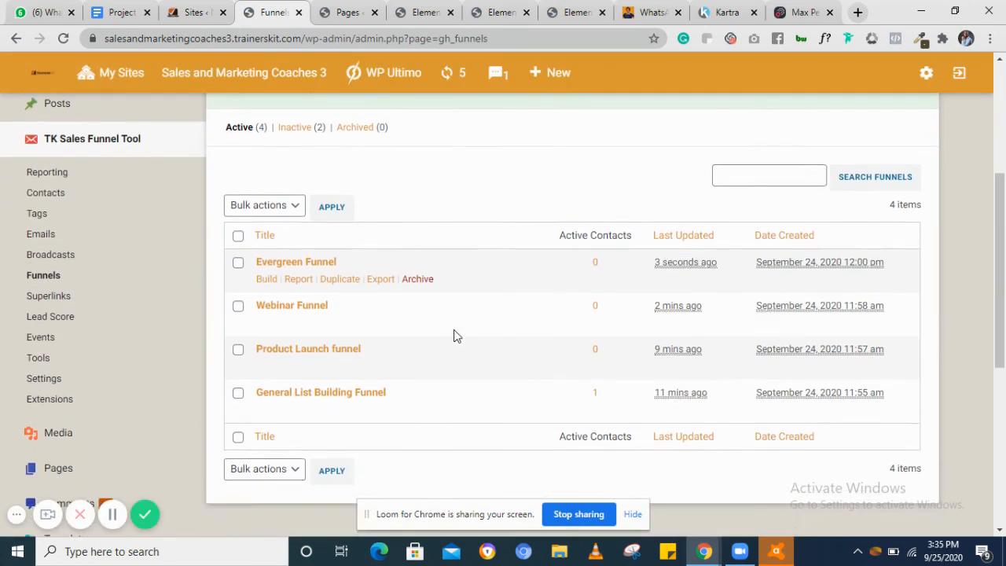
scroll(453, 336, "up", 1)
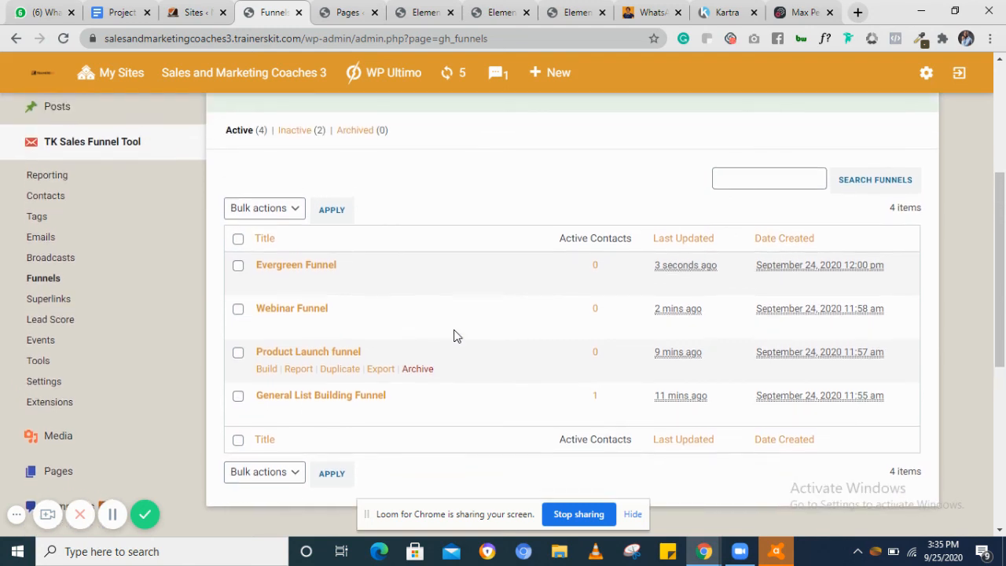